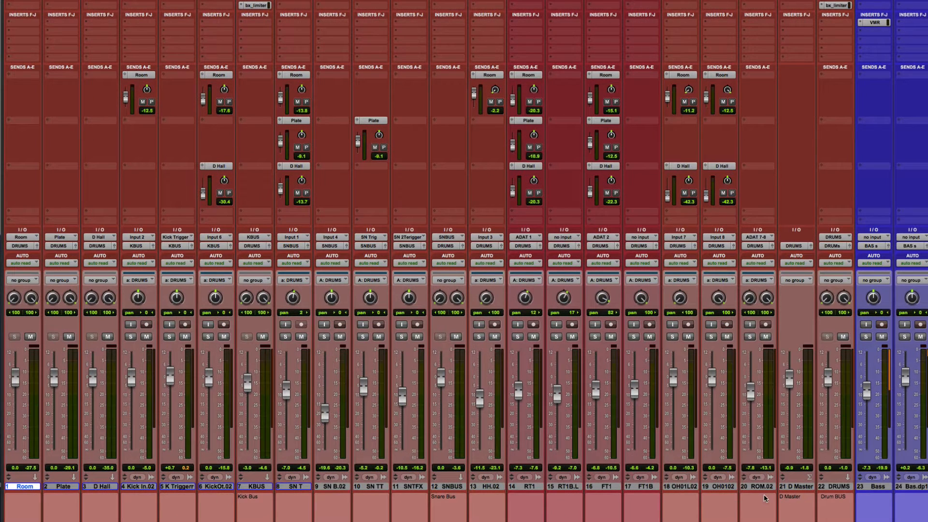
# Step: Select the drum tracks from Room through ROM.02 and play the mix briefly
pyautogui.keyDown('shift'); pyautogui.click(759, 485); pyautogui.keyUp('shift')
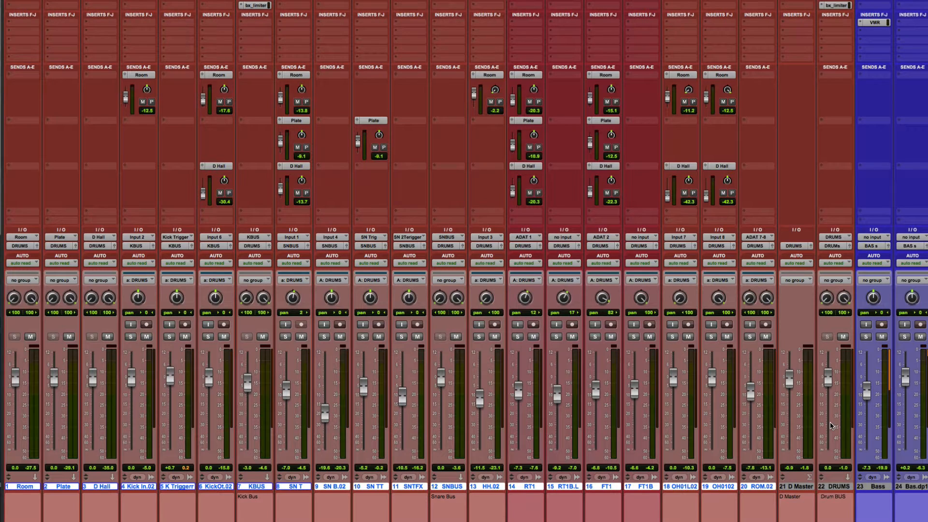
pyautogui.press('space')
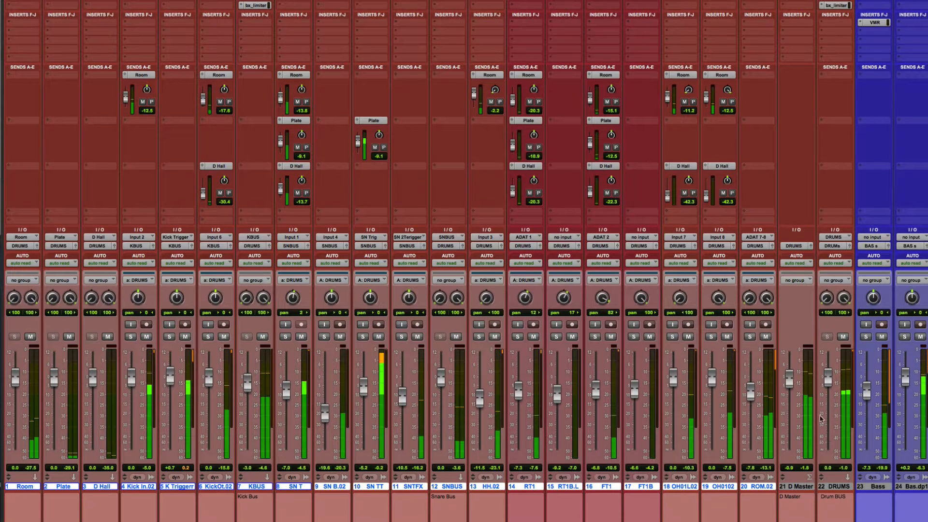
pyautogui.press('space')
# Step: Select the electric guitar tracks from RTMGT1 through EG5b
pyautogui.hscroll(1, 830, 460)
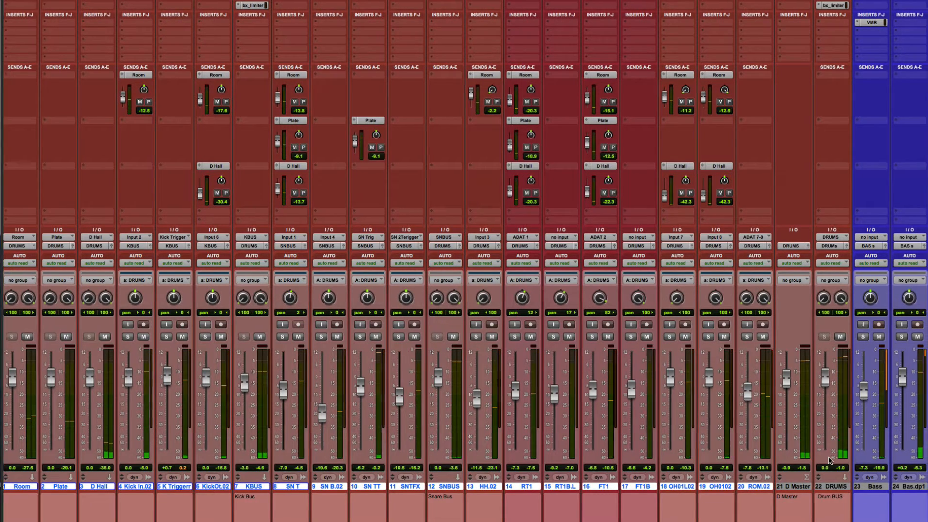
pyautogui.hscroll(10, 830, 460)
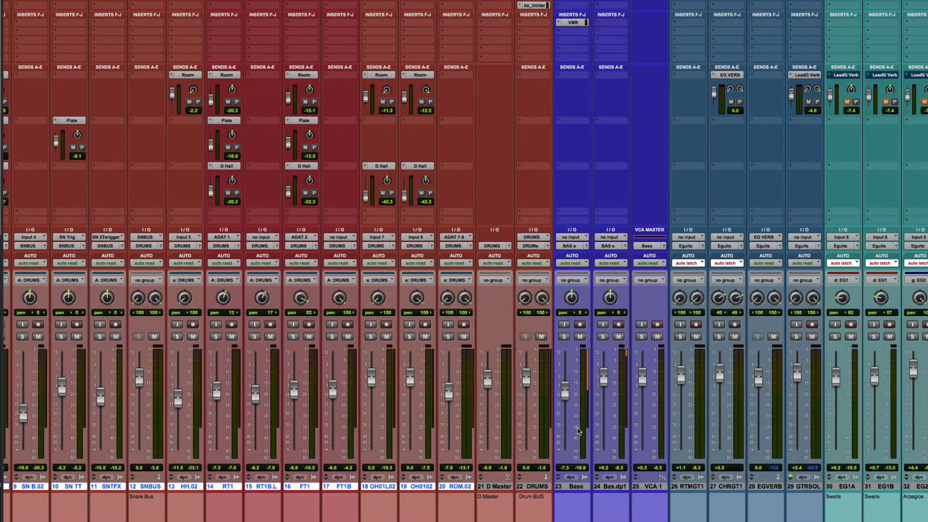
pyautogui.hscroll(20, 578, 430)
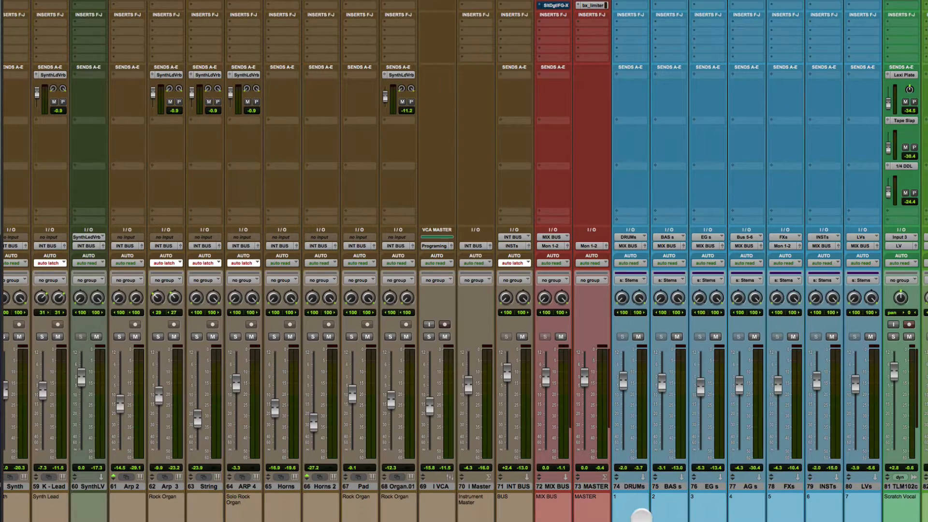
pyautogui.hscroll(-15, 638, 515)
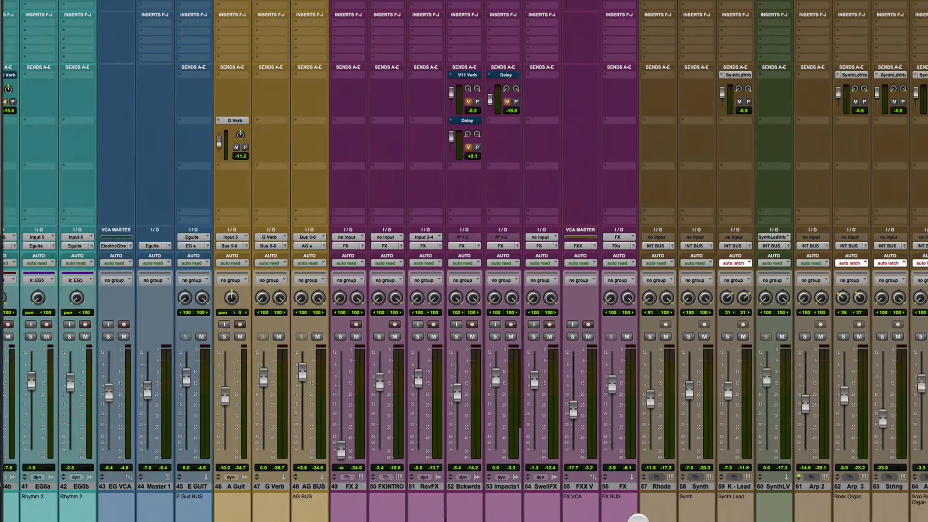
pyautogui.hscroll(-12, 637, 514)
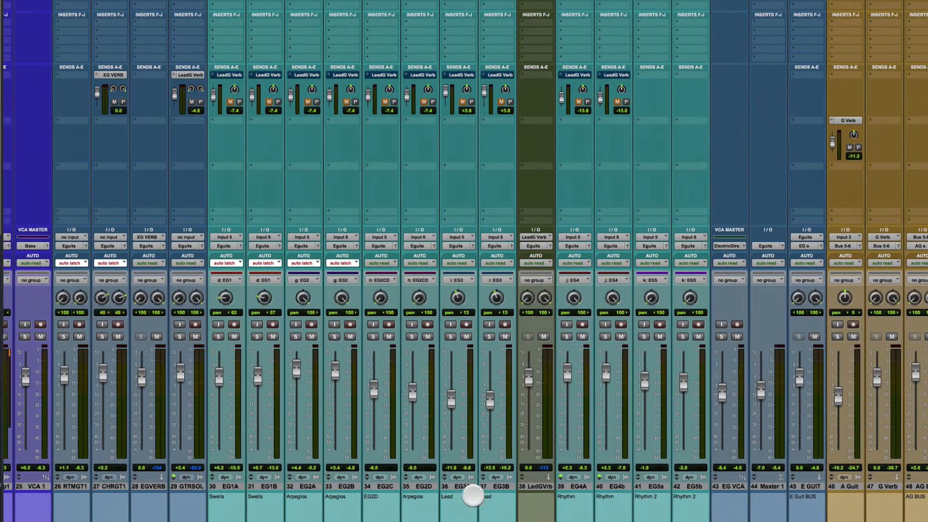
pyautogui.click(231, 486)
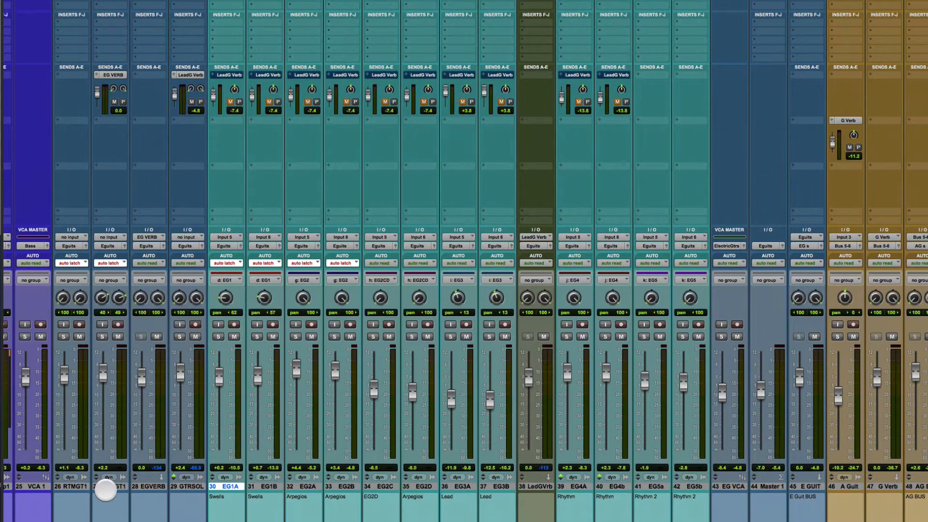
pyautogui.click(73, 487)
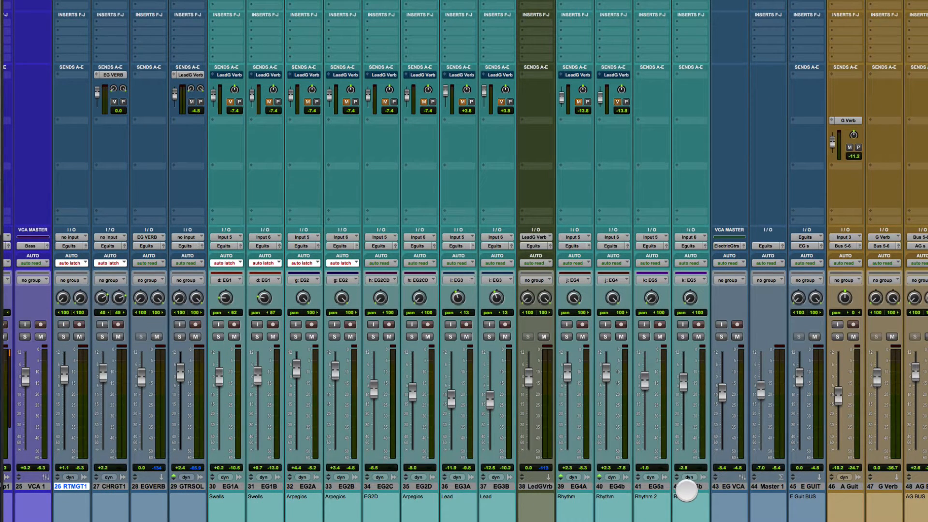
pyautogui.keyDown('shift'); pyautogui.click(686, 490); pyautogui.keyUp('shift')
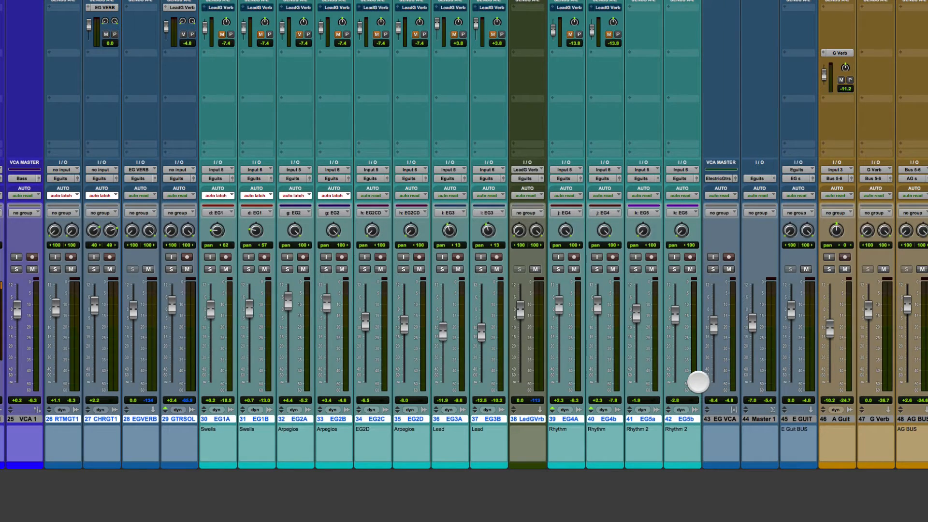
# Step: Select the blue stem tracks from DRUMs through LVs
pyautogui.hscroll(15, 698, 382)
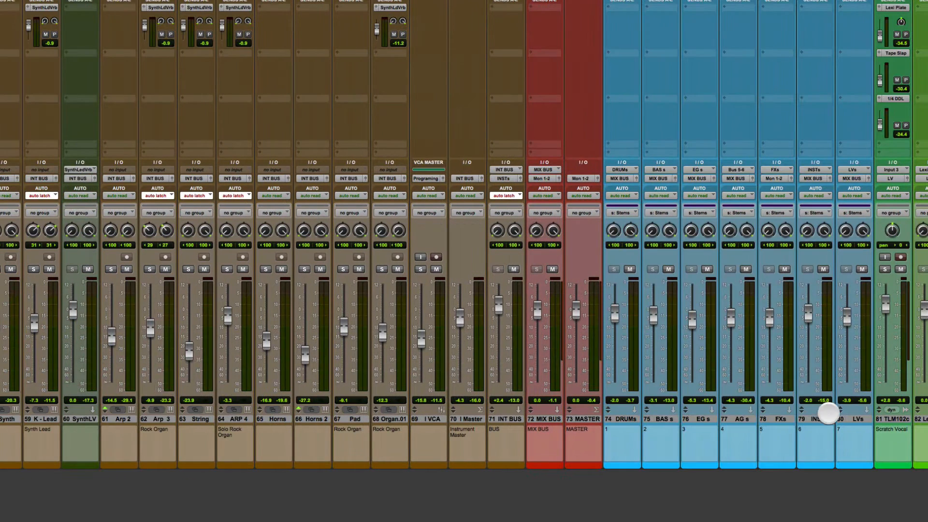
pyautogui.click(688, 475)
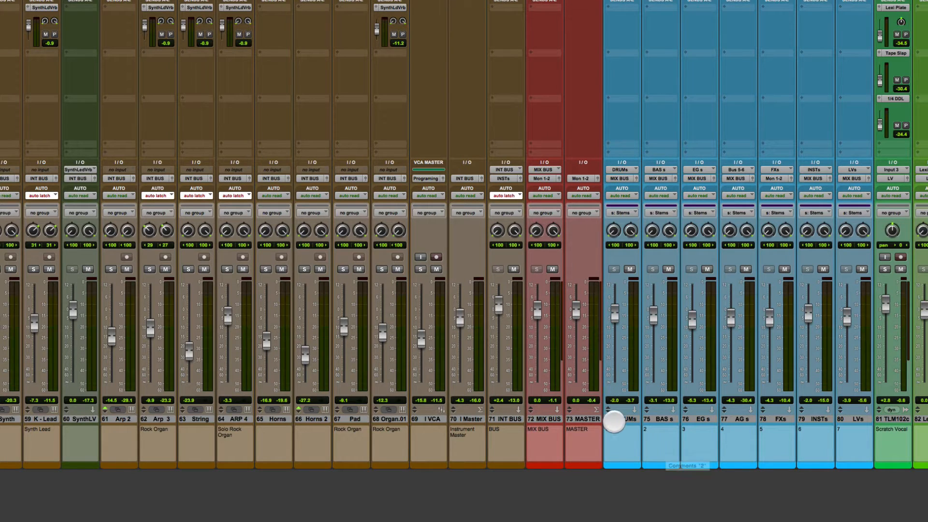
pyautogui.click(628, 418)
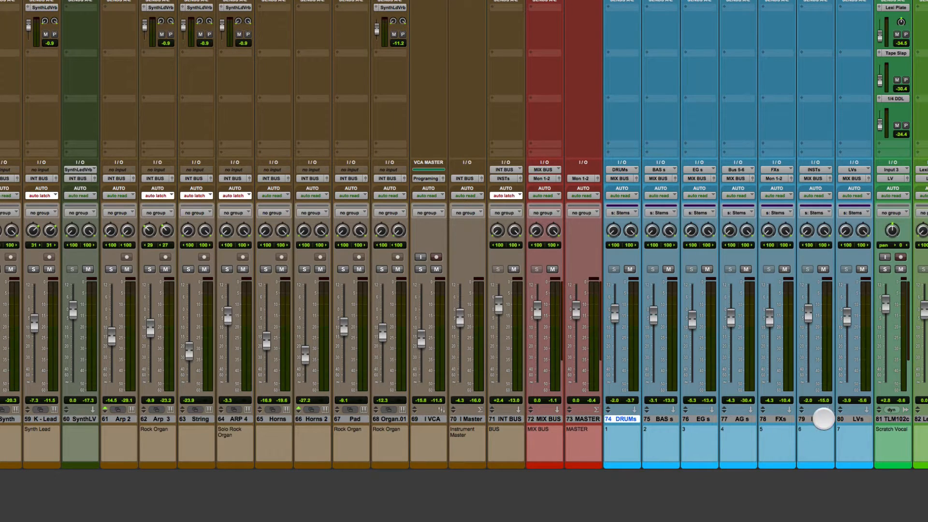
pyautogui.keyDown('shift'); pyautogui.click(853, 417); pyautogui.keyUp('shift')
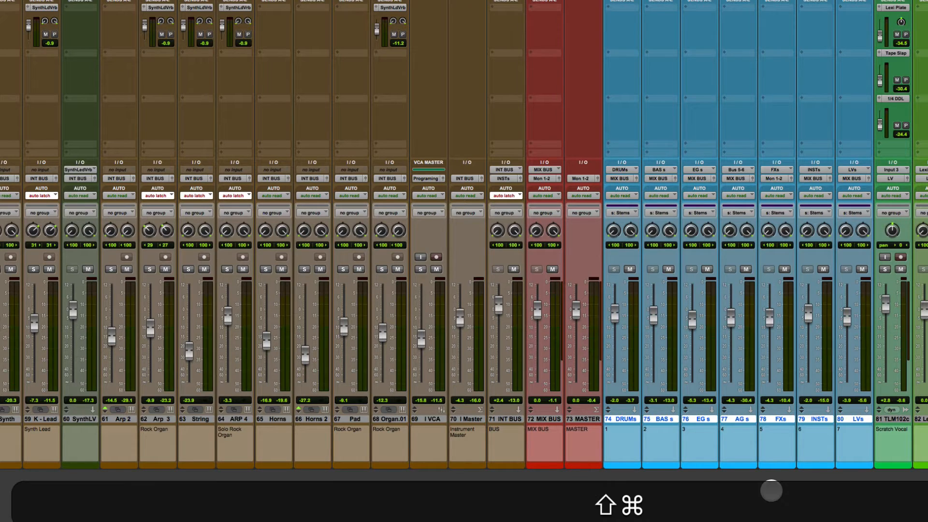
# Step: Show the track and group lists, and suspend and reactivate all mix groups
pyautogui.press('shift+super+g')
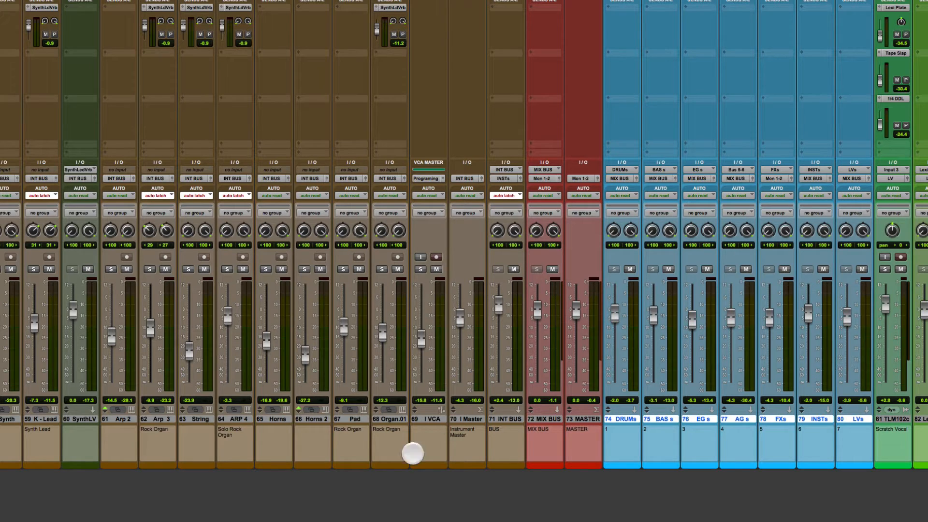
pyautogui.click(4, 521)
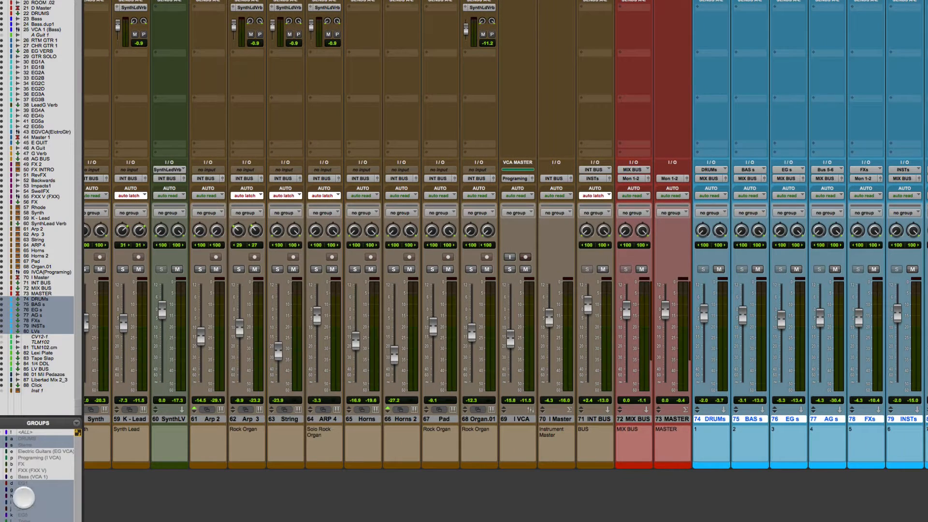
pyautogui.press('shift+super+g')
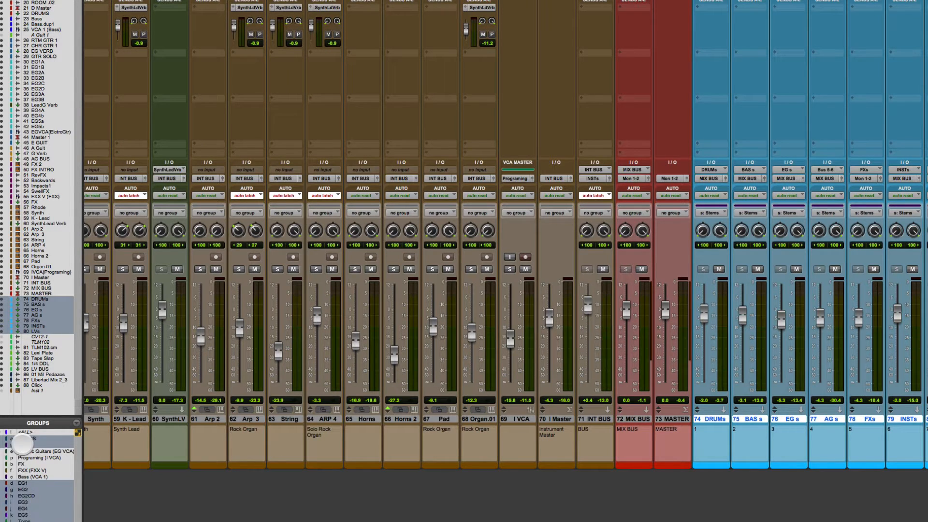
pyautogui.hscroll(5, 777, 472)
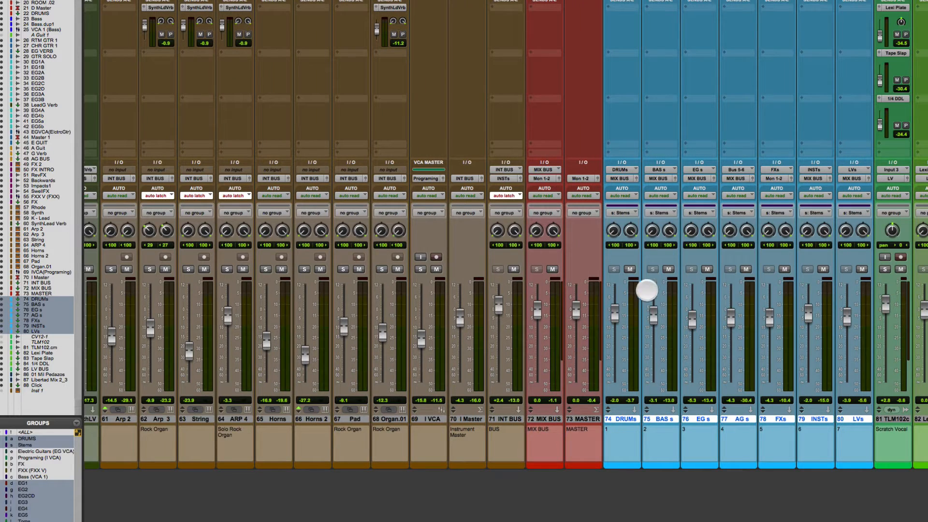
pyautogui.press('shift+super+g')
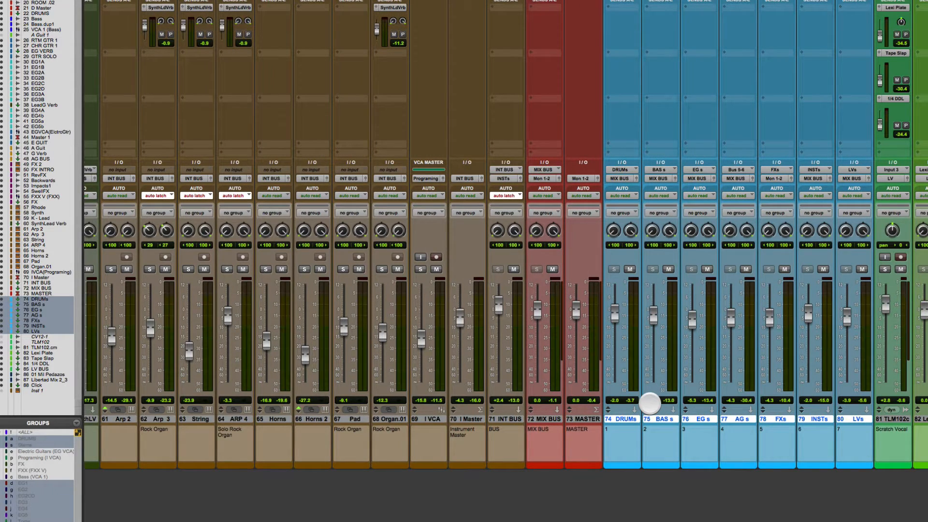
pyautogui.press('shift+super+g')
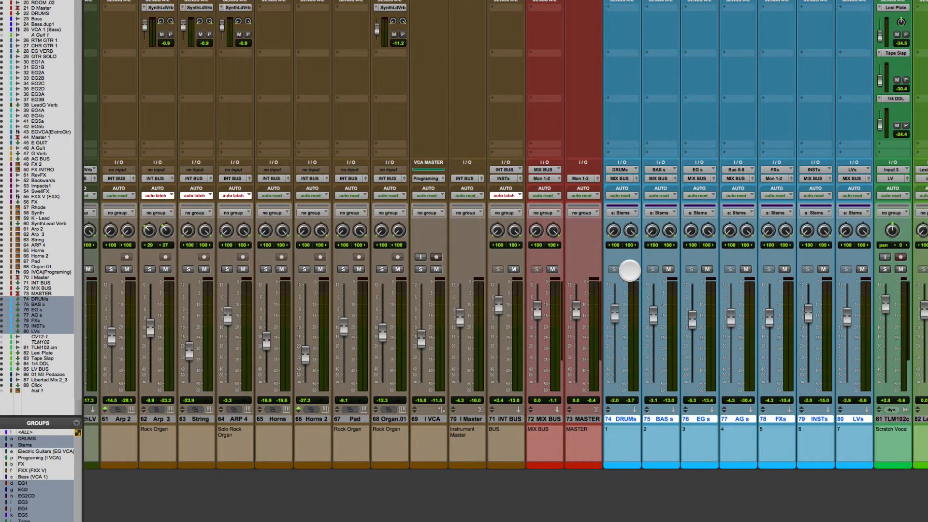
# Step: Mute all stem tracks through the Stems group, suspend all groups and toggle the BAS s mute individually
pyautogui.click(629, 269)
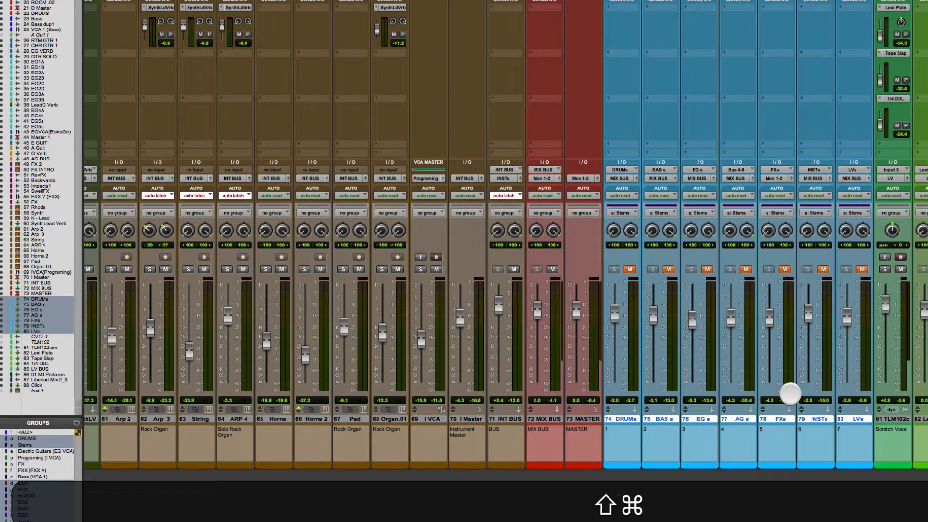
pyautogui.press('shift+super+g')
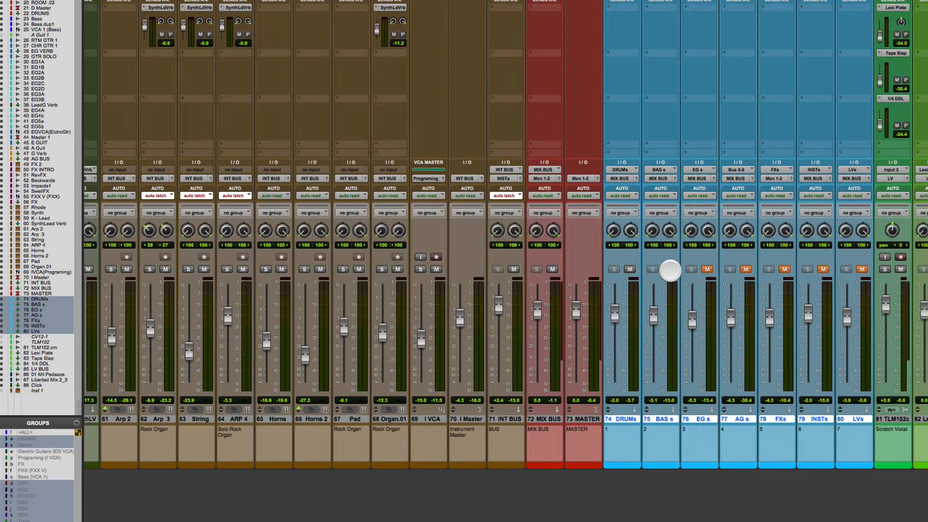
pyautogui.click(669, 269)
pyautogui.click(668, 269)
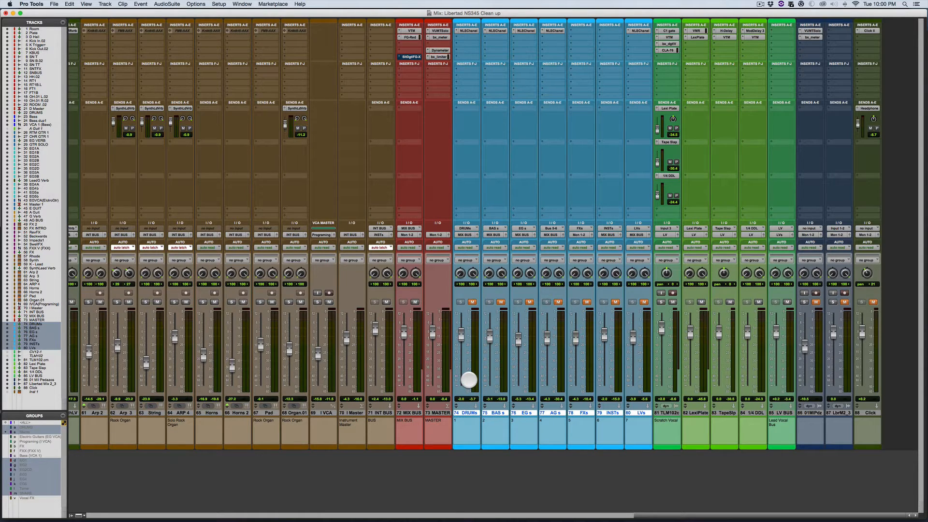
# Step: Select the drum tracks from Room through ROM.02 as the position for a new track
pyautogui.keyDown('ctrl'); pyautogui.keyDown('shift'); pyautogui.click(466, 412); pyautogui.keyUp('shift'); pyautogui.keyUp('ctrl')
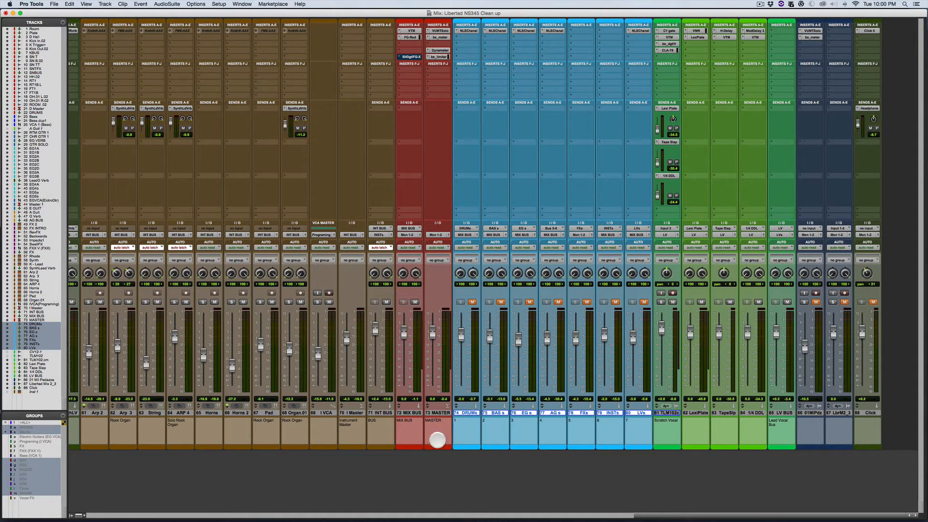
pyautogui.hscroll(-15, 381, 418)
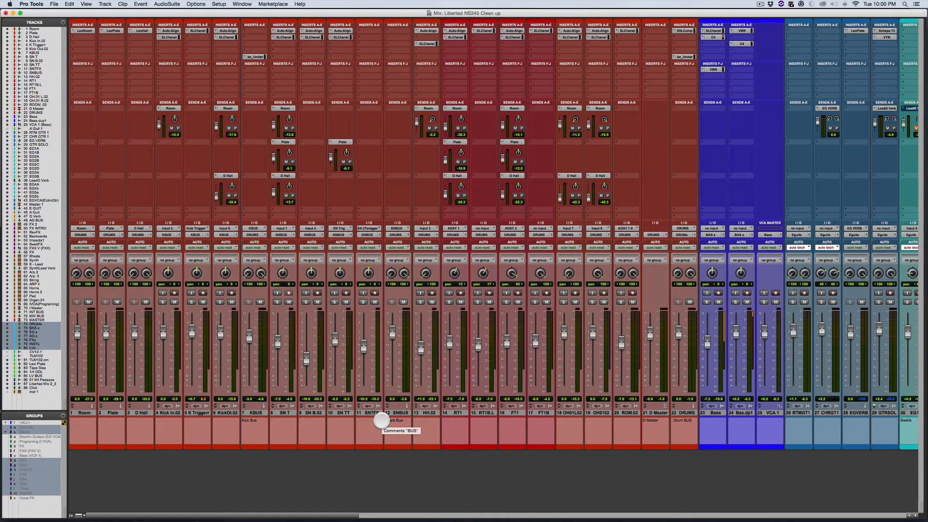
pyautogui.hscroll(5, 435, 381)
pyautogui.hscroll(-5, 435, 381)
pyautogui.click(85, 413)
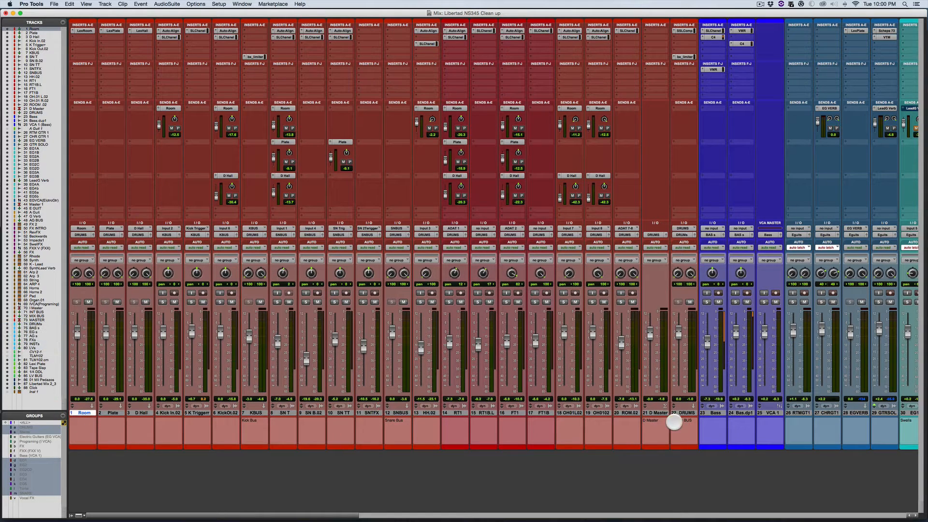
pyautogui.keyDown('shift'); pyautogui.click(631, 412); pyautogui.keyUp('shift')
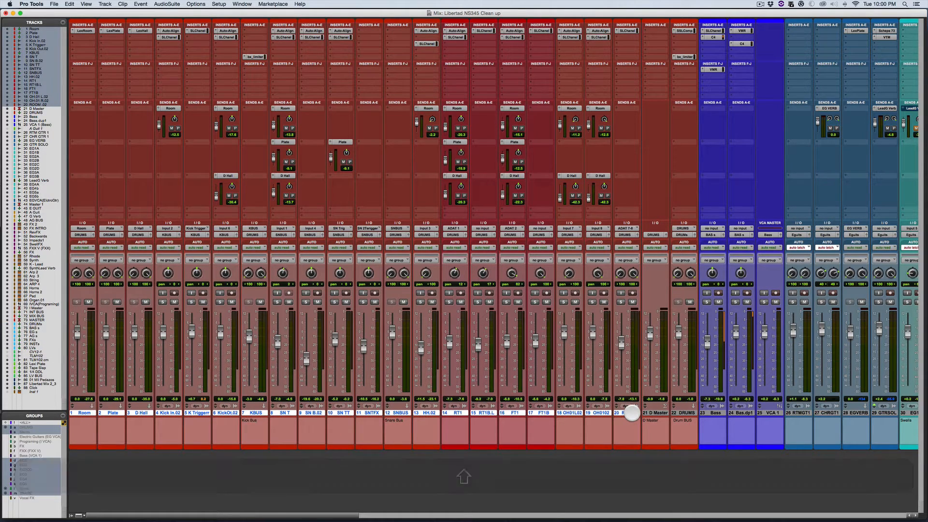
# Step: Create one VCA Master track after the drum tracks and assign it to the DRUMS group
pyautogui.press('shift+super+n')
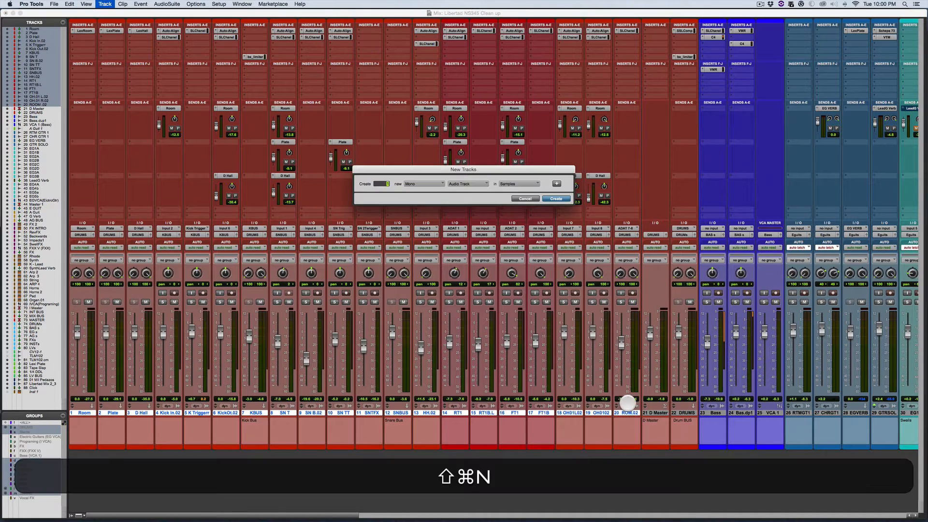
pyautogui.click(425, 184)
pyautogui.click(420, 192)
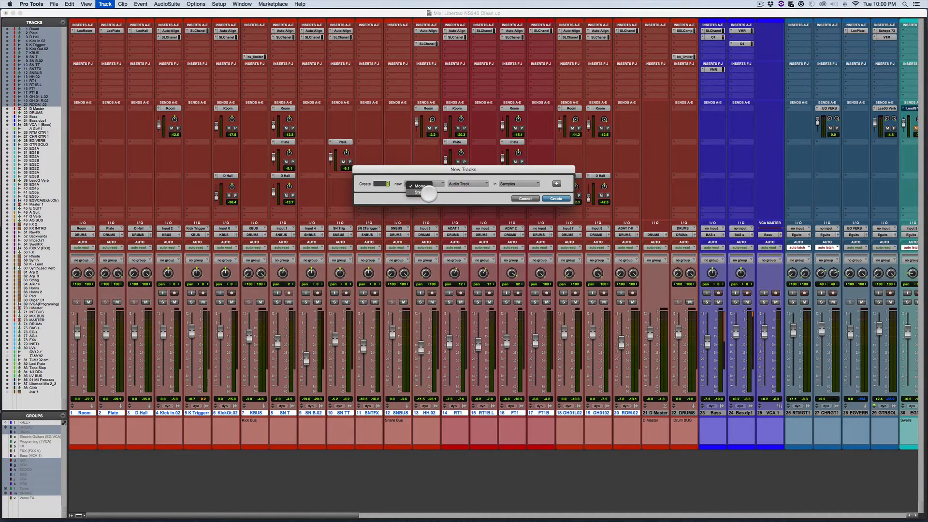
pyautogui.click(465, 183)
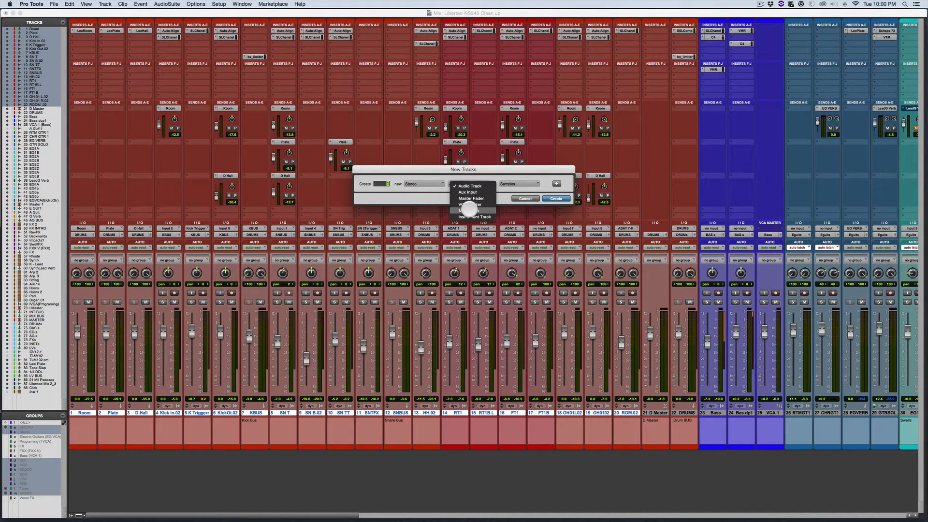
pyautogui.click(465, 204)
pyautogui.click(556, 199)
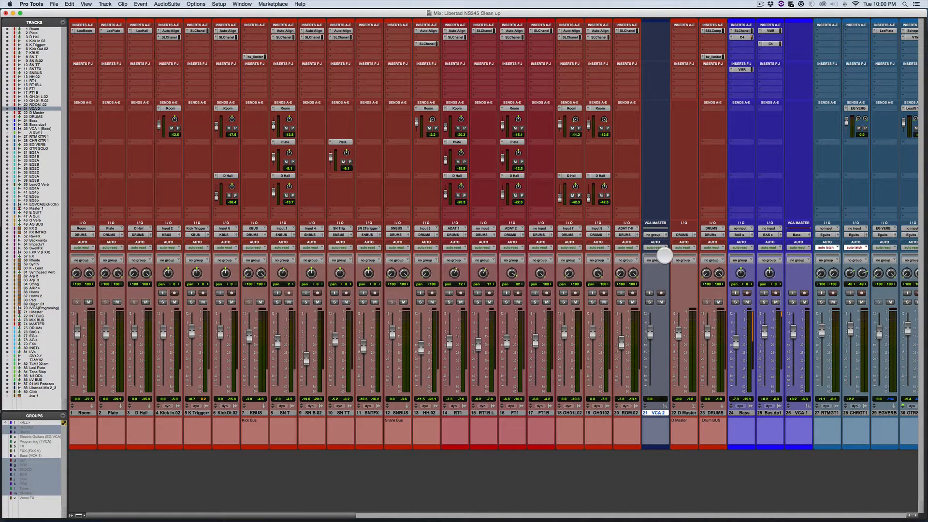
pyautogui.click(654, 231)
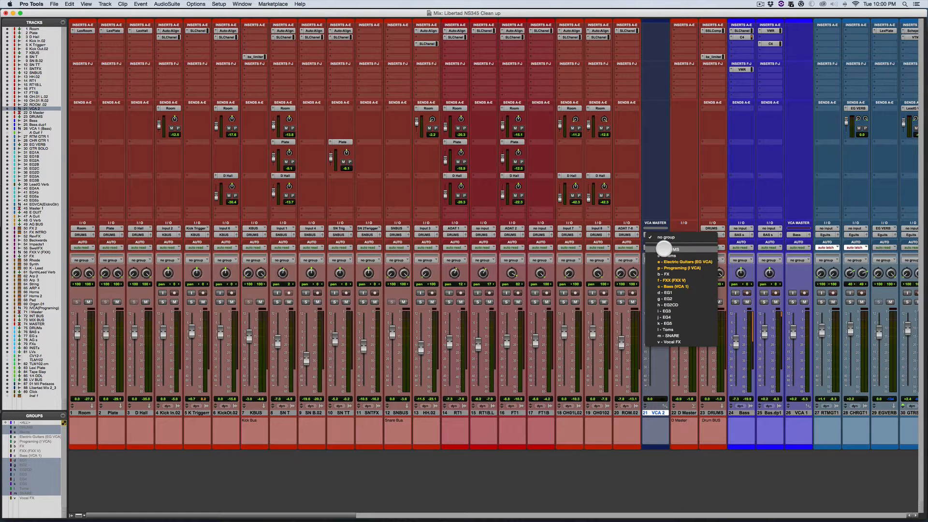
pyautogui.click(663, 249)
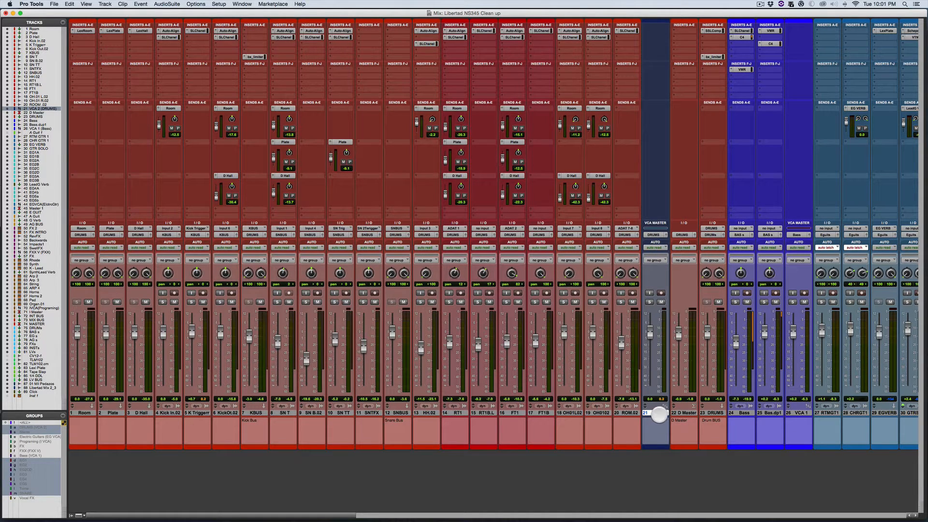
# Step: Try renaming the drum VCA track as D VCA and nudging its fader, and undo the last change
pyautogui.doubleClick(658, 414)
pyautogui.write('D VCA')
pyautogui.hotkey('shift', 'Return')
pyautogui.moveTo(649, 332)
pyautogui.mouseDown()
pyautogui.moveTo(648, 356)
pyautogui.moveTo(651, 319)
pyautogui.moveTo(647, 351)
pyautogui.moveTo(646, 320)
pyautogui.moveTo(645, 331)
pyautogui.mouseUp()
pyautogui.press('super+z')
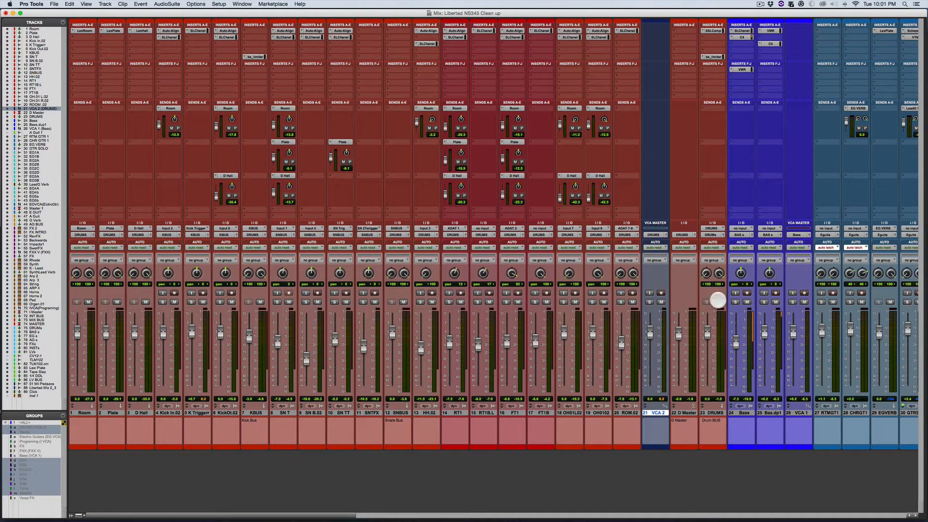
# Step: Bypass the bx_limiter insert on the DRUMS bus track
pyautogui.click(713, 57)
pyautogui.click(714, 57)
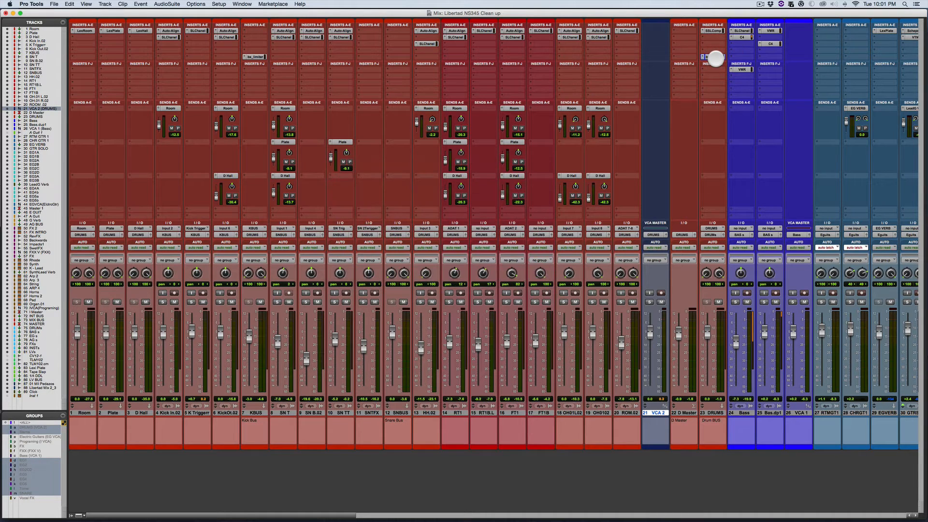
# Step: Check the bx_limiter and SSLComp inserts and the fader on the DRUMS bus track
pyautogui.click(714, 58)
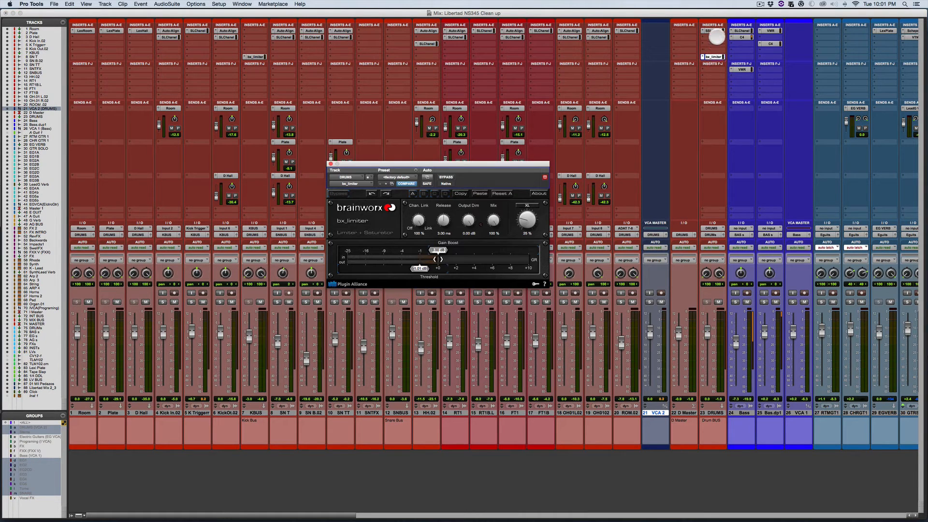
pyautogui.click(716, 32)
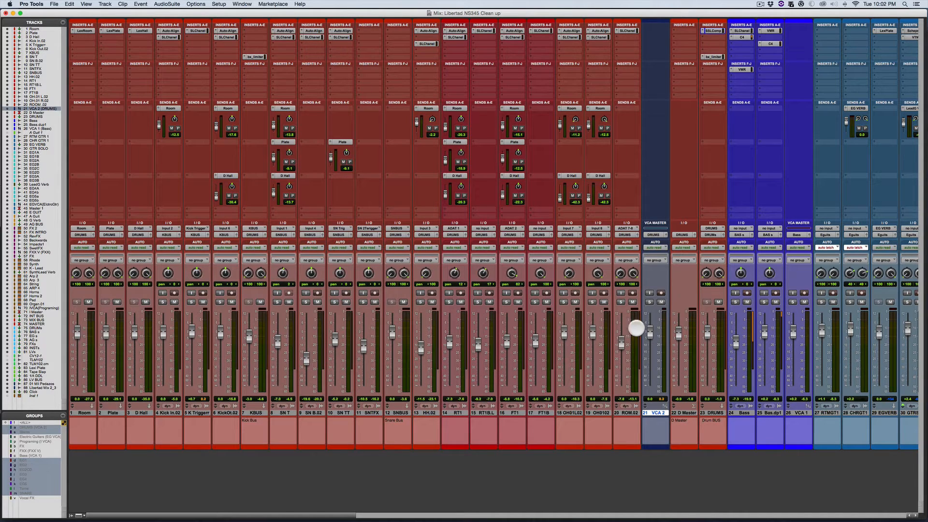
pyautogui.moveTo(707, 326)
pyautogui.mouseDown()
pyautogui.moveTo(697, 373)
pyautogui.moveTo(706, 334)
pyautogui.mouseUp()
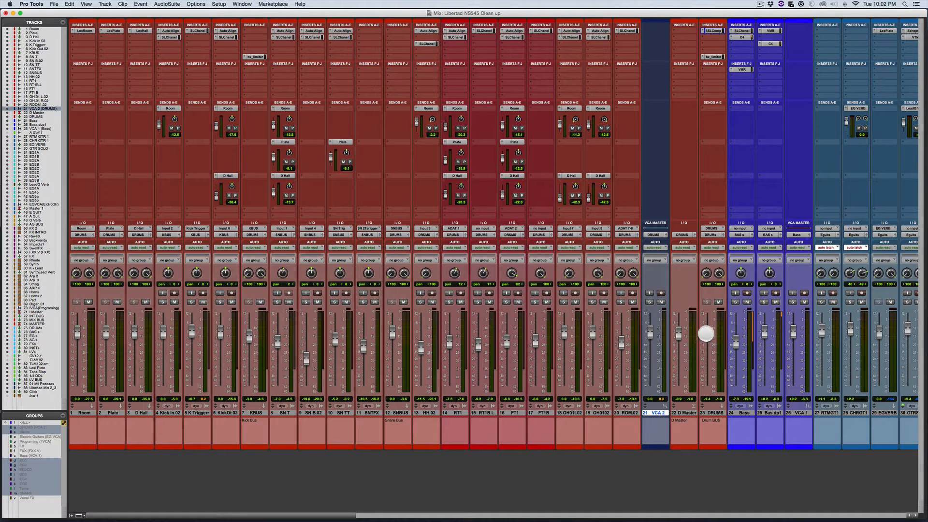
pyautogui.press('super')
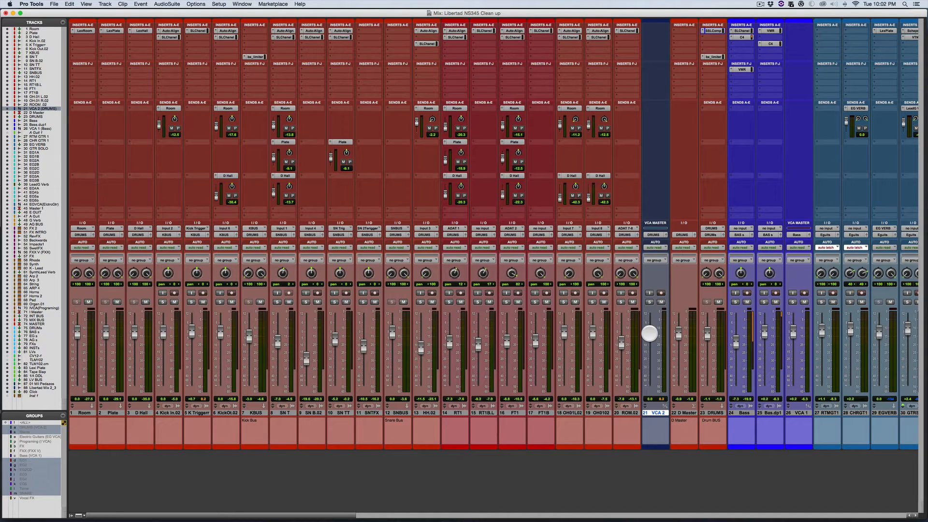
# Step: Try raising the drum VCA fader to +12 dB during playback, and pull down the D Master fader
pyautogui.moveTo(649, 333); pyautogui.dragTo(655, 359)
pyautogui.press('space')
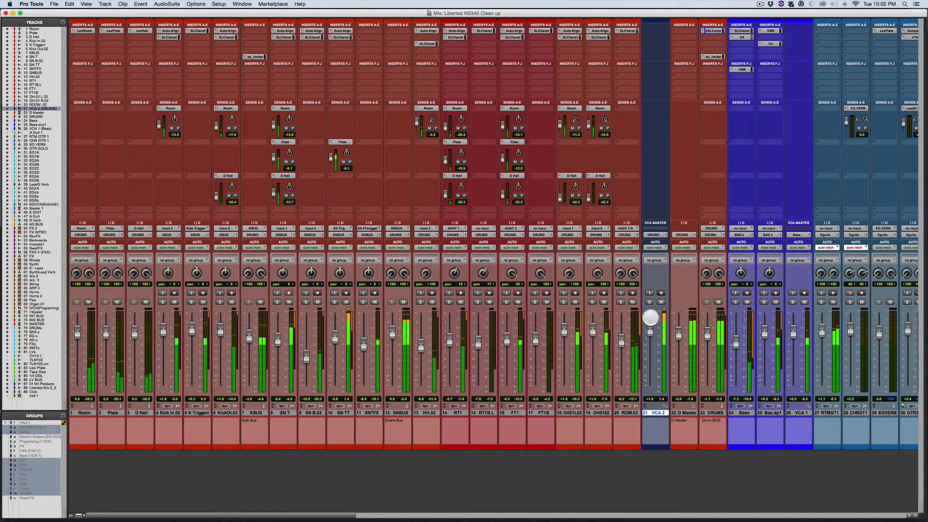
pyautogui.moveTo(651, 318); pyautogui.dragTo(650, 300)
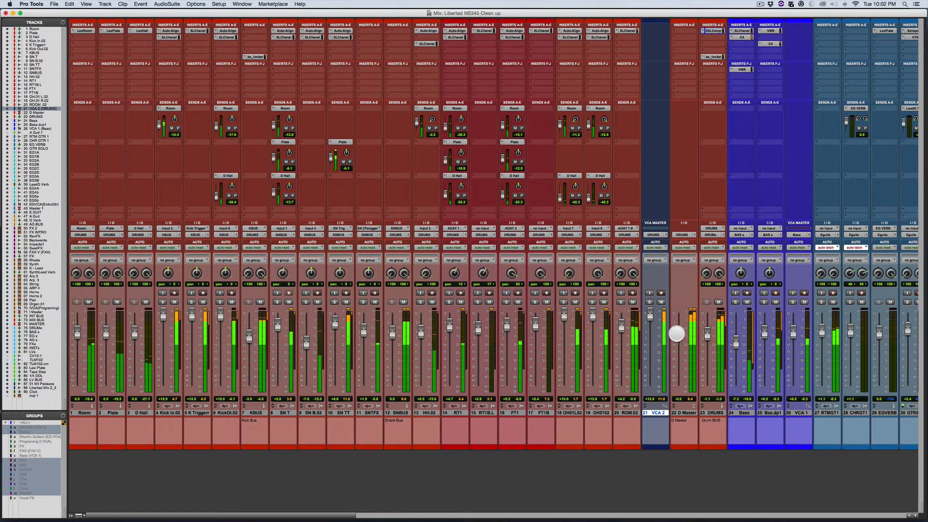
pyautogui.moveTo(677, 332); pyautogui.dragTo(673, 389)
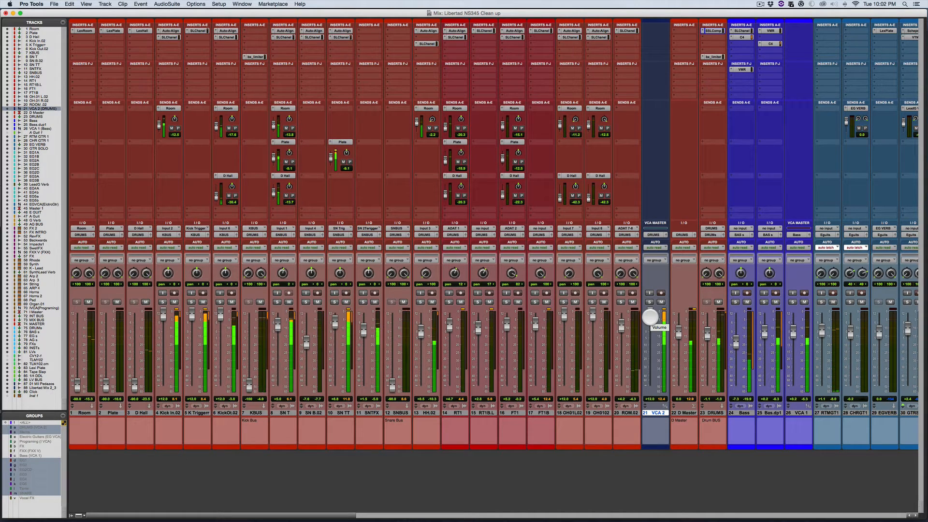
# Step: Reset the drum VCA fader to 0 dB, push it to +12 dB again during playback, and return it to 0 dB
pyautogui.keyDown('alt'); pyautogui.click(650, 317); pyautogui.keyUp('alt')
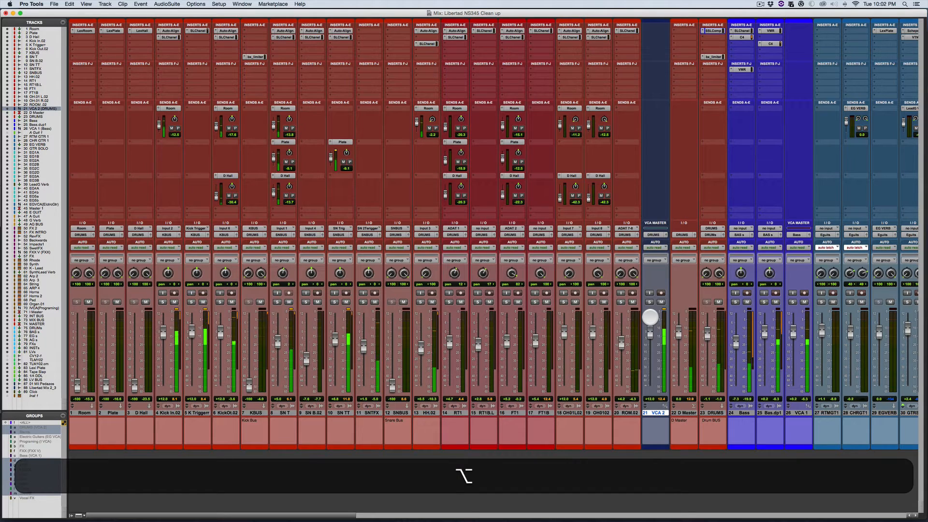
pyautogui.press('space')
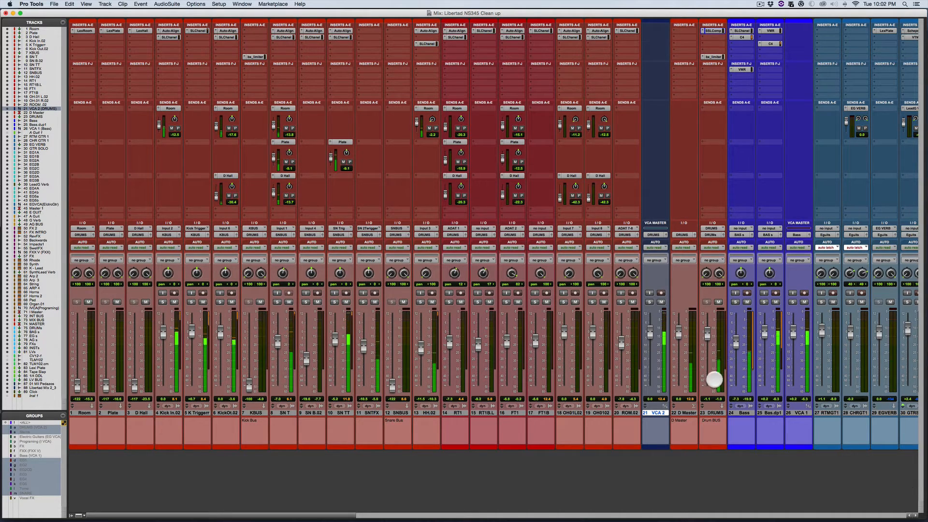
pyautogui.keyDown('alt'); pyautogui.click(709, 336); pyautogui.keyUp('alt')
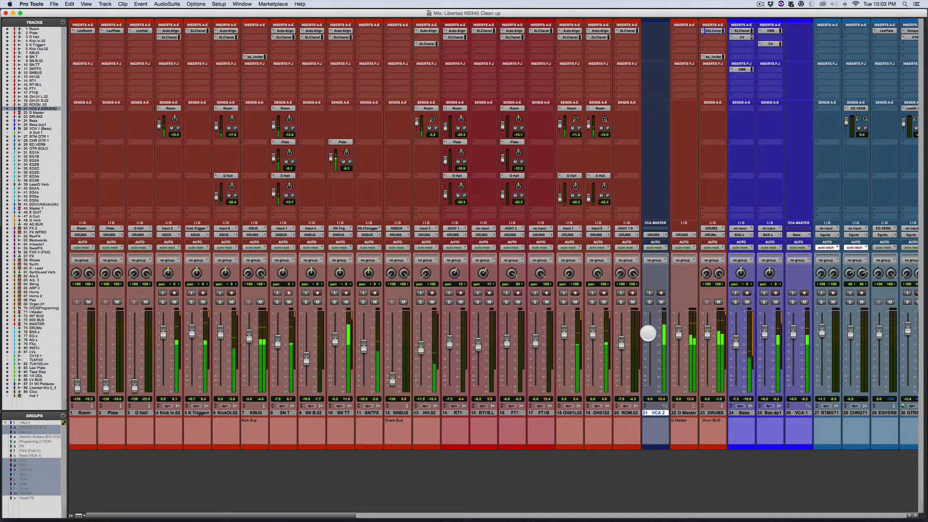
pyautogui.moveTo(649, 332); pyautogui.dragTo(660, 287)
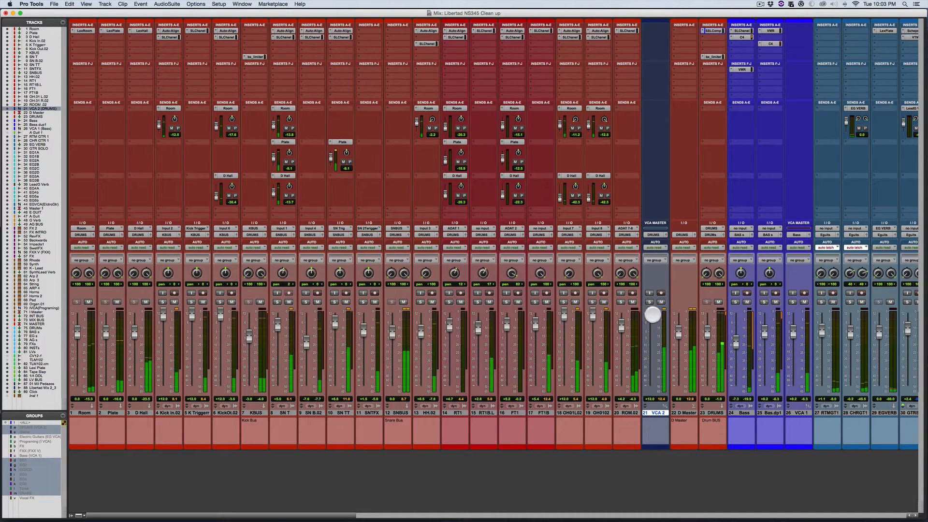
pyautogui.keyDown('alt'); pyautogui.click(653, 315); pyautogui.keyUp('alt')
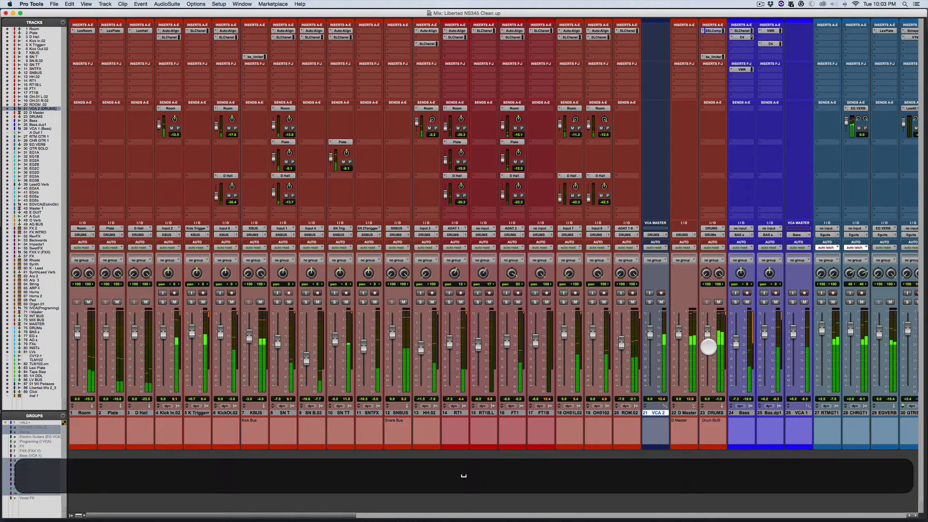
# Step: Lower the drum VCA Master fader to -1.7 dB
pyautogui.hscroll(15, 708, 346)
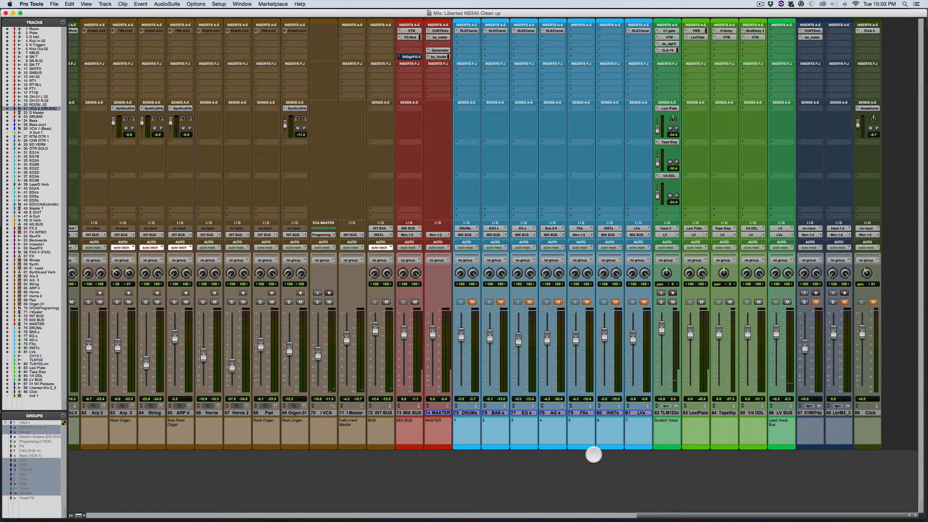
pyautogui.hscroll(-15, 593, 454)
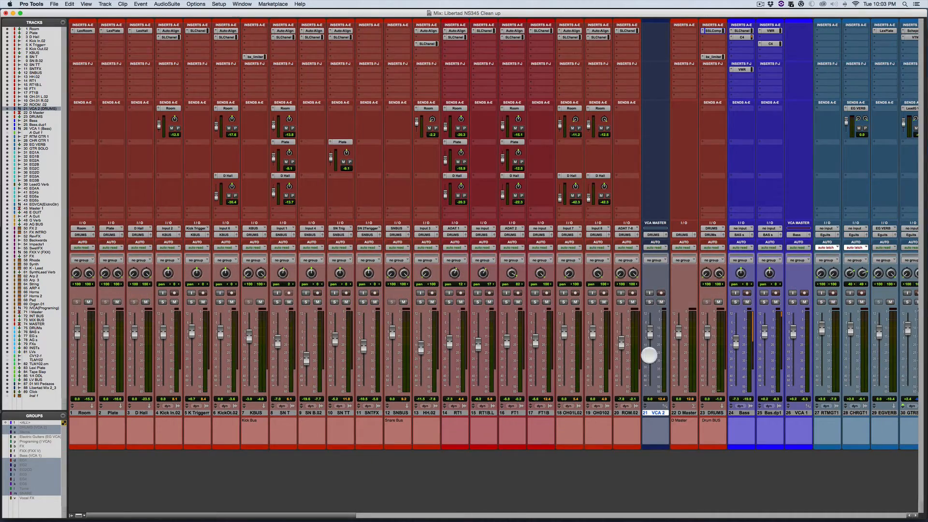
pyautogui.hscroll(3, 654, 359)
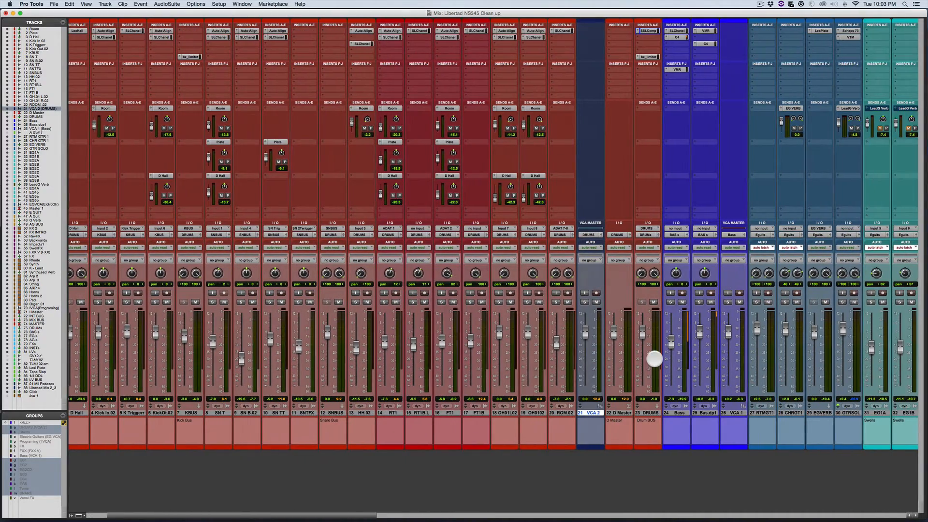
pyautogui.hscroll(15, 655, 358)
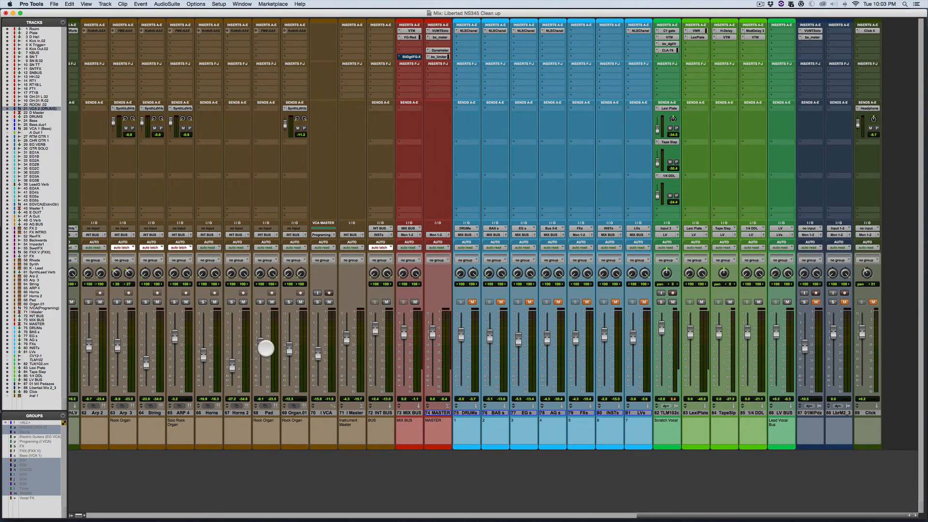
pyautogui.hscroll(-10, 410, 345)
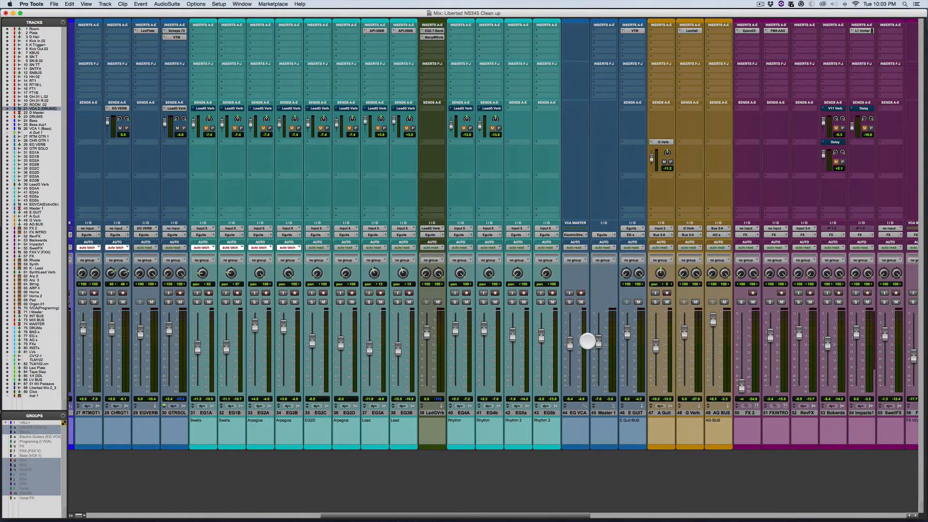
pyautogui.hscroll(-9, 587, 341)
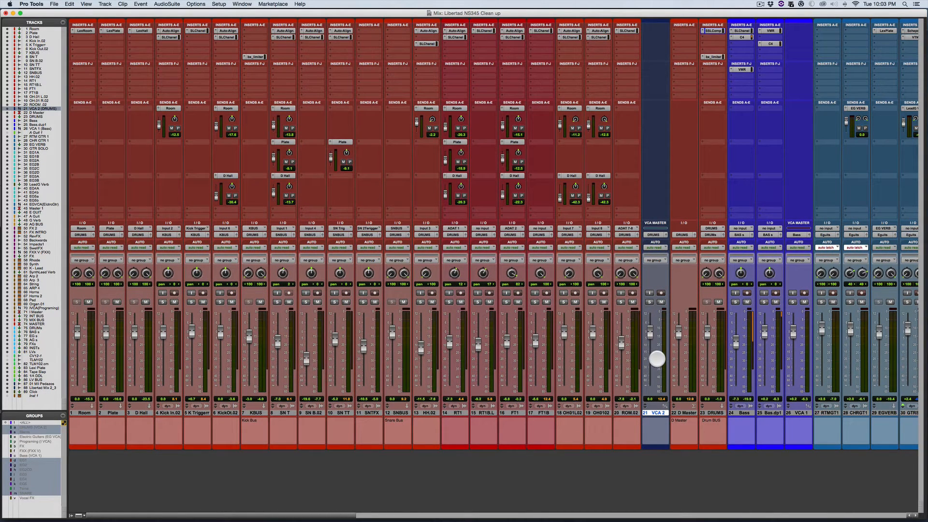
pyautogui.moveTo(650, 329)
pyautogui.mouseDown()
pyautogui.moveTo(644, 346)
pyautogui.moveTo(650, 332)
pyautogui.mouseUp()
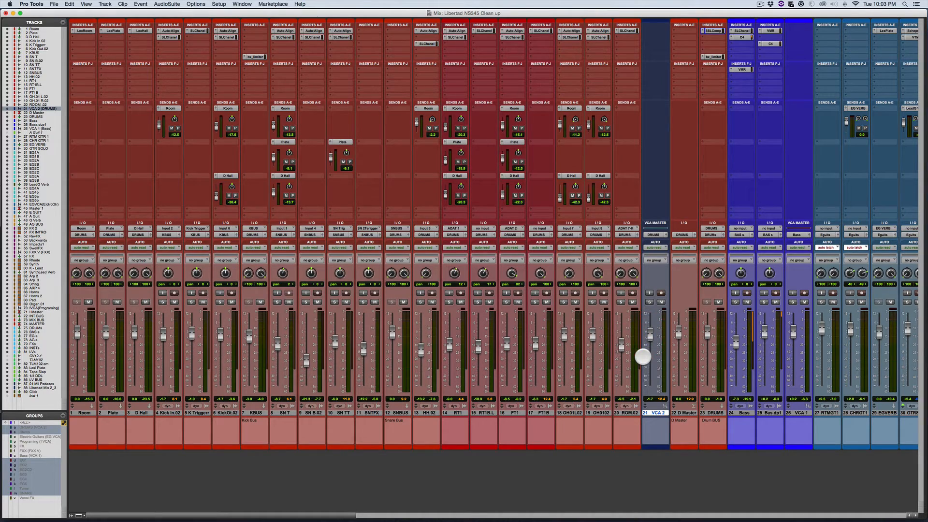
# Step: Bypass the FG-Red insert on the MIX BUS track
pyautogui.hscroll(5, 642, 356)
pyautogui.hscroll(10, 476, 373)
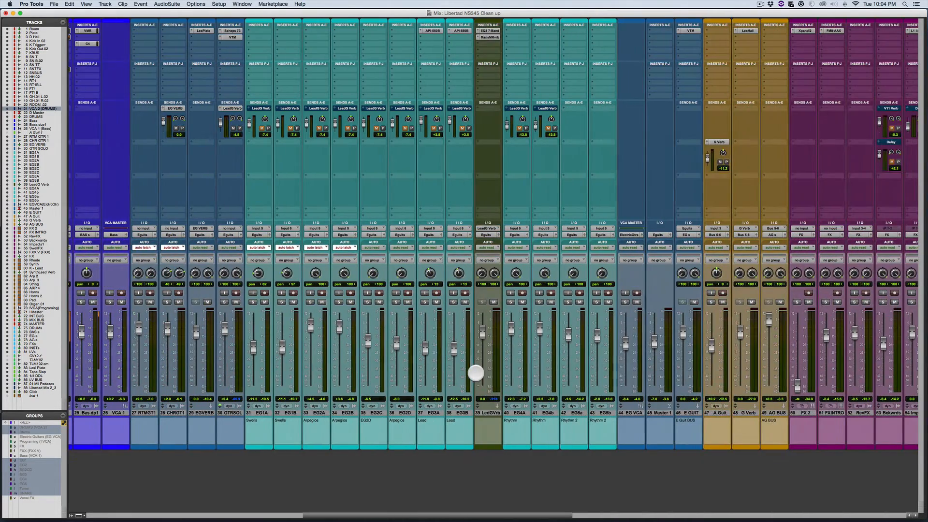
pyautogui.hscroll(20, 477, 296)
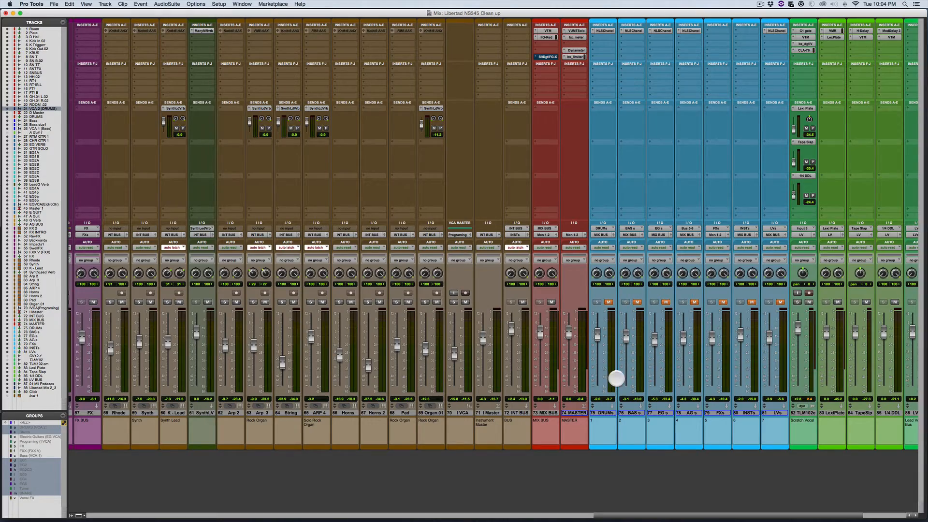
pyautogui.hscroll(-10, 312, 370)
pyautogui.hscroll(-5, 312, 370)
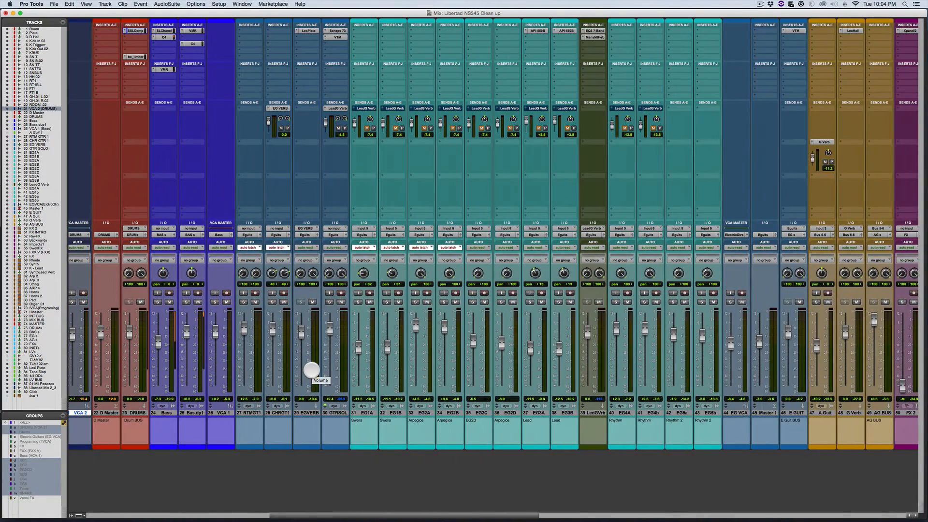
pyautogui.hscroll(15, 312, 370)
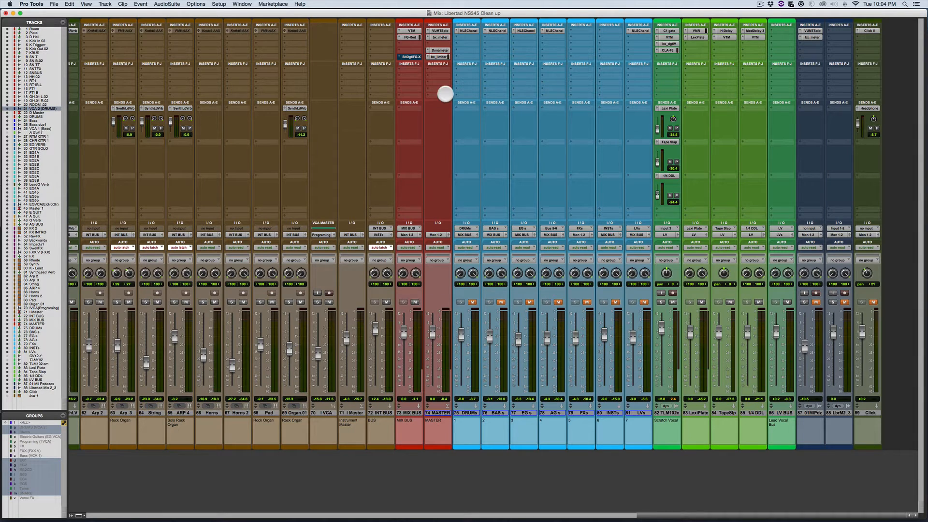
pyautogui.press('super')
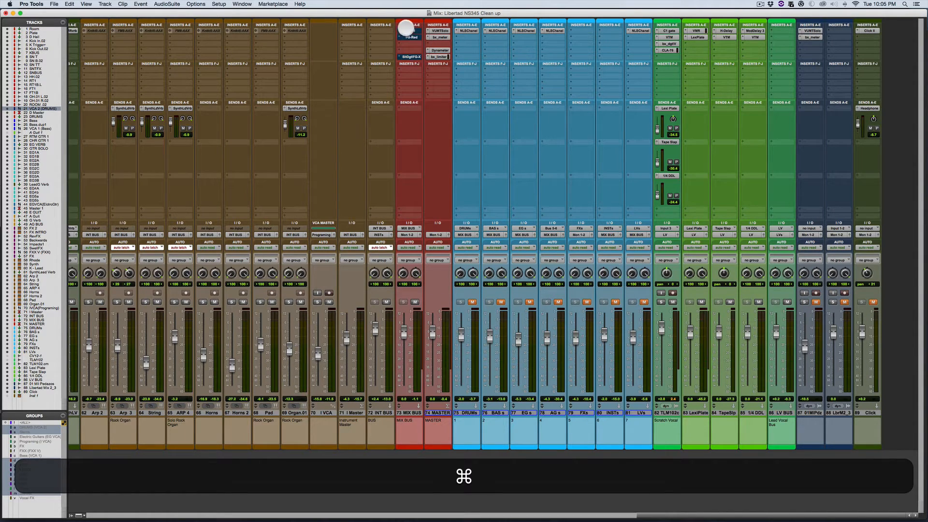
pyautogui.keyDown('super'); pyautogui.click(408, 31); pyautogui.keyUp('super')
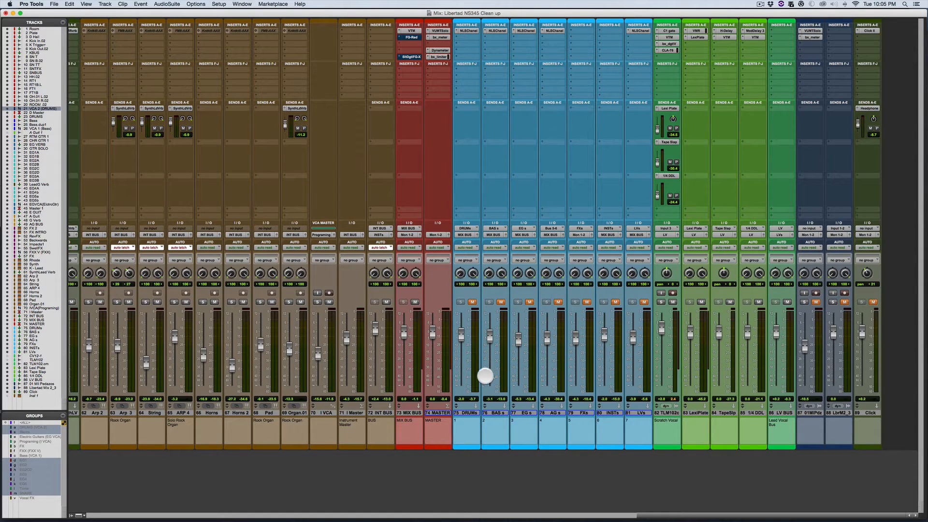
# Step: Unmute all tracks, including the DRUMs through LVs submix tracks, and play the mix
pyautogui.press('space')
pyautogui.click(471, 300)
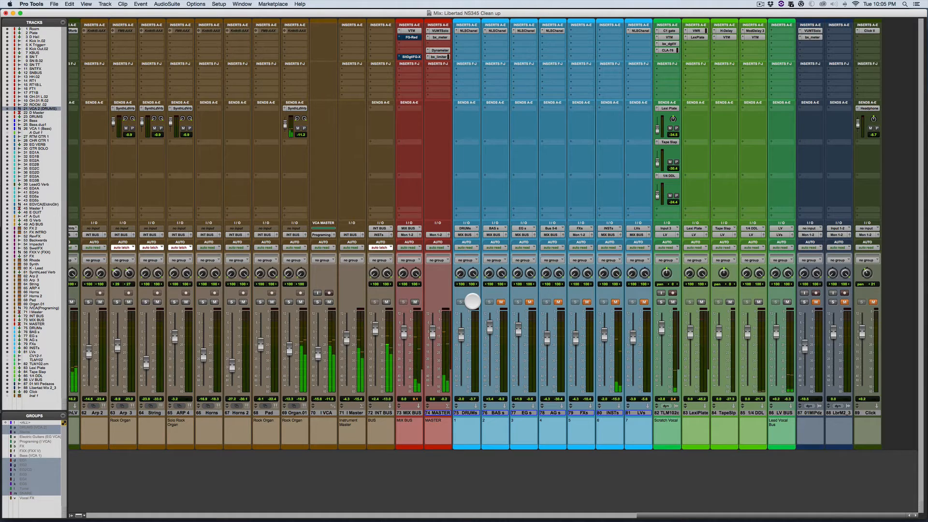
pyautogui.press('space')
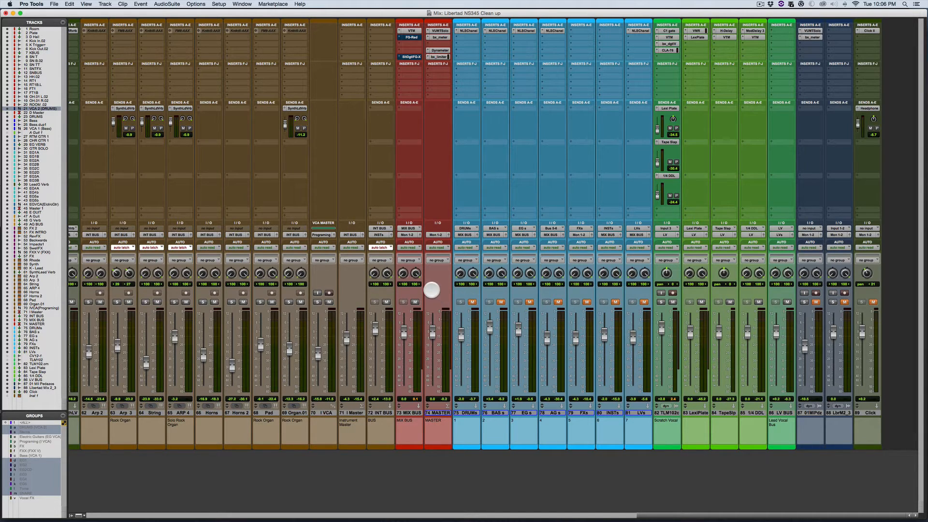
pyautogui.press('alt')
pyautogui.press('space')
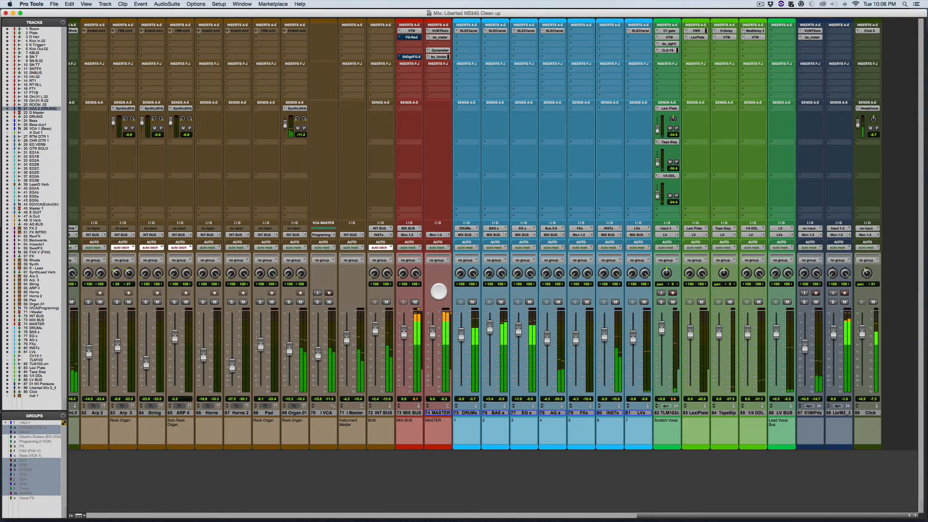
# Step: Show the MASTER track's VUMTSolo meter and place its window over the brown instrument tracks to watch the mix level
pyautogui.click(442, 31)
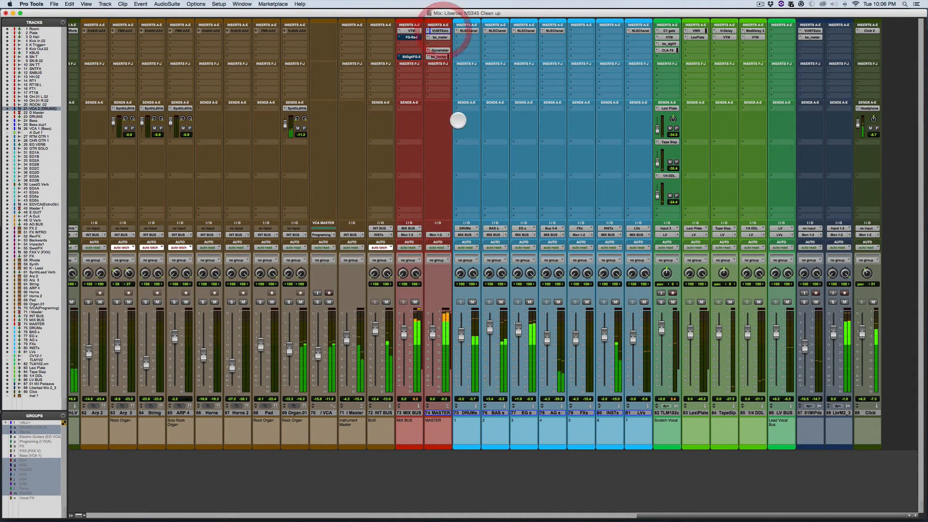
pyautogui.click(440, 31)
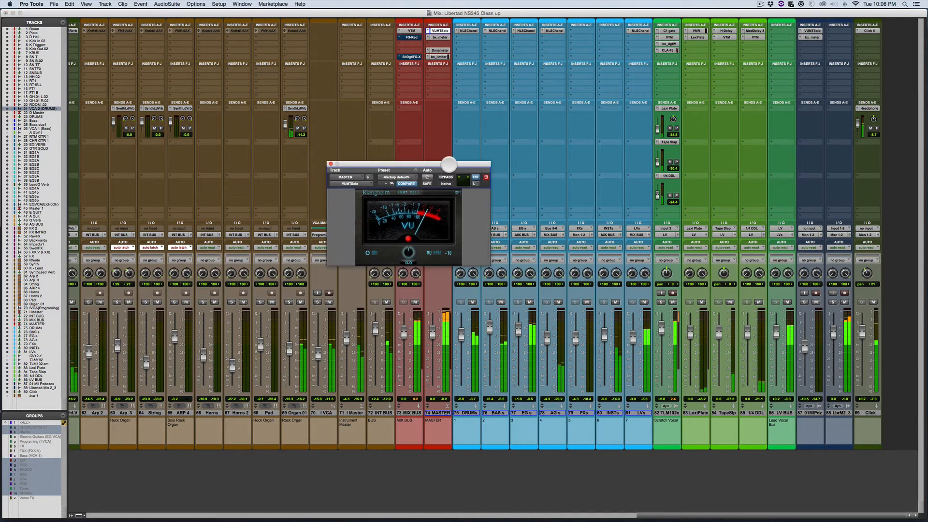
pyautogui.moveTo(449, 165); pyautogui.dragTo(357, 116)
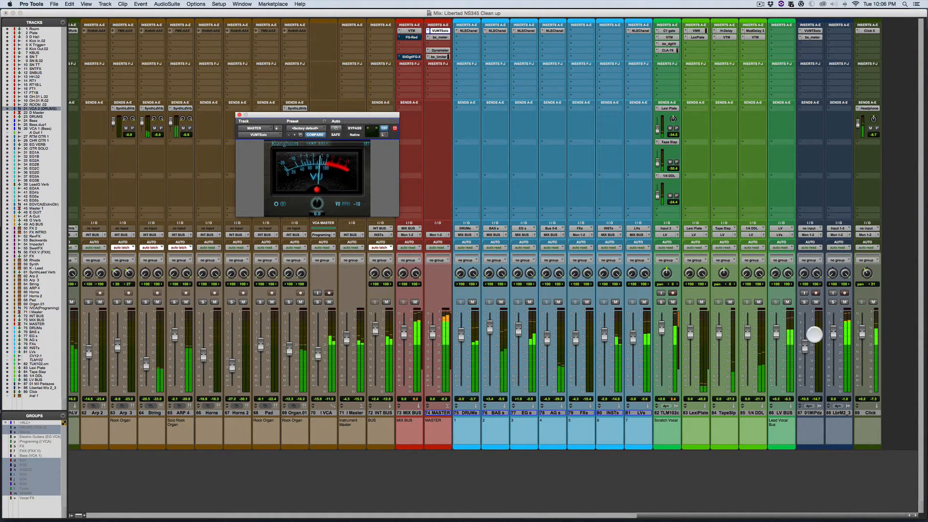
# Step: Mute the Libertad Mix 2_3 and 01 Mi Pedazos tracks, then stop playback and close the VUMTSolo meter
pyautogui.click(844, 302)
pyautogui.click(815, 301)
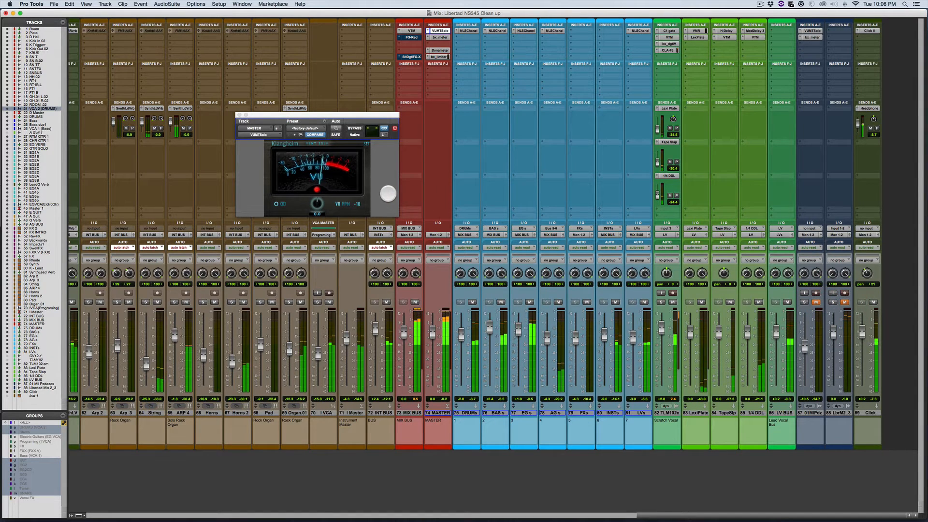
pyautogui.press('space')
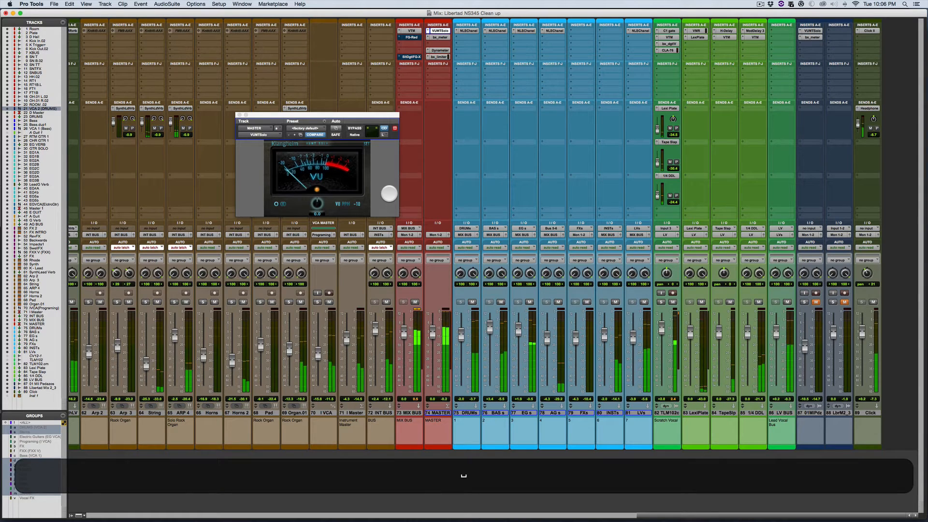
pyautogui.moveTo(362, 117); pyautogui.dragTo(382, 105)
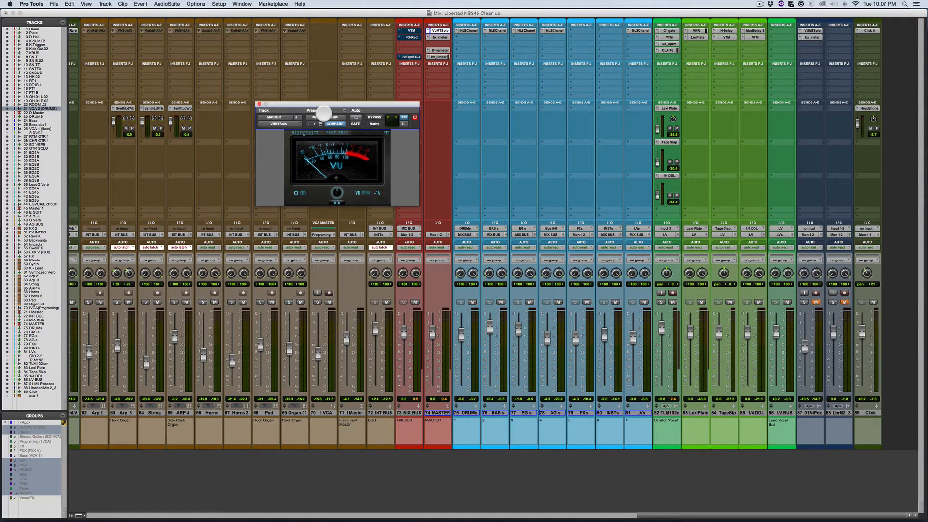
pyautogui.click(259, 103)
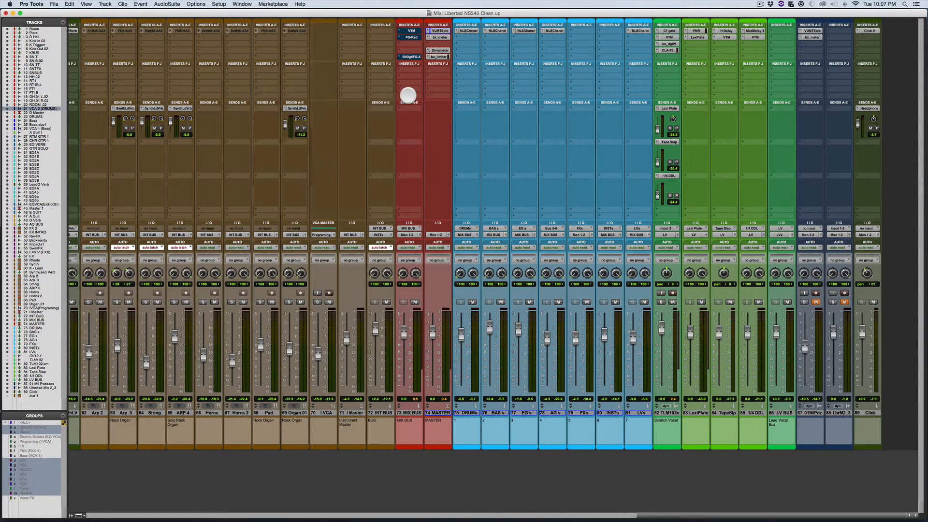
# Step: Turn off bypass on the MIX BUS track's Slate Digital FG-X insert and raise its FG Level gain while playing the mix
pyautogui.press('super+space')
pyautogui.click(410, 57)
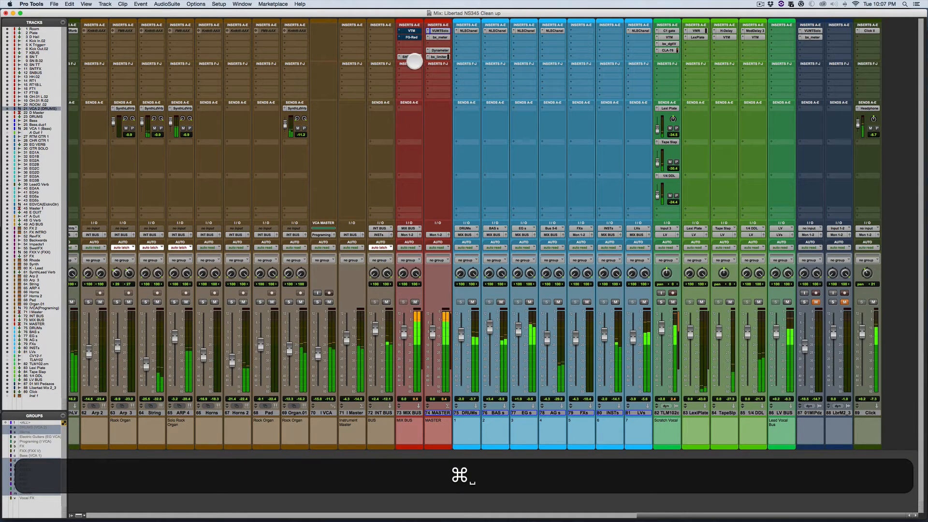
pyautogui.moveTo(367, 92); pyautogui.dragTo(283, 82)
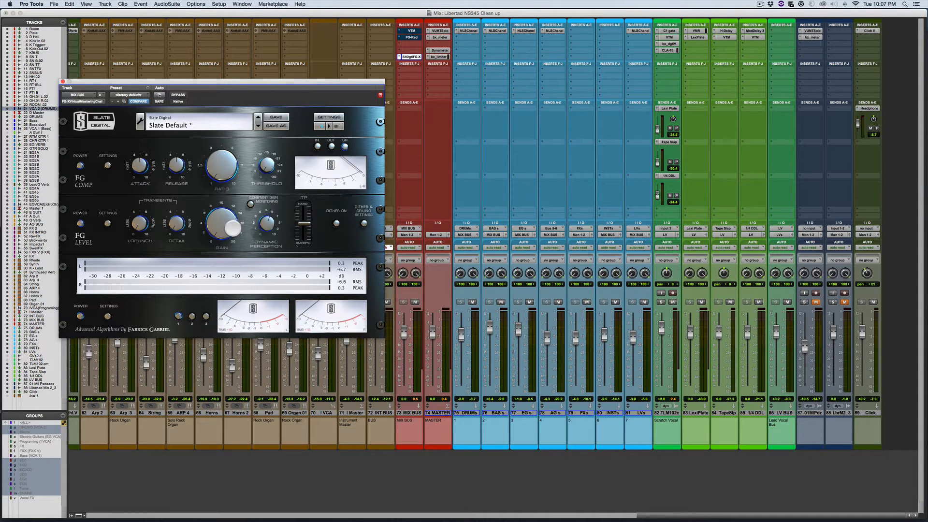
pyautogui.press('space')
pyautogui.moveTo(220, 229)
pyautogui.mouseDown()
pyautogui.moveTo(217, 191)
pyautogui.moveTo(228, 174)
pyautogui.moveTo(223, 212)
pyautogui.mouseUp()
pyautogui.moveTo(218, 238)
pyautogui.mouseDown()
pyautogui.moveTo(222, 221)
pyautogui.moveTo(221, 237)
pyautogui.mouseUp()
# Step: Close the FG-X window and remove that plug-in from the MIX BUS track
pyautogui.click(63, 82)
pyautogui.click(414, 45)
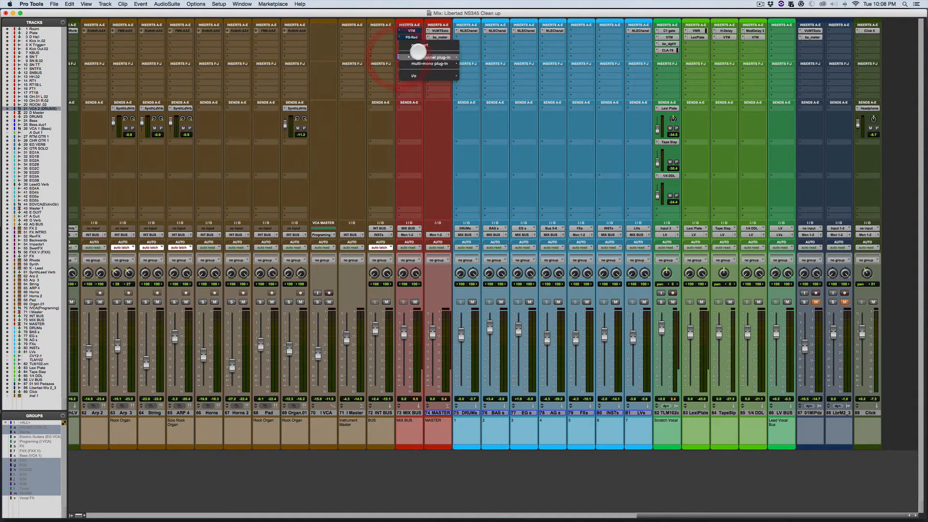
pyautogui.click(418, 46)
# Step: Insert the stereo L1 limiter in the freed MIX BUS insert slot and lower its out ceiling slightly
pyautogui.click(408, 57)
pyautogui.moveTo(420, 71)
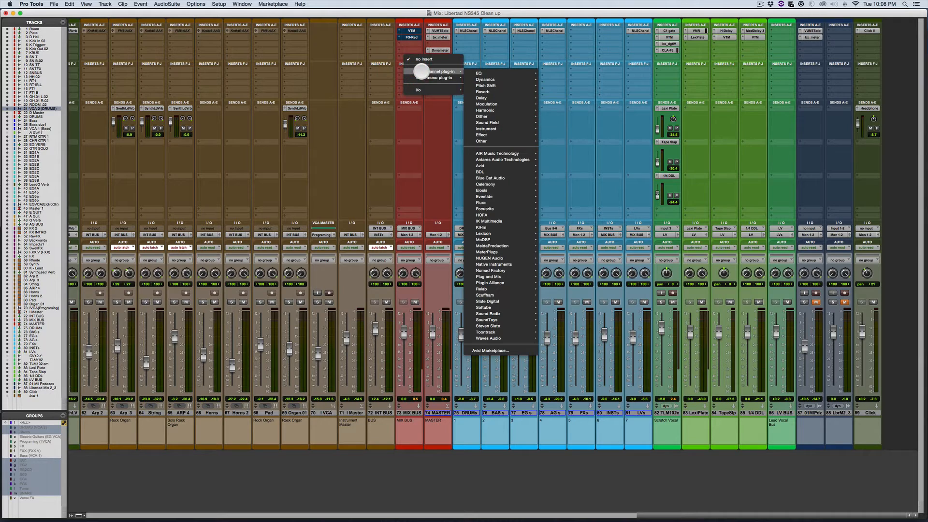
pyautogui.moveTo(480, 80)
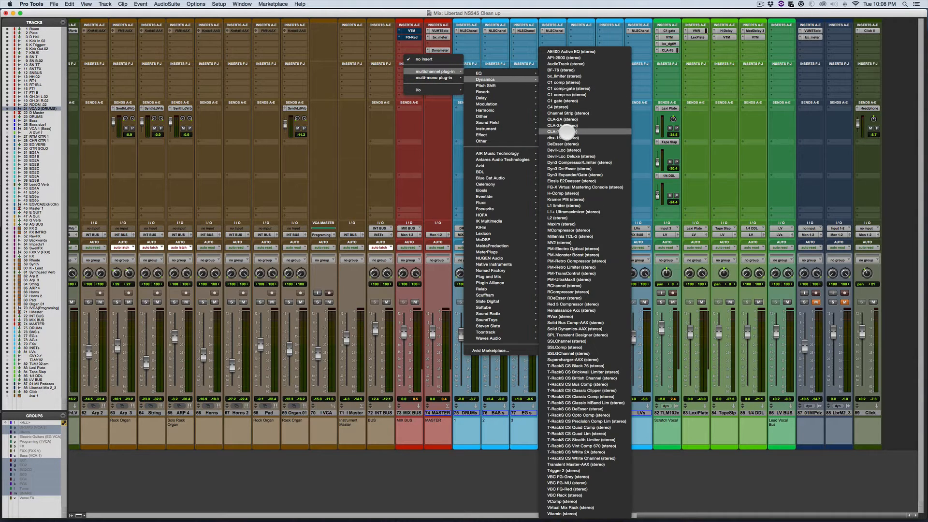
pyautogui.click(560, 205)
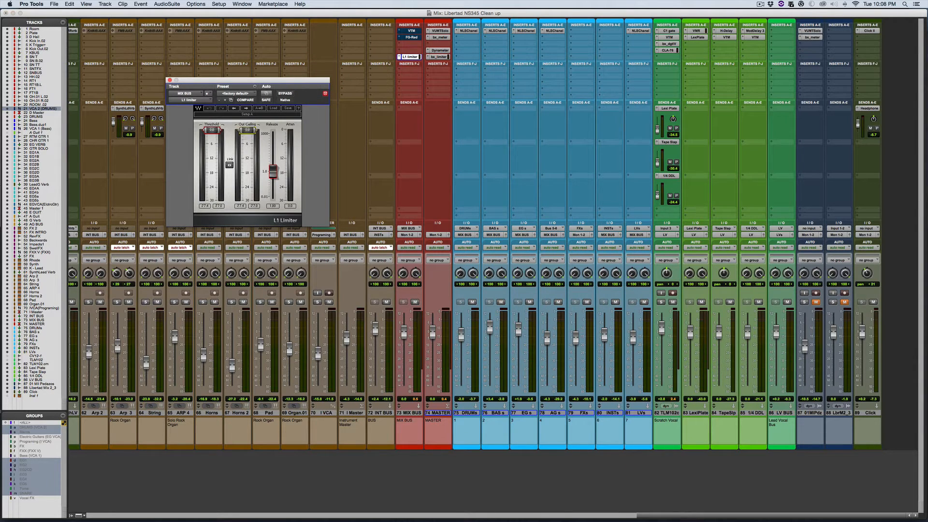
pyautogui.moveTo(244, 129); pyautogui.dragTo(245, 132)
# Step: While the mix plays, mute the Click track and lower the threshold of the MIX BUS track's L1 limiter
pyautogui.press('space')
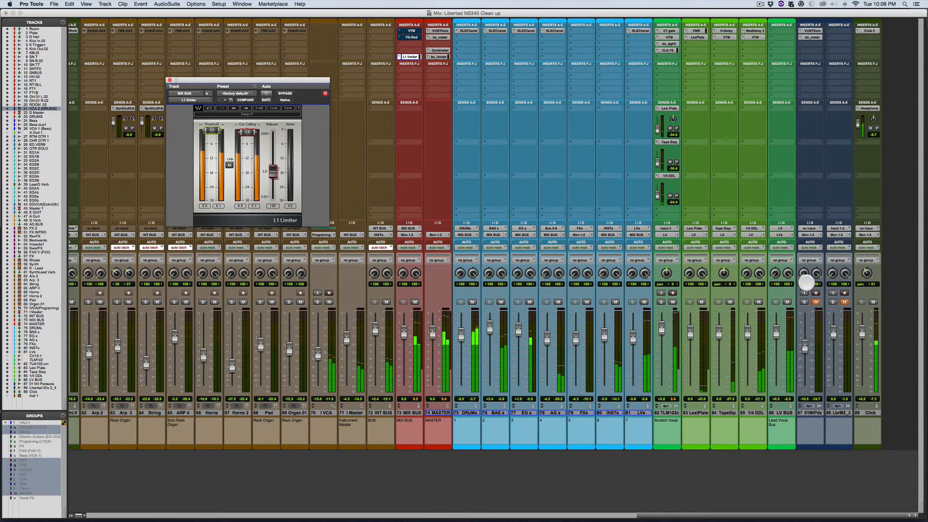
pyautogui.click(873, 301)
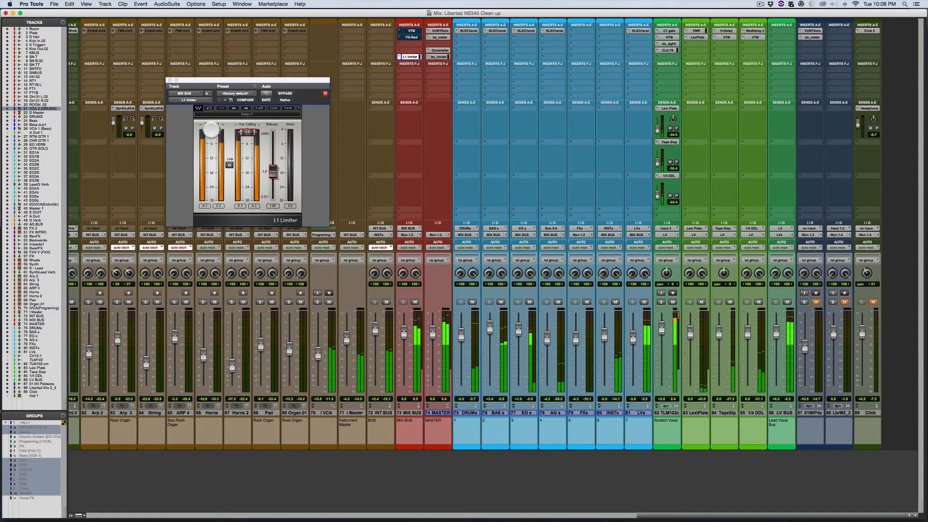
pyautogui.moveTo(210, 129); pyautogui.dragTo(211, 151)
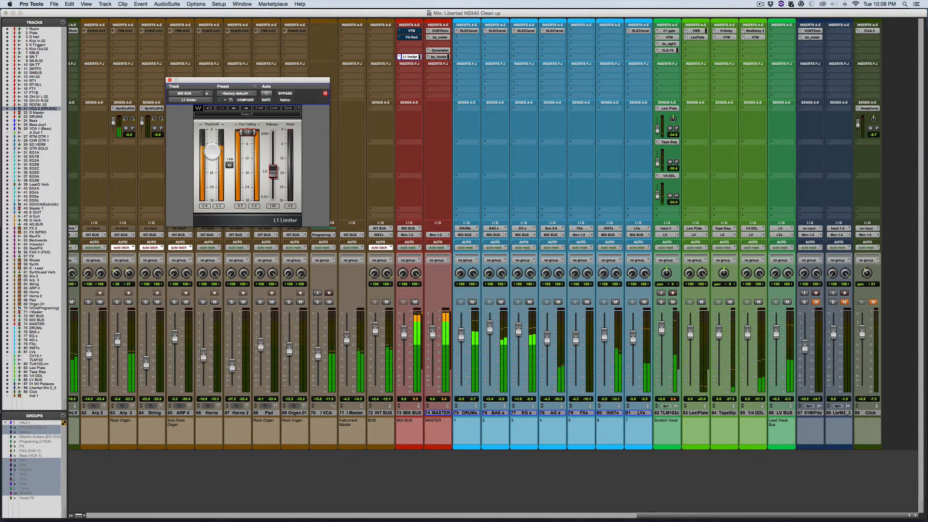
pyautogui.press('space')
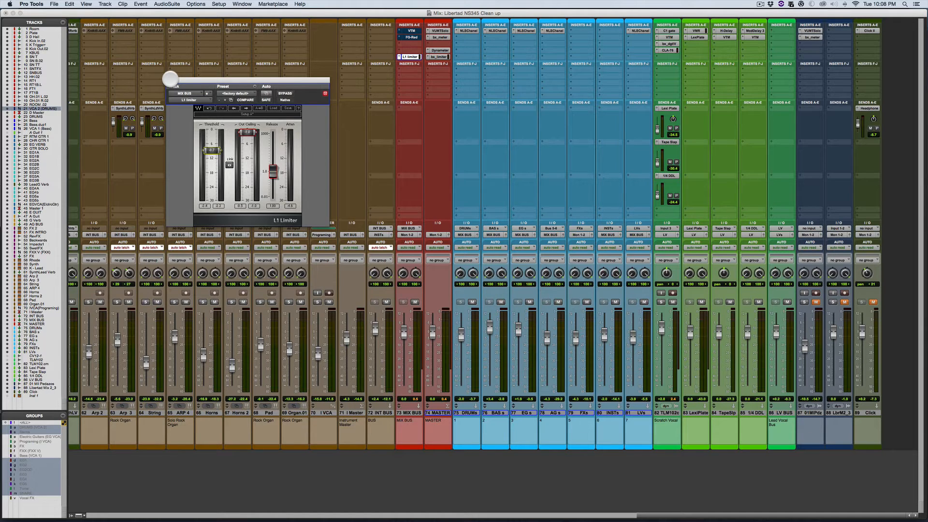
# Step: Reset the threshold of the MIX BUS track's L1 limiter and remove the limiter from the track
pyautogui.click(170, 78)
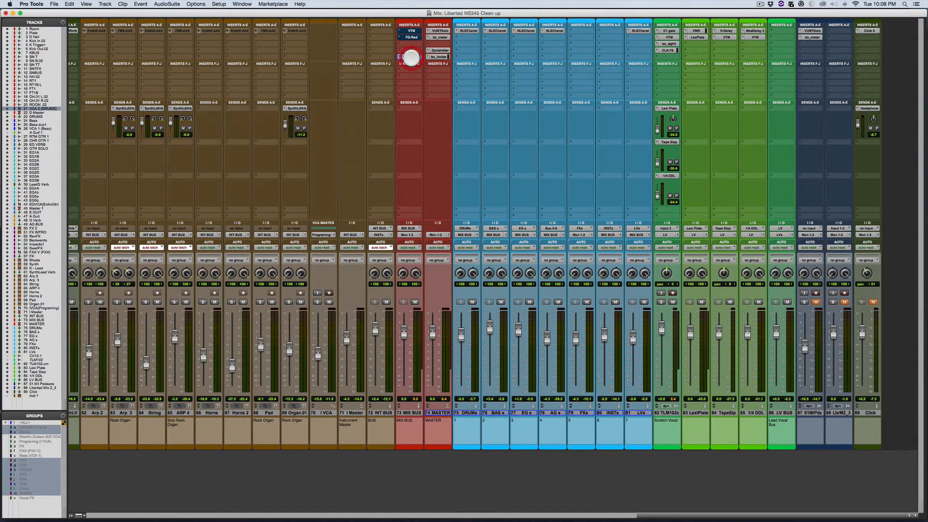
pyautogui.click(411, 57)
pyautogui.keyDown('alt'); pyautogui.click(211, 150); pyautogui.keyUp('alt')
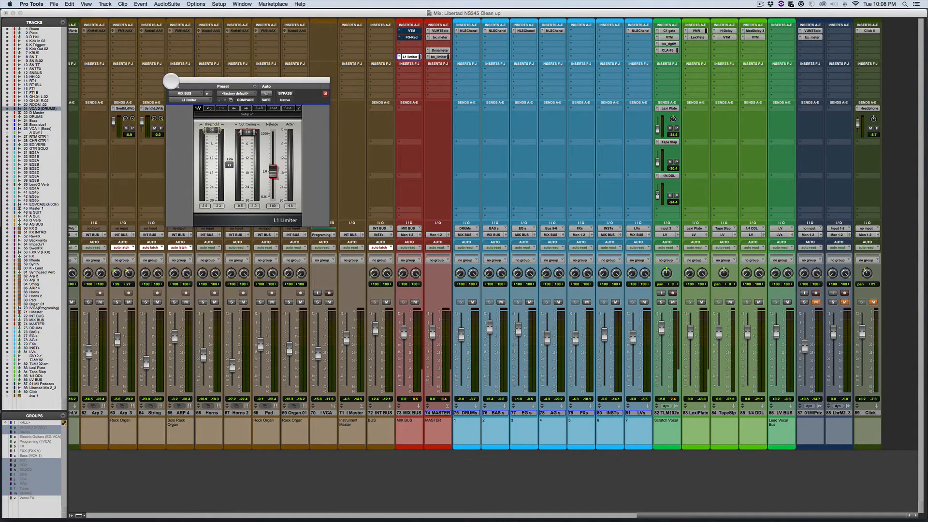
pyautogui.click(169, 80)
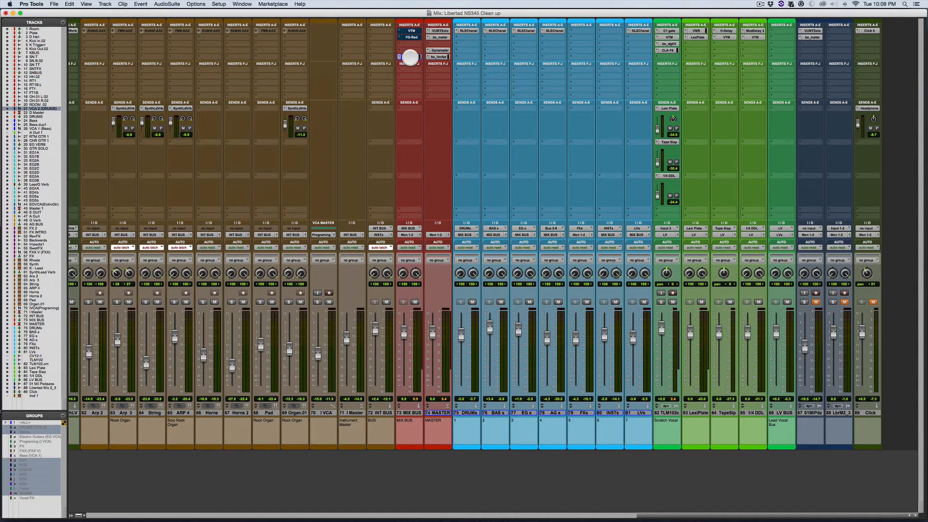
pyautogui.click(398, 57)
pyautogui.click(411, 47)
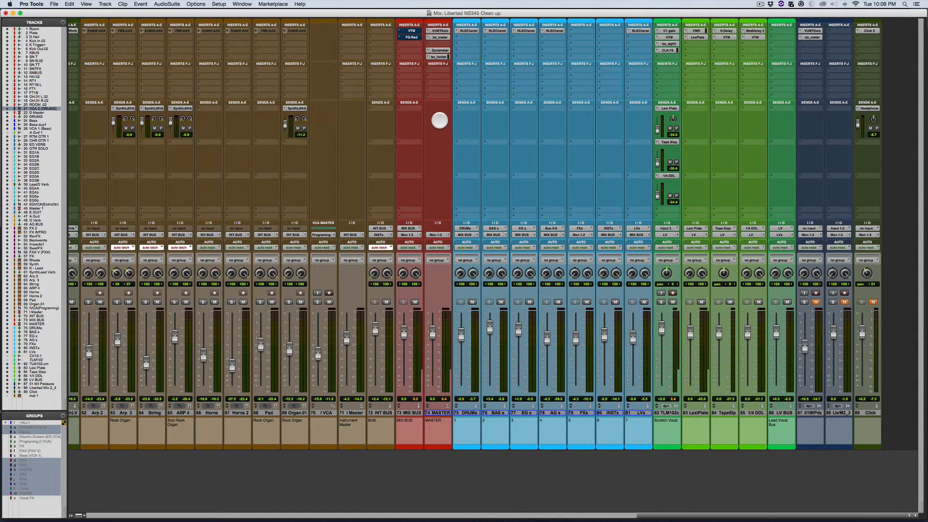
# Step: Show the MASTER track's VUMTSolo meter and play a passage of the mix to check its level
pyautogui.click(442, 31)
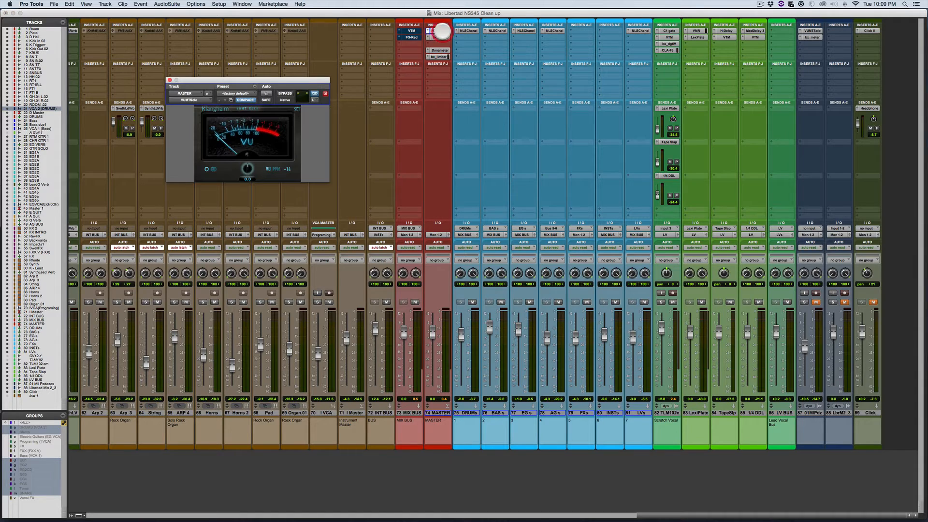
pyautogui.moveTo(306, 77); pyautogui.dragTo(320, 78)
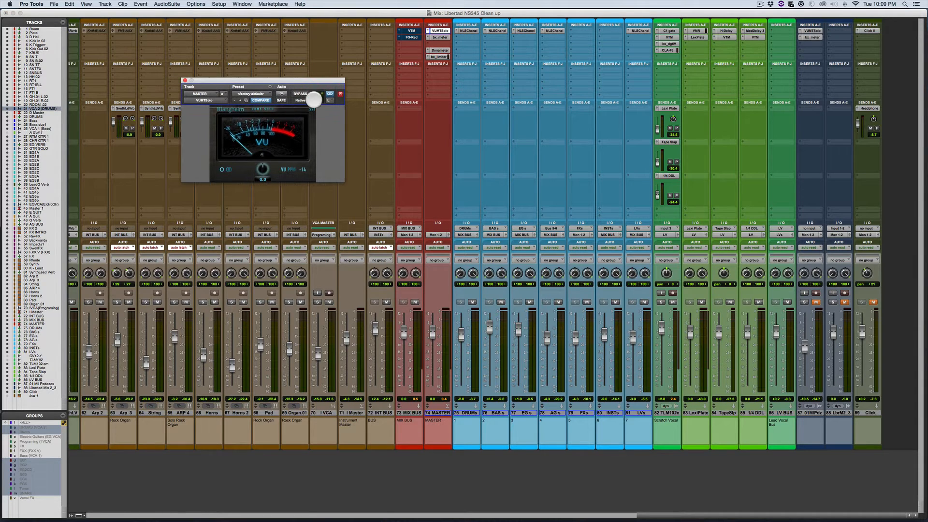
pyautogui.press('space')
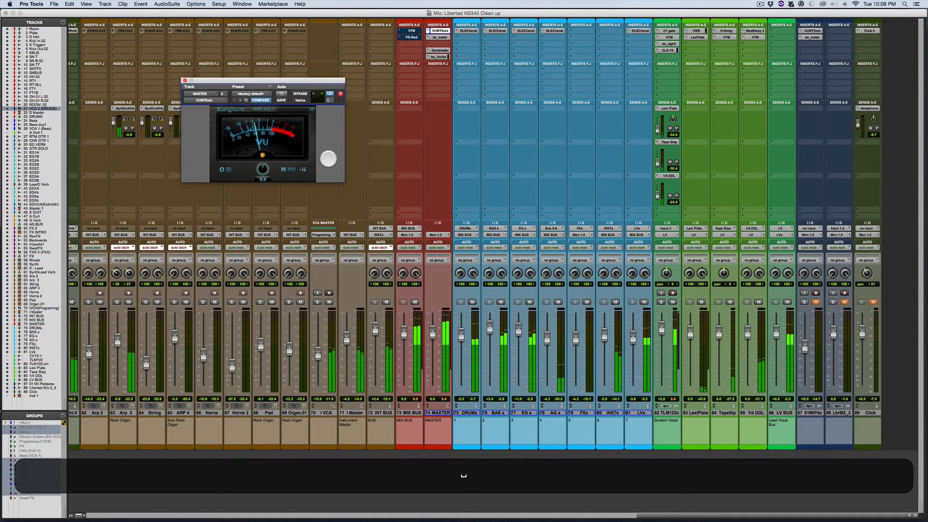
pyautogui.press('space')
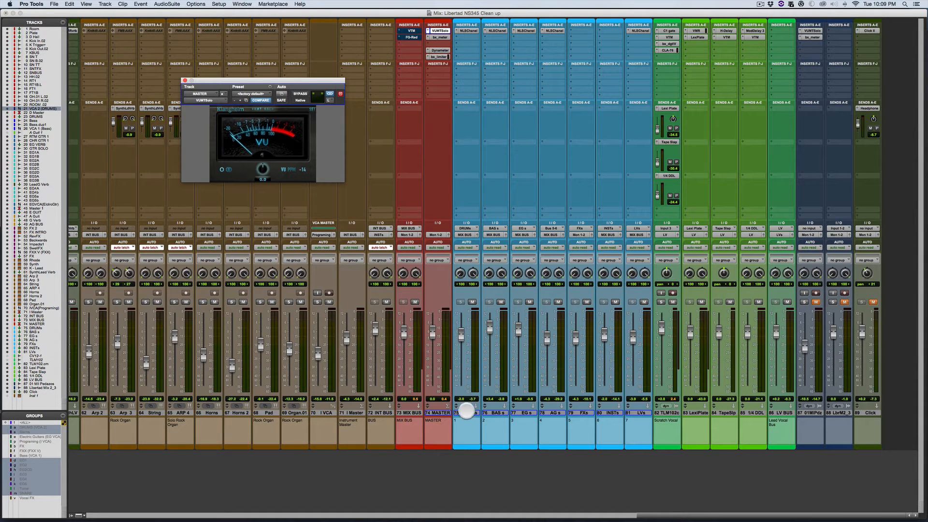
# Step: Insert the stereo L1 limiter in the first F-J insert slot of all submix tracks from DRUMs through LVs
pyautogui.click(468, 414)
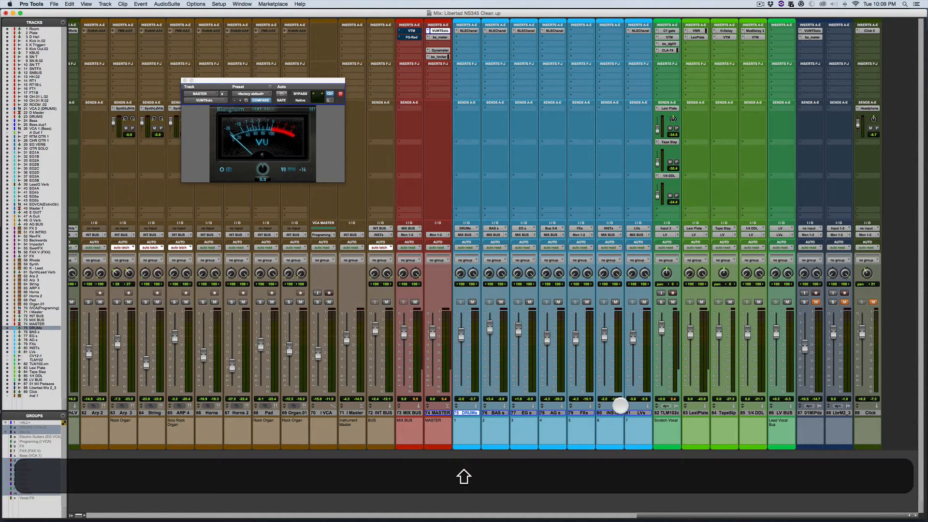
pyautogui.keyDown('shift'); pyautogui.click(636, 414); pyautogui.keyUp('shift')
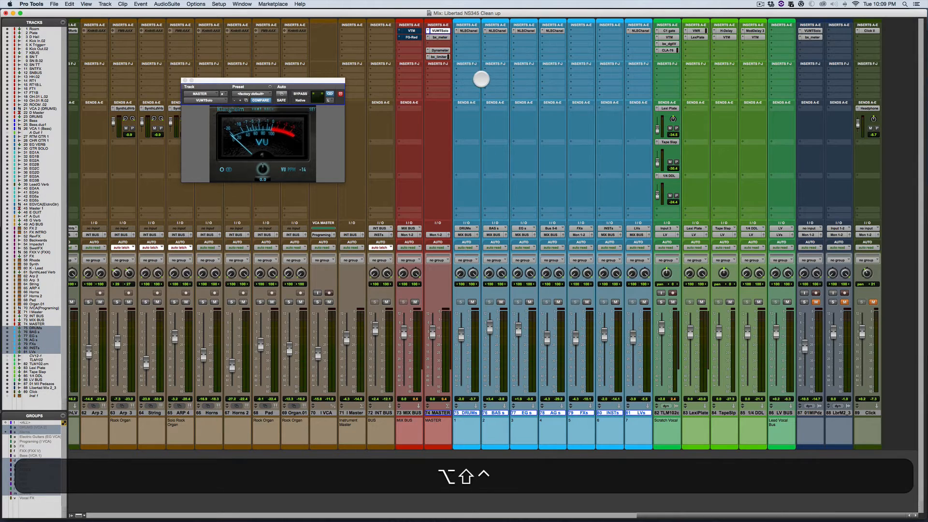
pyautogui.keyDown('ctrl'); pyautogui.keyDown('alt'); pyautogui.keyDown('shift'); pyautogui.click(471, 70); pyautogui.keyUp('shift'); pyautogui.keyUp('alt'); pyautogui.keyUp('ctrl')
pyautogui.moveTo(493, 84)
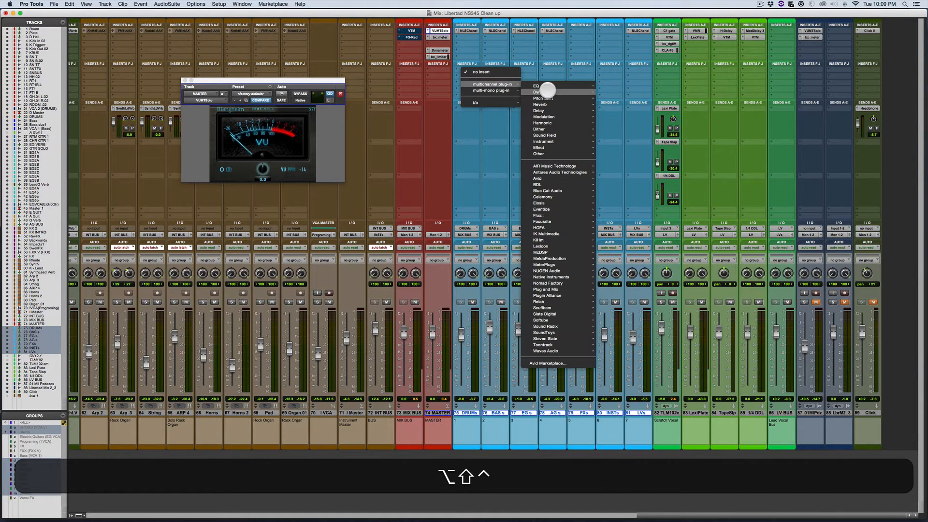
pyautogui.moveTo(543, 92)
pyautogui.keyDown('ctrl'); pyautogui.keyDown('alt'); pyautogui.keyDown('shift'); pyautogui.click(632, 207); pyautogui.keyUp('shift'); pyautogui.keyUp('alt'); pyautogui.keyUp('ctrl')
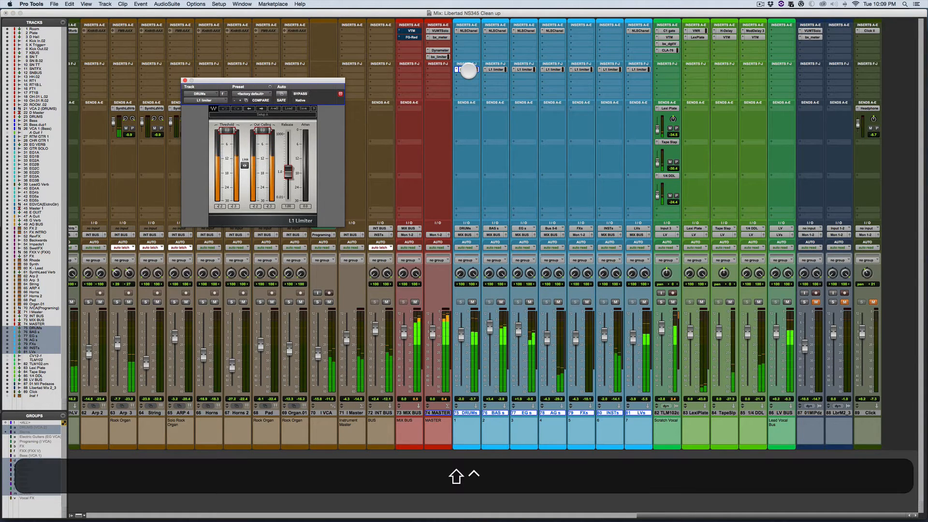
# Step: Keep the MASTER track's VUMTSolo meter and the DRUMs track's L1 limiter open together, with the limiter placed below the meter
pyautogui.keyDown('ctrl'); pyautogui.keyDown('alt'); pyautogui.keyDown('shift'); pyautogui.click(468, 71); pyautogui.keyUp('shift'); pyautogui.keyUp('alt'); pyautogui.keyUp('ctrl')
pyautogui.keyDown('ctrl'); pyautogui.keyDown('alt'); pyautogui.keyDown('shift'); pyautogui.click(468, 72); pyautogui.keyUp('shift'); pyautogui.keyUp('alt'); pyautogui.keyUp('ctrl')
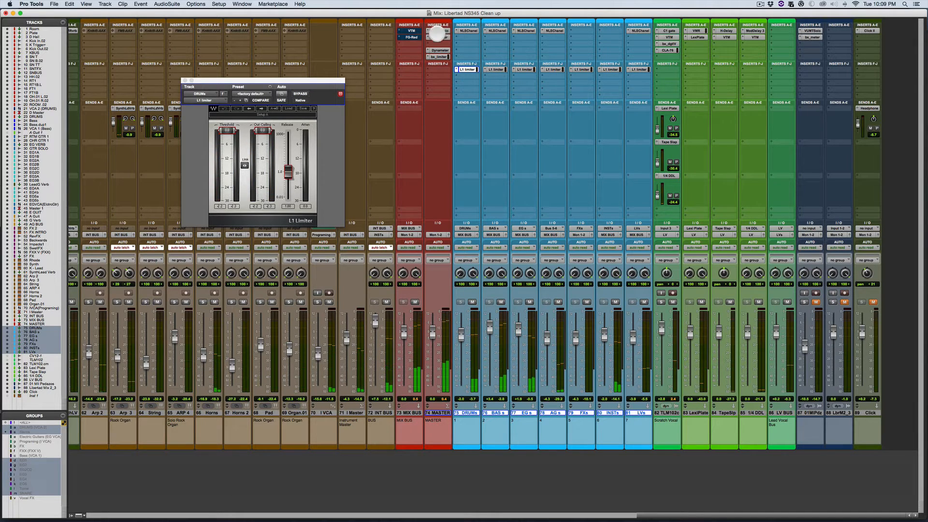
pyautogui.click(438, 31)
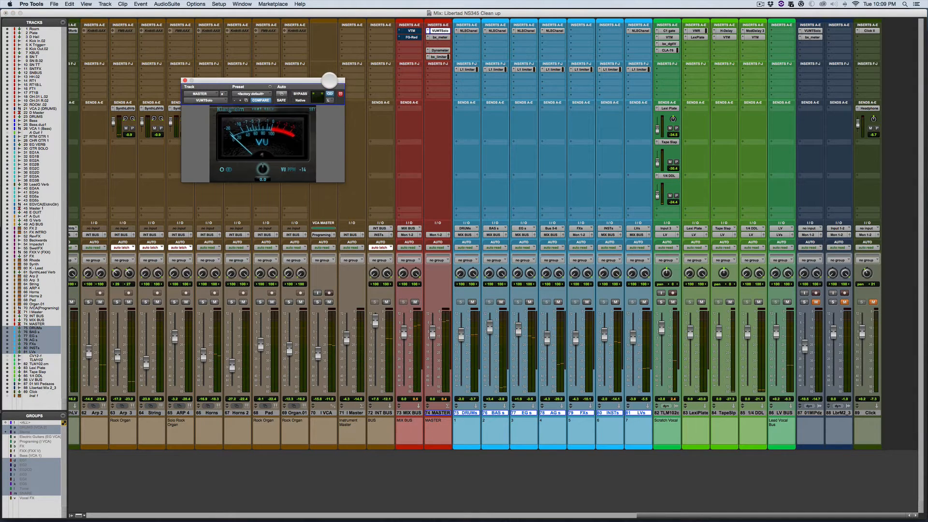
pyautogui.moveTo(329, 81); pyautogui.dragTo(301, 43)
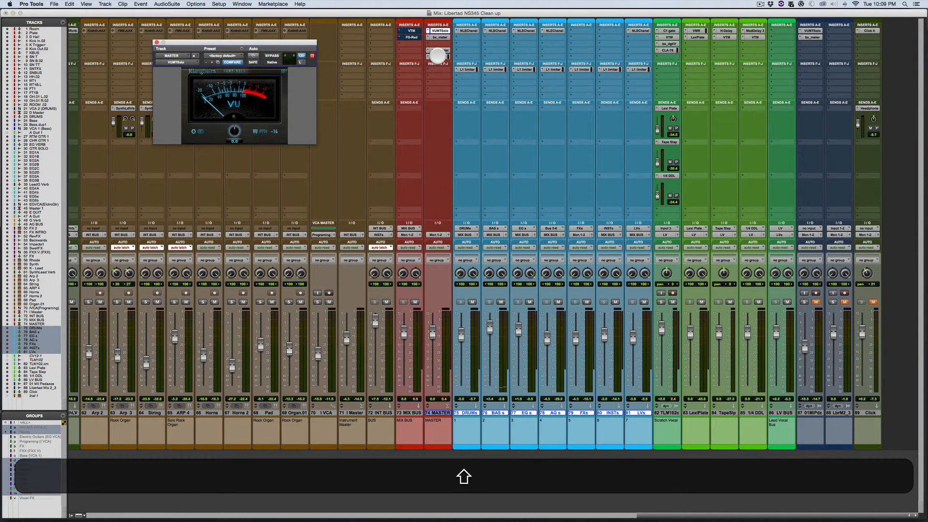
pyautogui.keyDown('shift'); pyautogui.click(466, 69); pyautogui.keyUp('shift')
pyautogui.moveTo(149, 10); pyautogui.dragTo(432, 103)
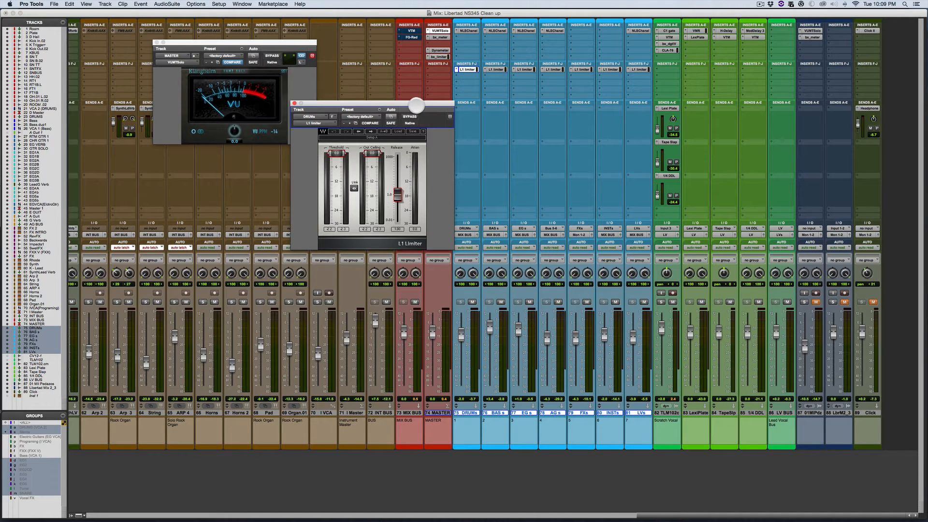
pyautogui.moveTo(416, 104); pyautogui.dragTo(409, 117)
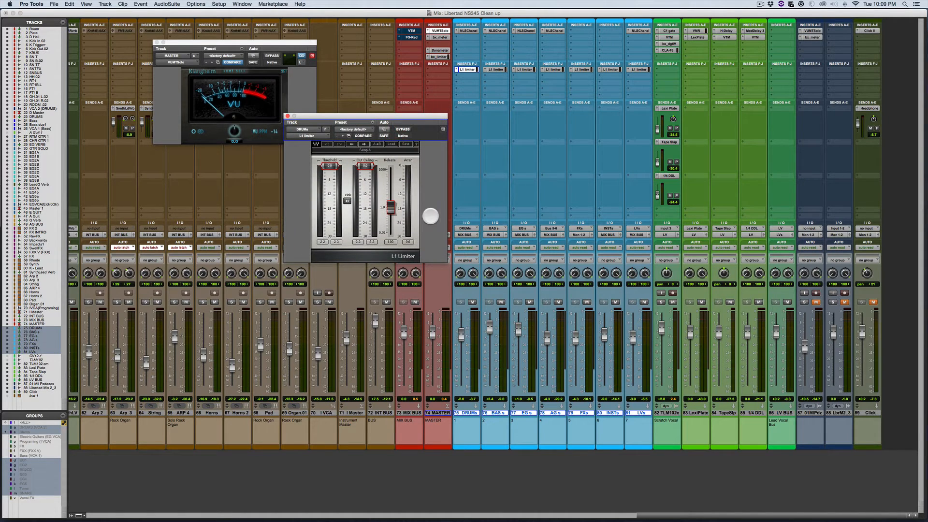
# Step: Play the mix and slightly lower the out ceiling of the DRUMs track's L1 limiter
pyautogui.press('space')
pyautogui.press('space')
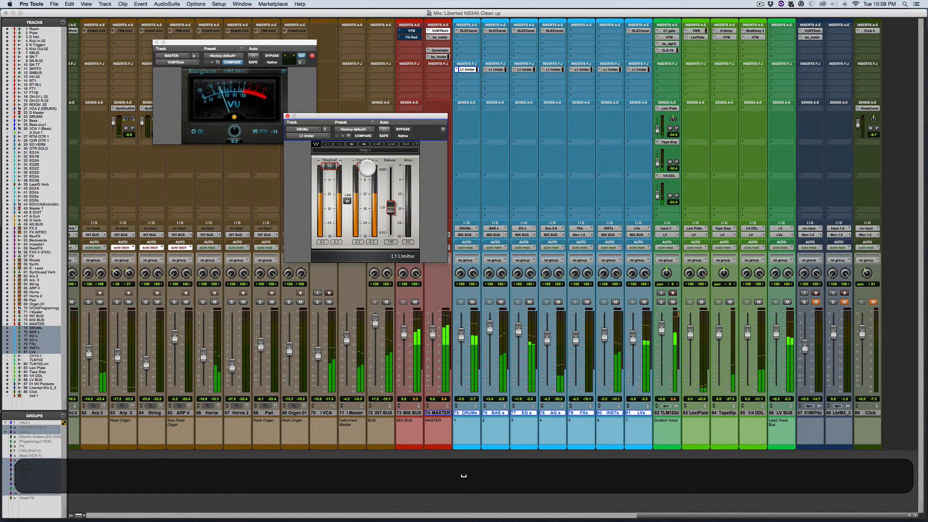
pyautogui.click(366, 166)
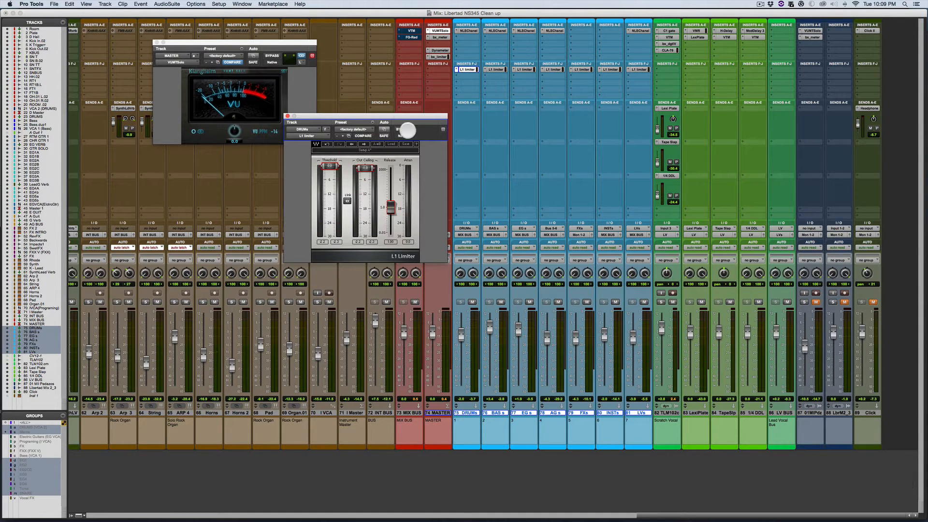
# Step: Remove the VTM and FG-Red inserts from the MIX BUS track and move the L1 limiter window slightly upward
pyautogui.click(398, 29)
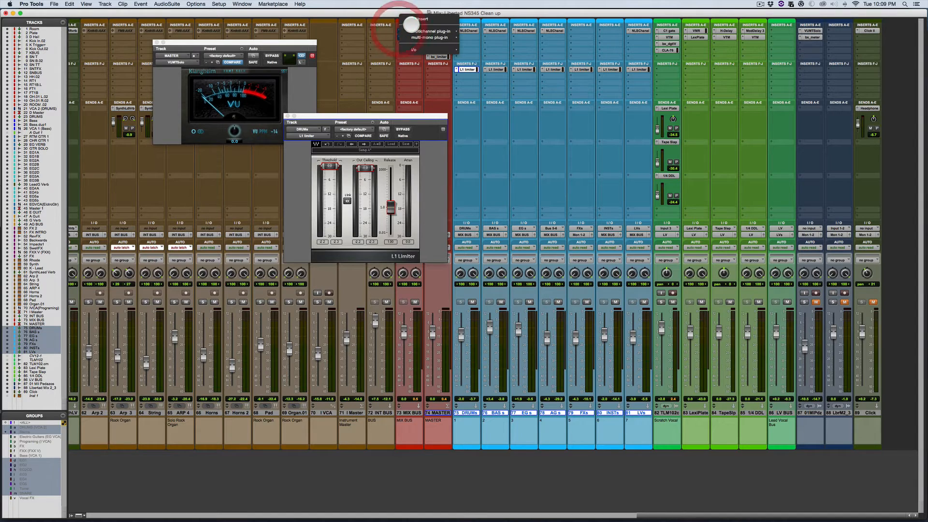
pyautogui.click(408, 21)
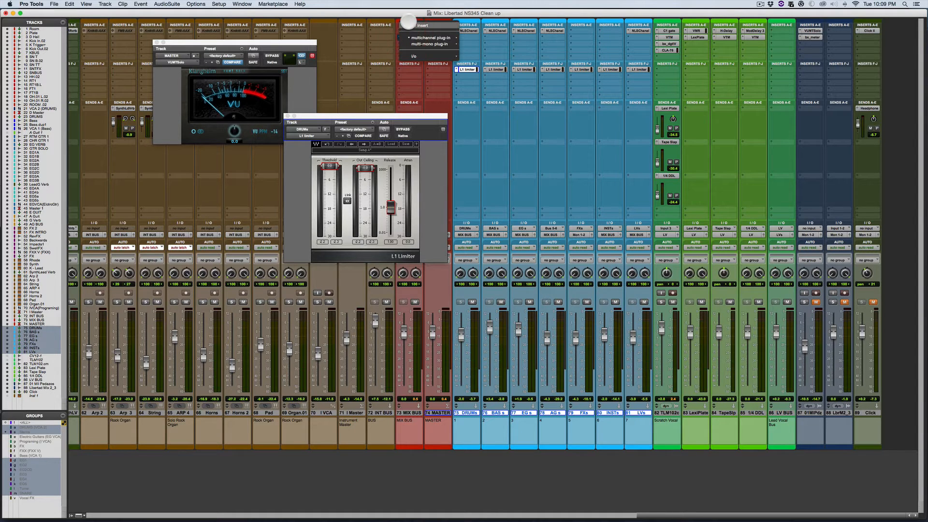
pyautogui.click(407, 24)
pyautogui.moveTo(409, 116); pyautogui.dragTo(407, 97)
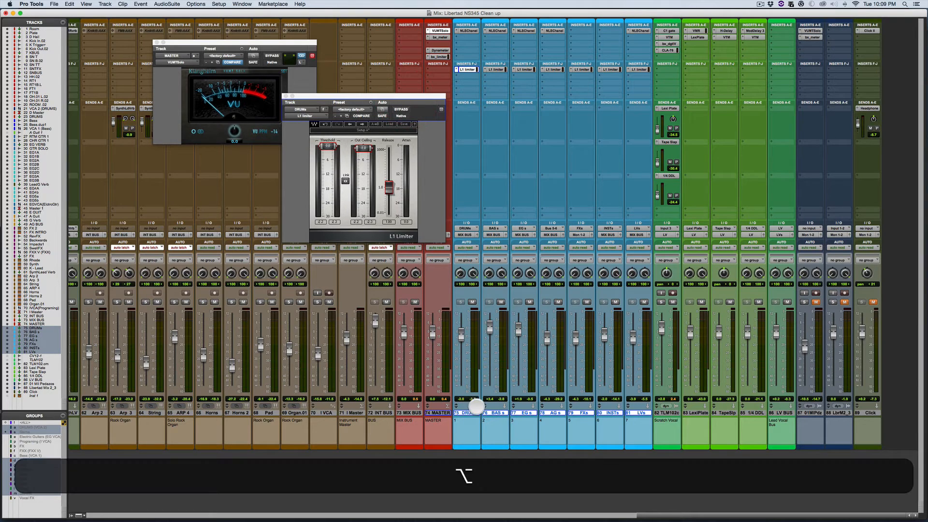
# Step: Deselect the submix tracks and lower the threshold of the DRUMs track's L1 limiter while the mix plays
pyautogui.keyDown('alt'); pyautogui.click(475, 413); pyautogui.keyUp('alt')
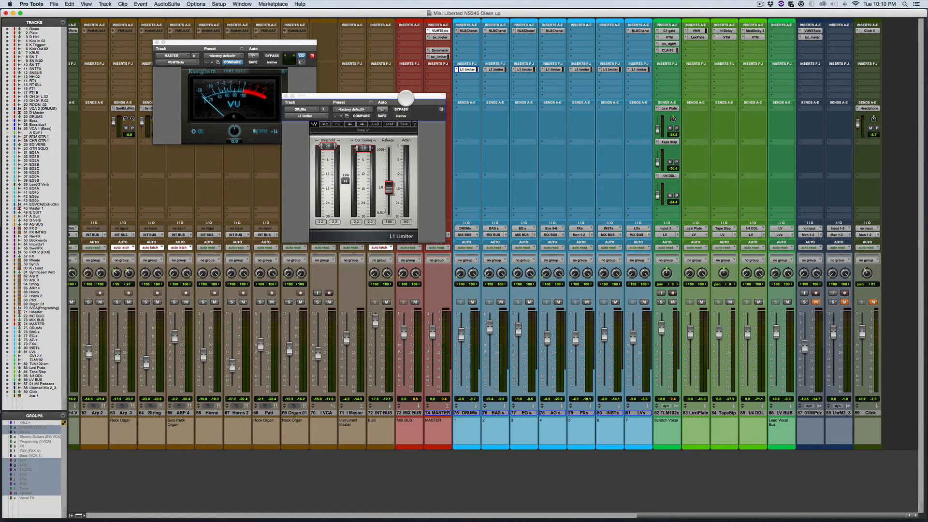
pyautogui.press('space')
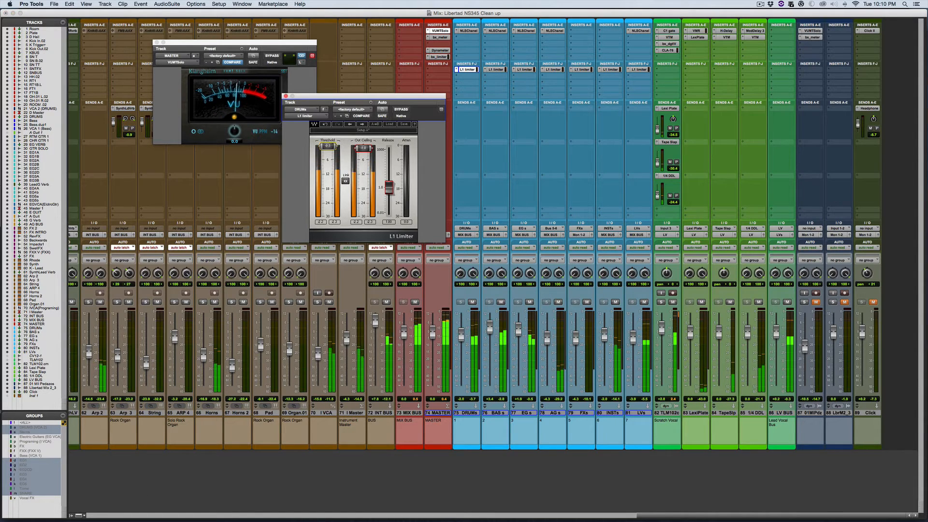
pyautogui.moveTo(328, 146); pyautogui.dragTo(328, 156)
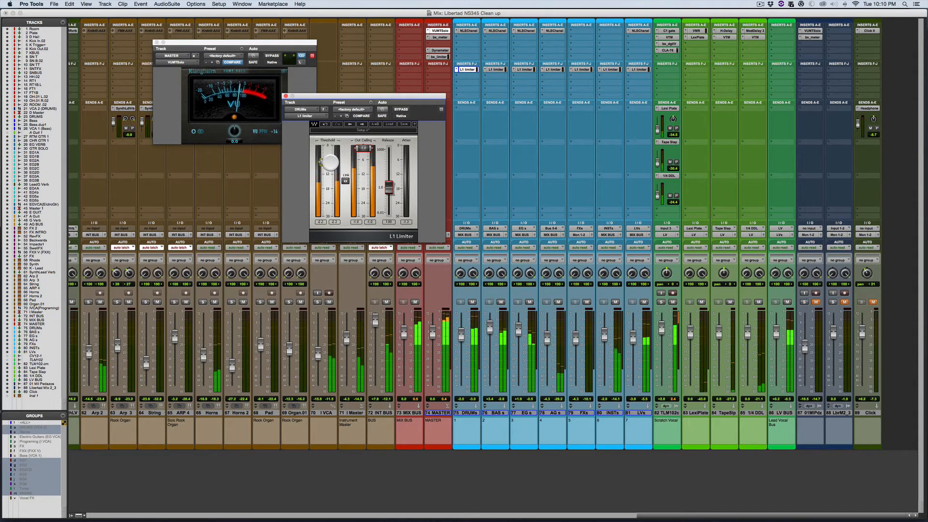
# Step: Bypass and re-enable the DRUMs track's L1 limiter during playback, and try a higher DRUMs fader level before undoing the volume change
pyautogui.click(406, 110)
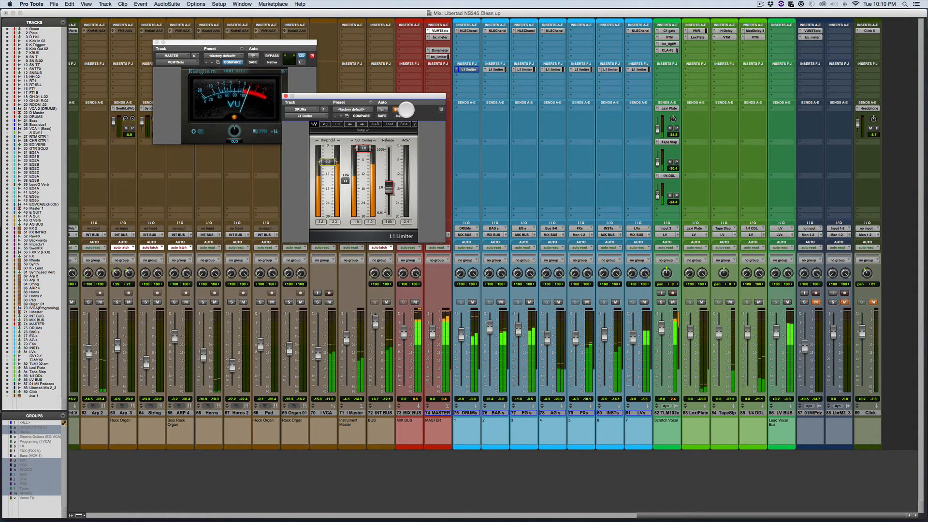
pyautogui.click(406, 110)
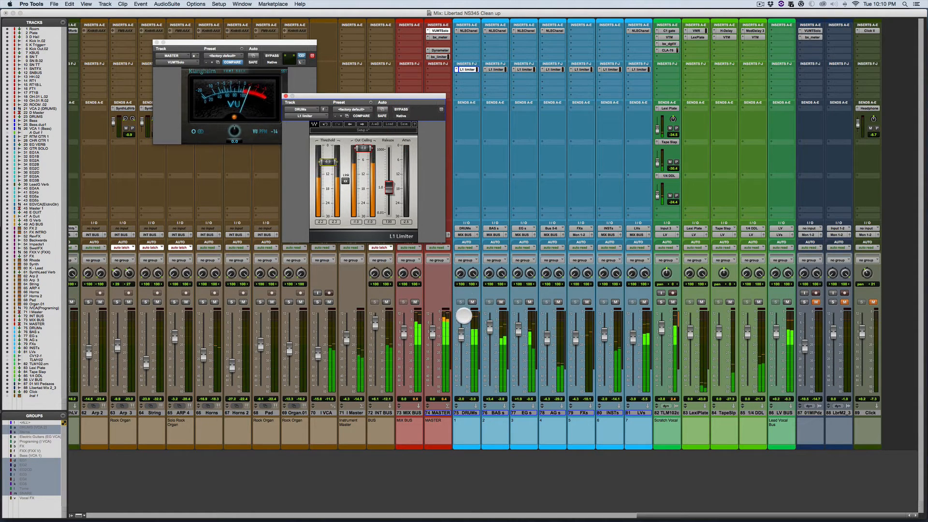
pyautogui.click(460, 330)
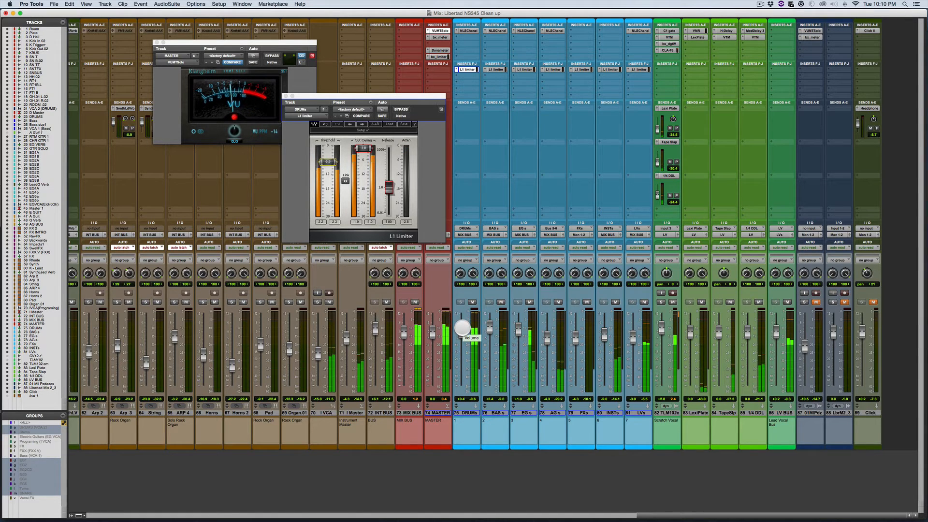
pyautogui.press('super+z')
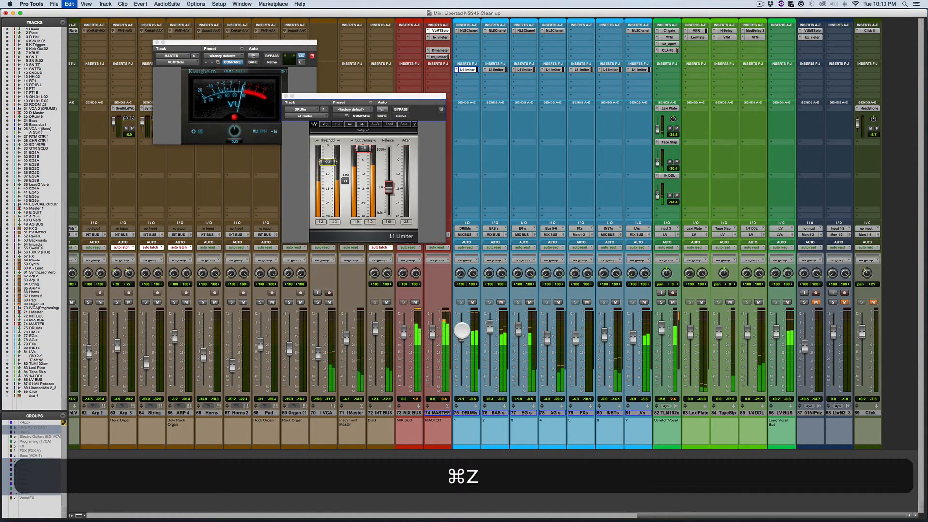
pyautogui.press('super+z')
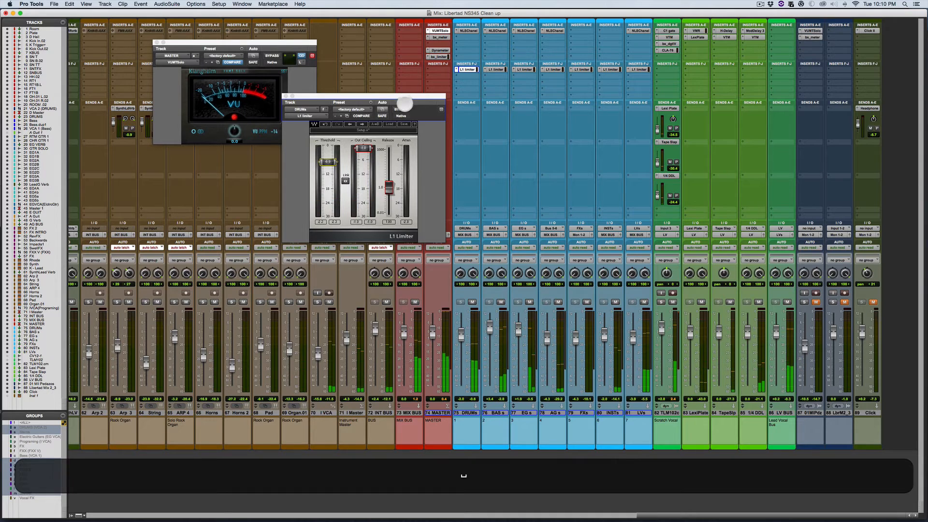
# Step: Move the L1 limiter window closer to the VU meter and compare the mix with the DRUMs limiter active and bypassed
pyautogui.moveTo(406, 99); pyautogui.dragTo(397, 91)
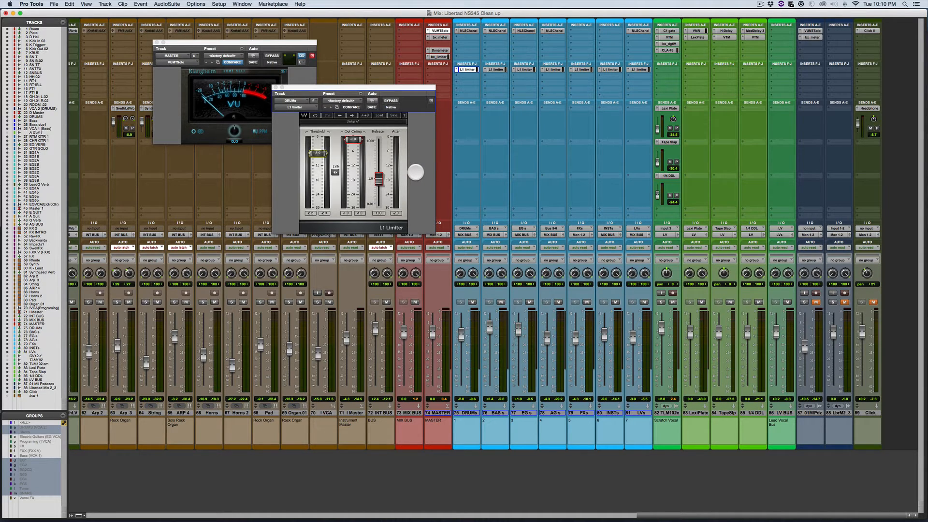
pyautogui.press('space')
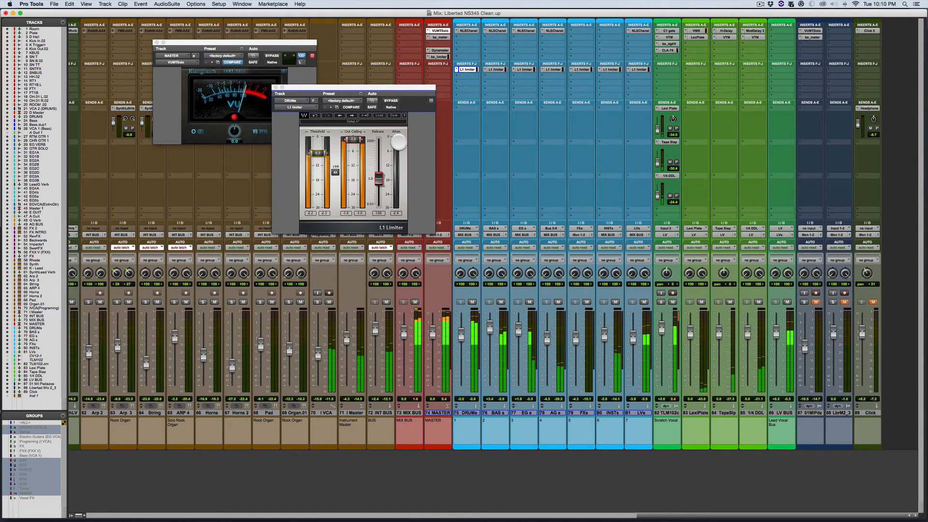
pyautogui.press('space')
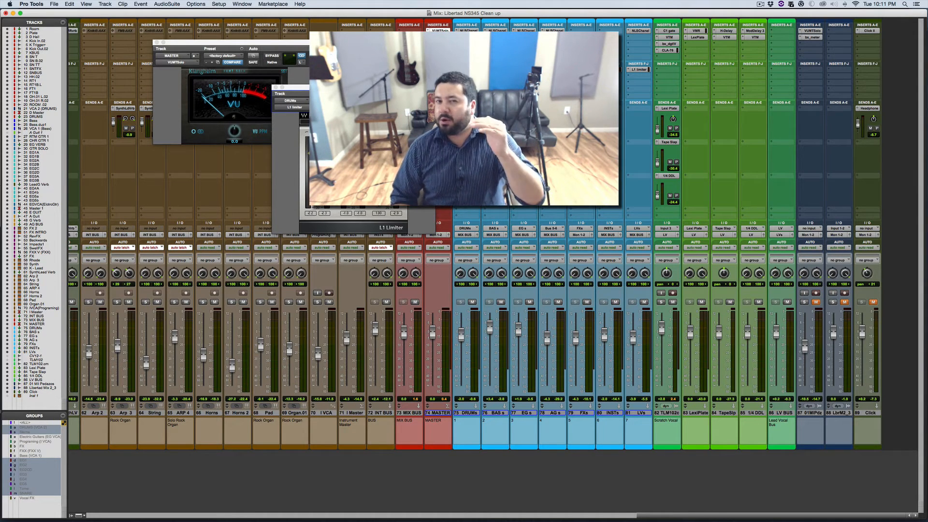
pyautogui.press('space')
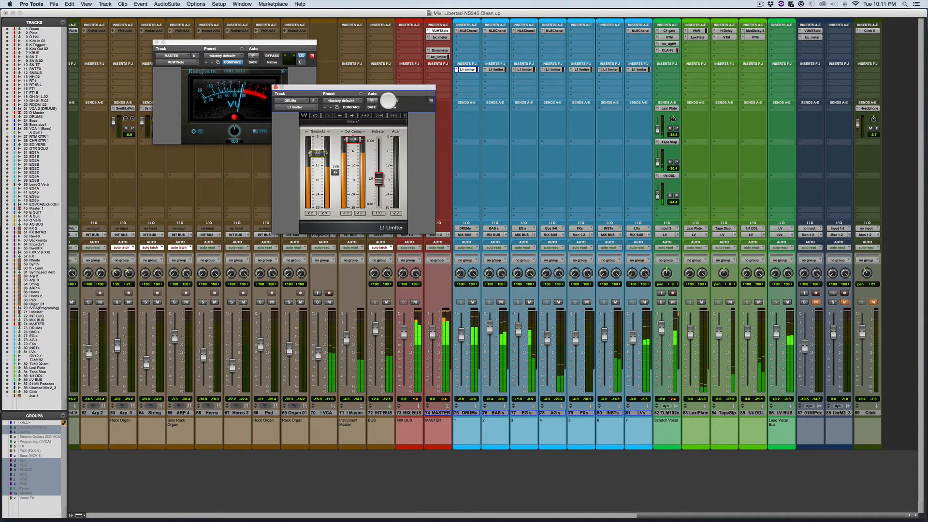
pyautogui.click(388, 101)
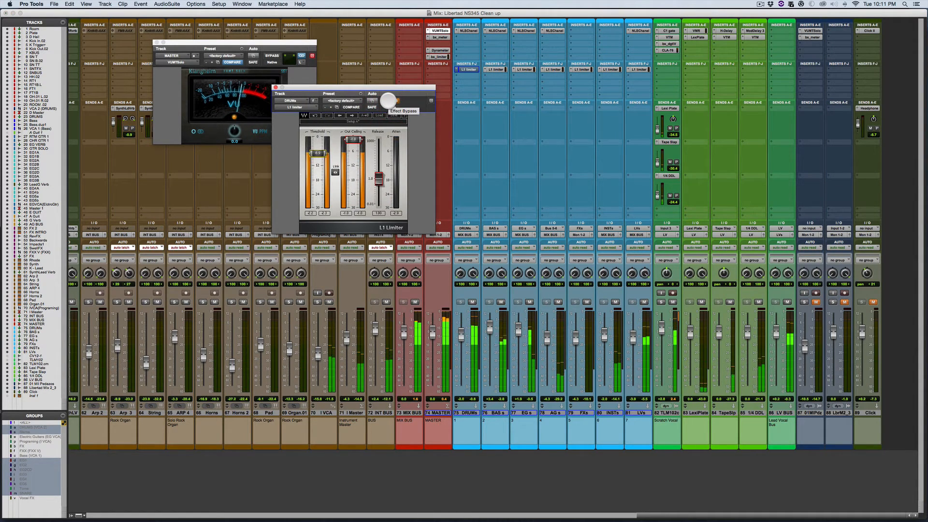
pyautogui.click(388, 99)
pyautogui.press('space')
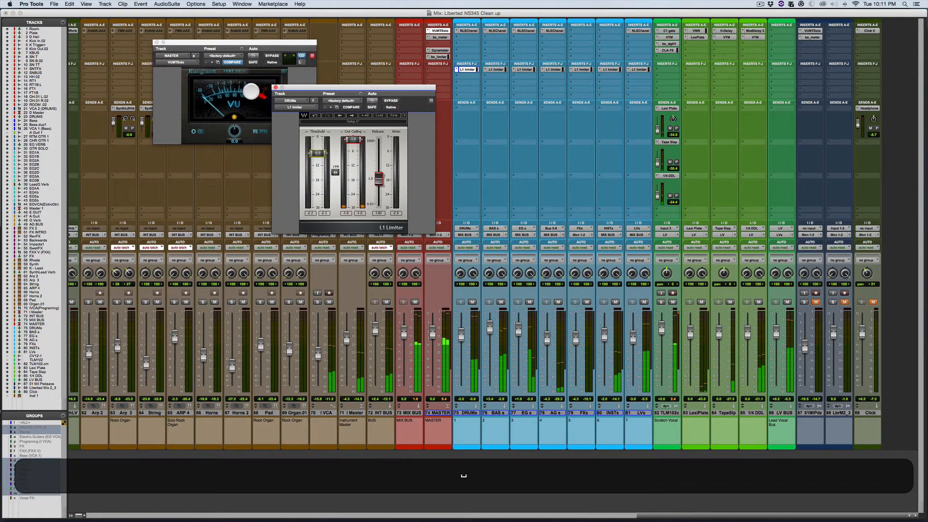
# Step: Reposition the DRUMs limiter window clear of the VU dial and play a short passage of the mix
pyautogui.moveTo(300, 85); pyautogui.dragTo(320, 73)
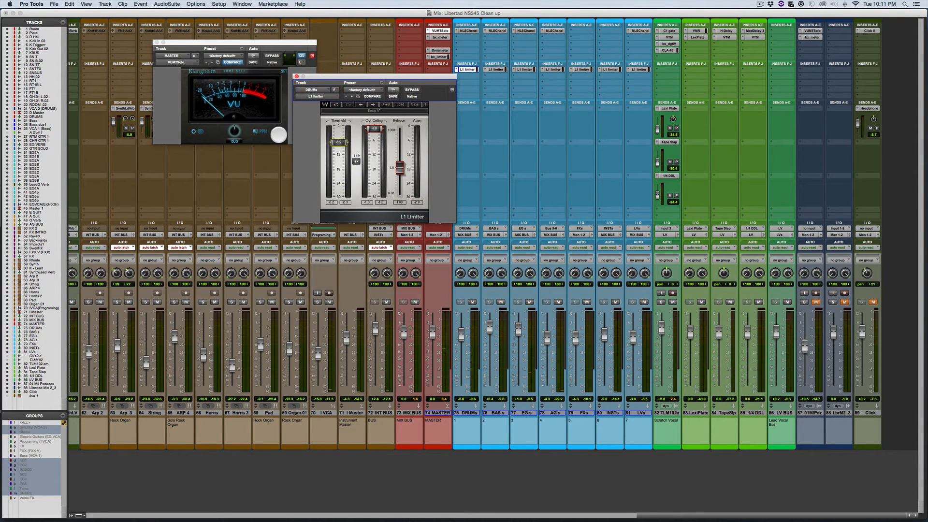
pyautogui.press('space')
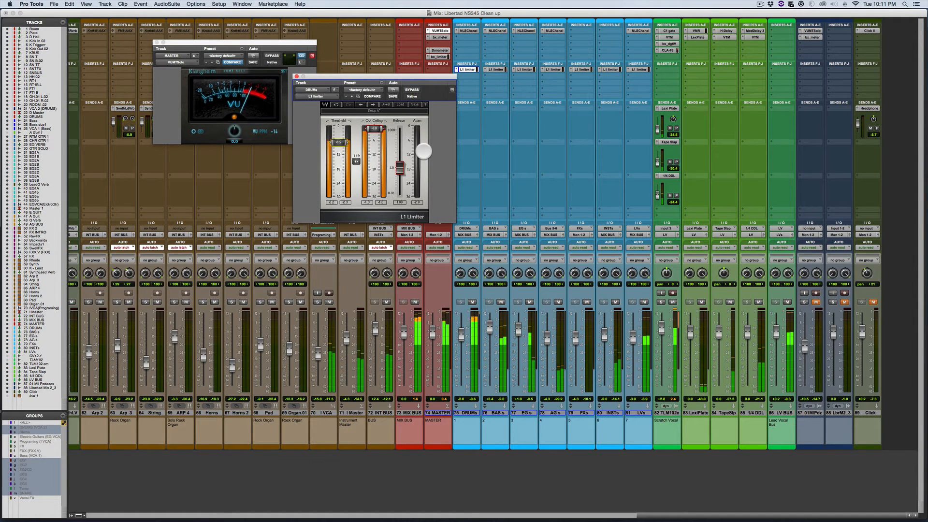
pyautogui.press('space')
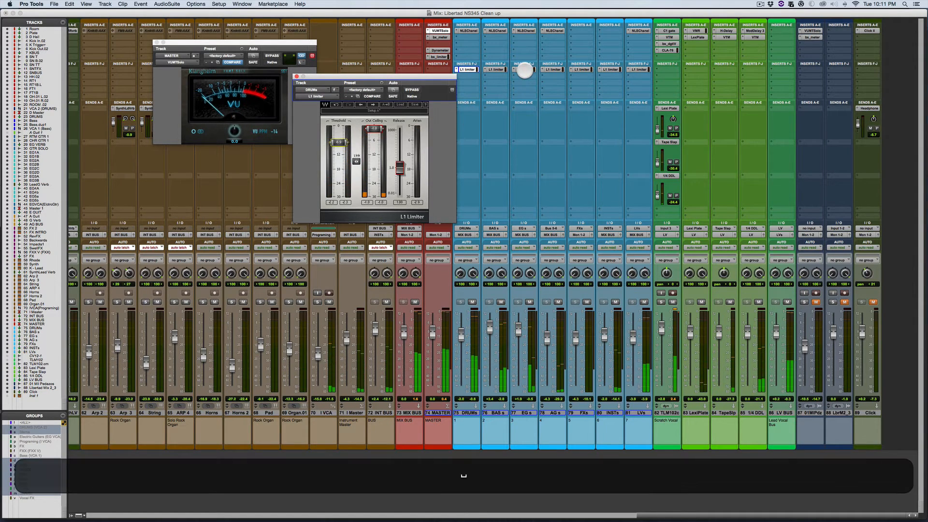
# Step: Replace the DRUMs limiter window with the EG s track's L1 limiter and keep it open beside the MASTER track's VUMTSolo meter
pyautogui.click(524, 69)
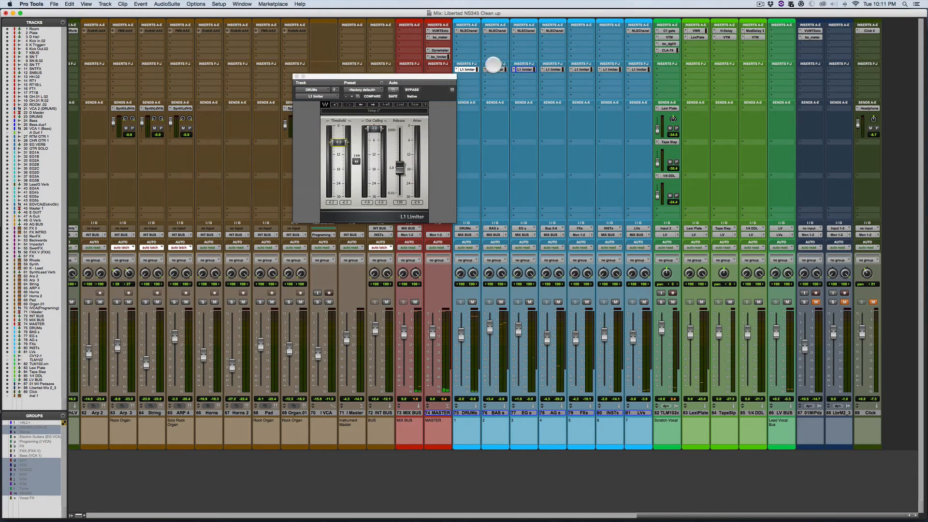
pyautogui.keyDown('shift'); pyautogui.click(526, 70); pyautogui.keyUp('shift')
pyautogui.keyDown('shift'); pyautogui.click(524, 69); pyautogui.keyUp('shift')
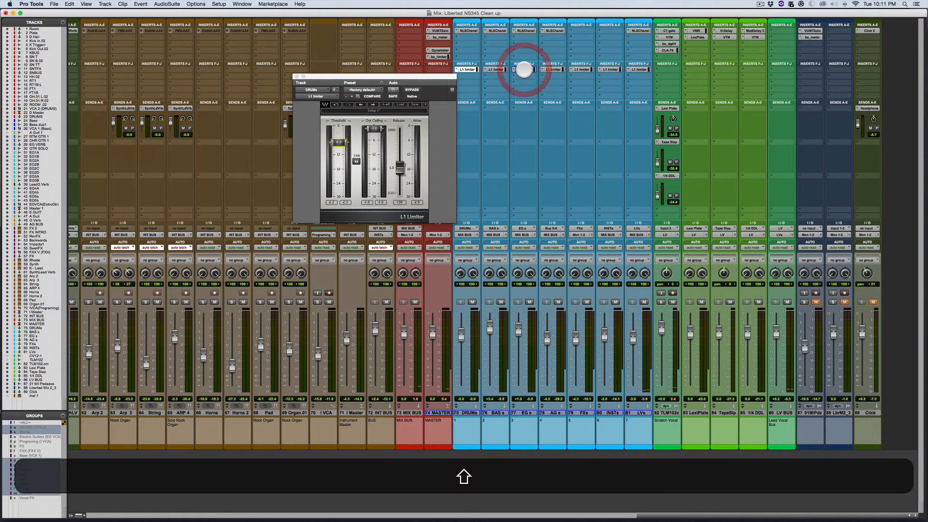
pyautogui.moveTo(154, 14); pyautogui.dragTo(638, 115)
pyautogui.click(293, 76)
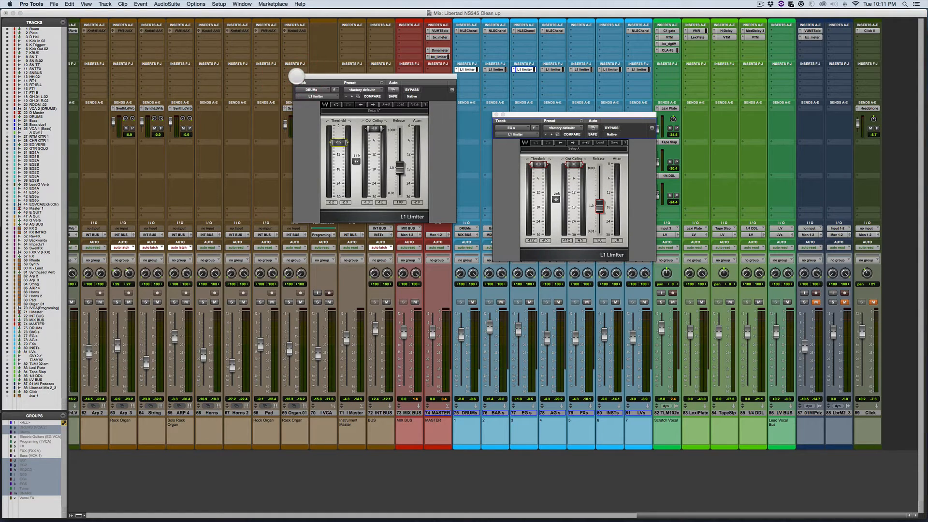
pyautogui.click(295, 76)
pyautogui.click(439, 30)
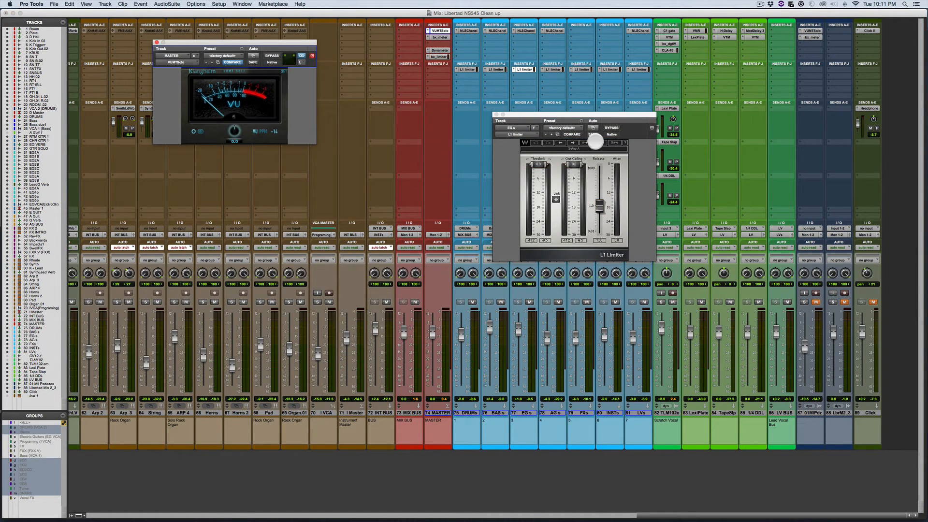
pyautogui.moveTo(632, 117); pyautogui.dragTo(453, 125)
# Step: Lower the threshold of the EG s track's L1 limiter during playback and compare the mix with the limiter bypassed and active
pyautogui.press('space')
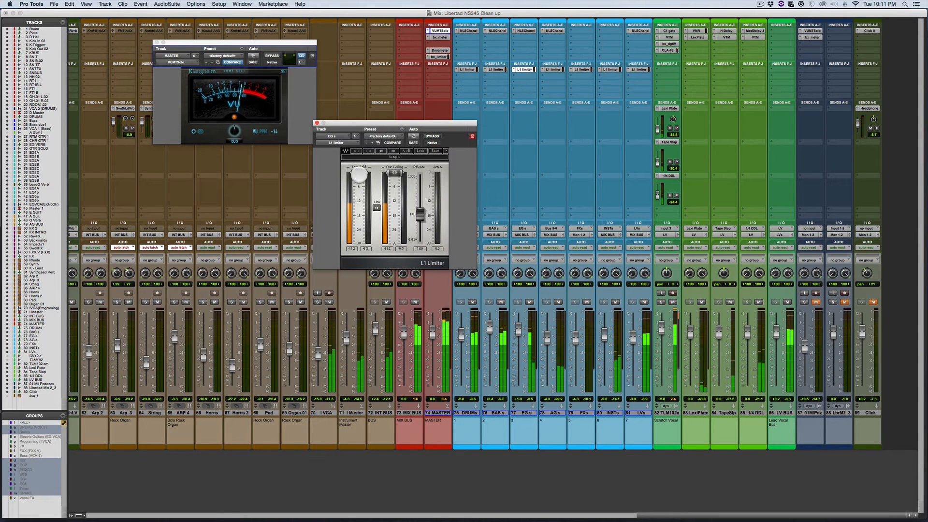
pyautogui.moveTo(358, 172); pyautogui.dragTo(359, 182)
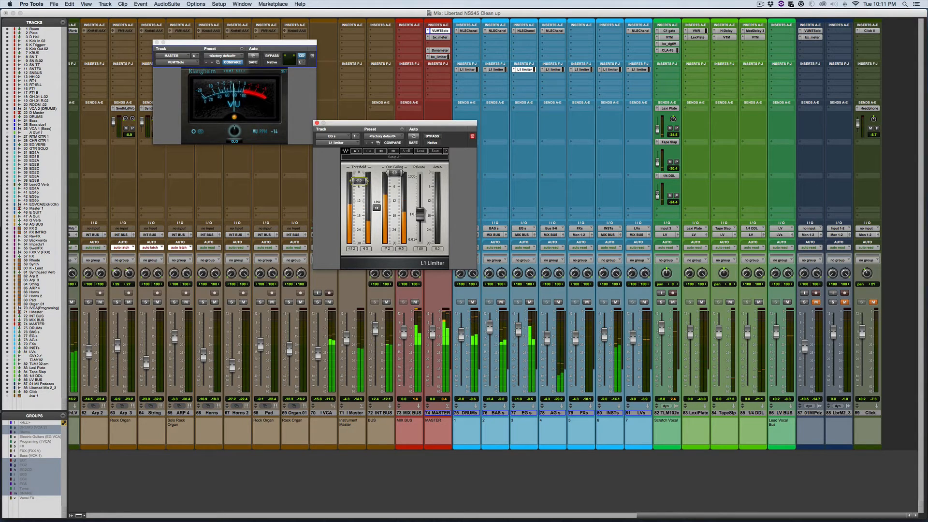
pyautogui.click(427, 134)
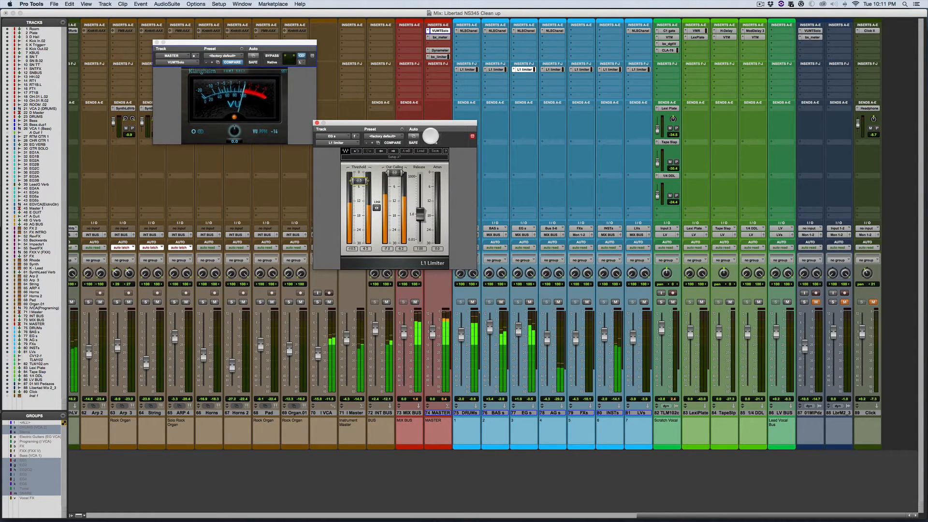
pyautogui.click(431, 136)
pyautogui.click(430, 136)
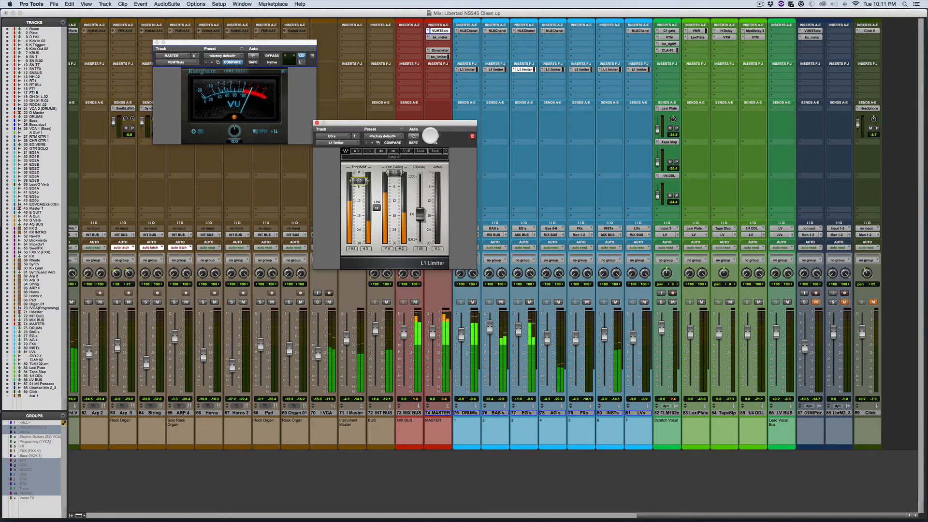
pyautogui.press('space')
pyautogui.click(282, 114)
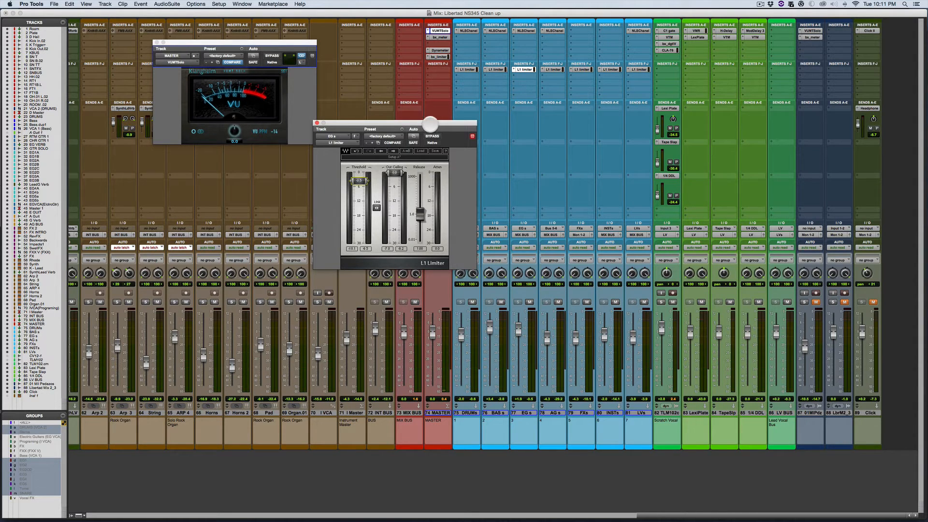
# Step: Lower the EG s limiter's threshold further to about -6.2 dB, and audition the mix with the limiter bypassed and active
pyautogui.moveTo(430, 125); pyautogui.dragTo(431, 121)
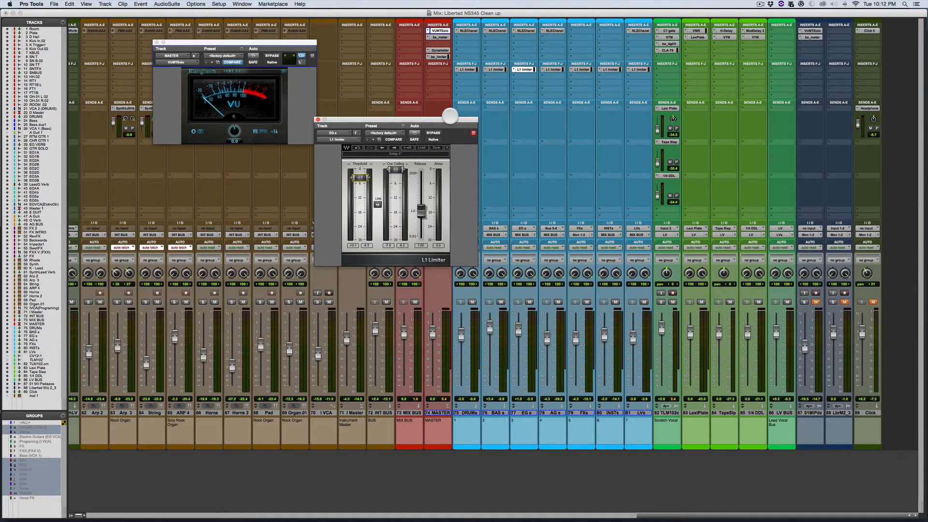
pyautogui.press('space')
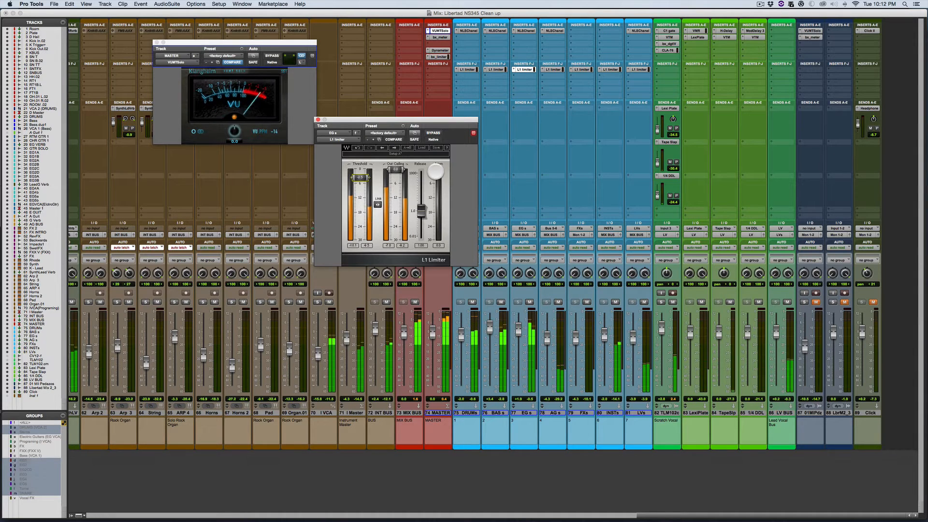
pyautogui.moveTo(366, 177); pyautogui.dragTo(362, 182)
pyautogui.press('space')
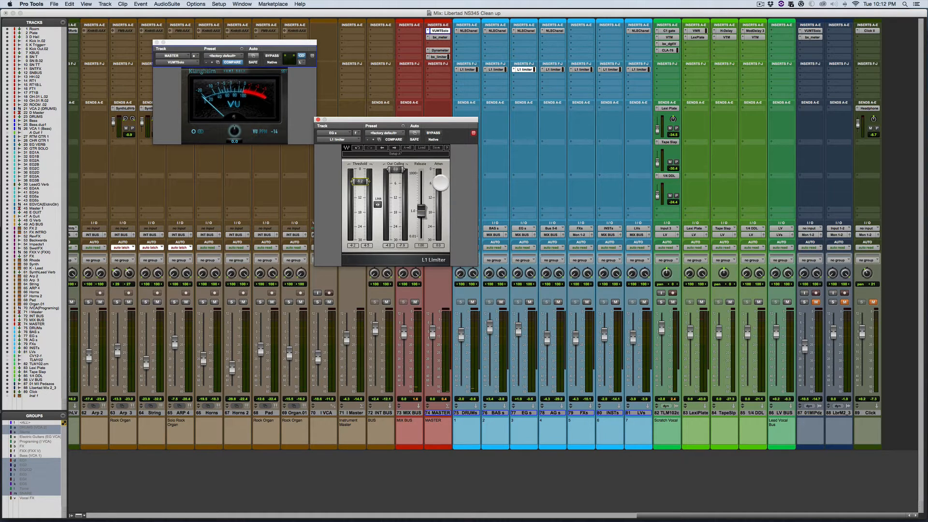
pyautogui.press('space')
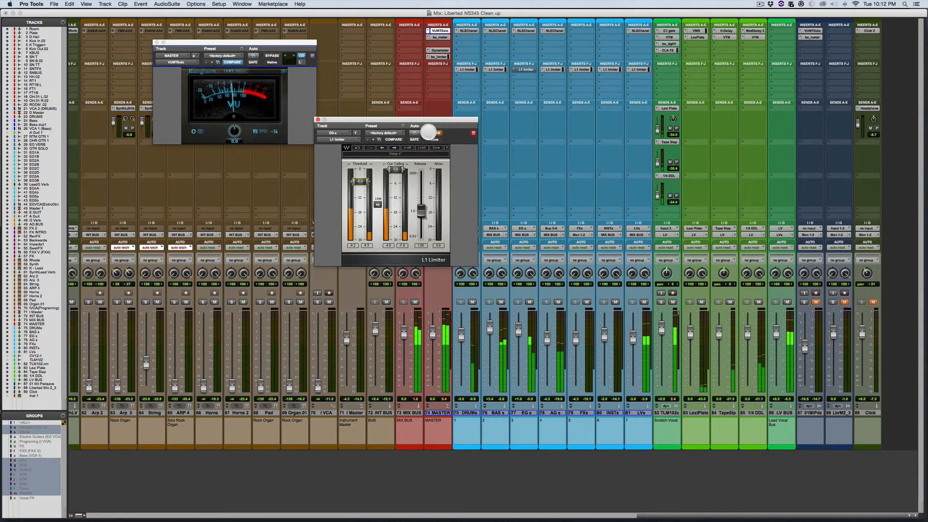
pyautogui.click(428, 132)
pyautogui.press('space')
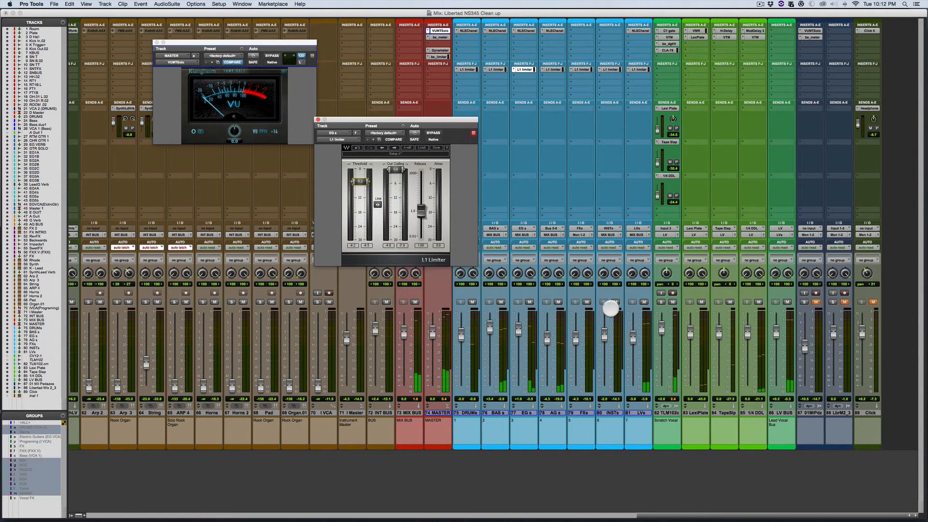
pyautogui.press('space')
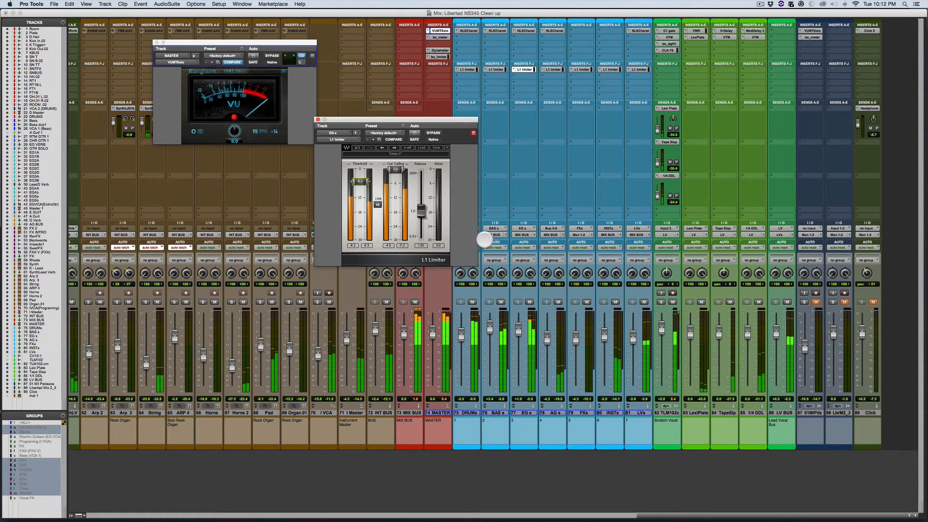
pyautogui.press('space')
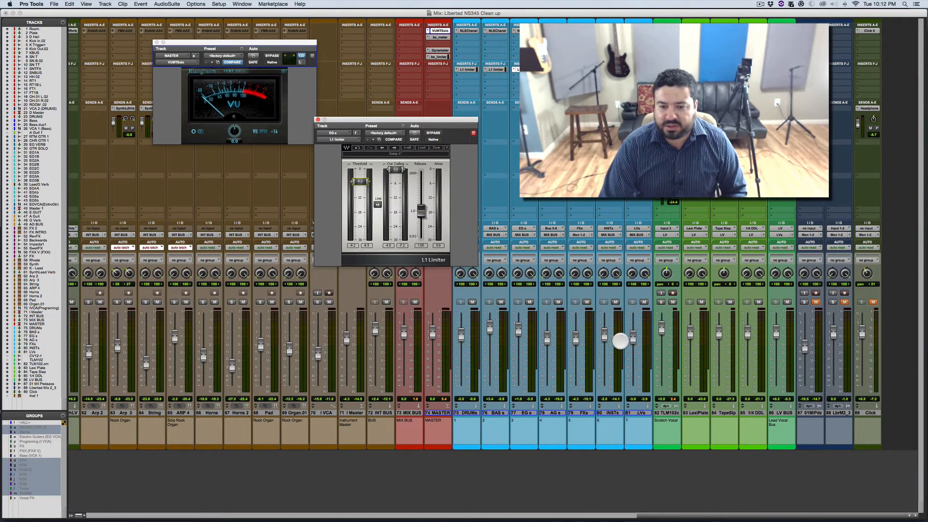
# Step: Open the L1 limiter on the LVs track and lower its threshold while the mix plays
pyautogui.press('space')
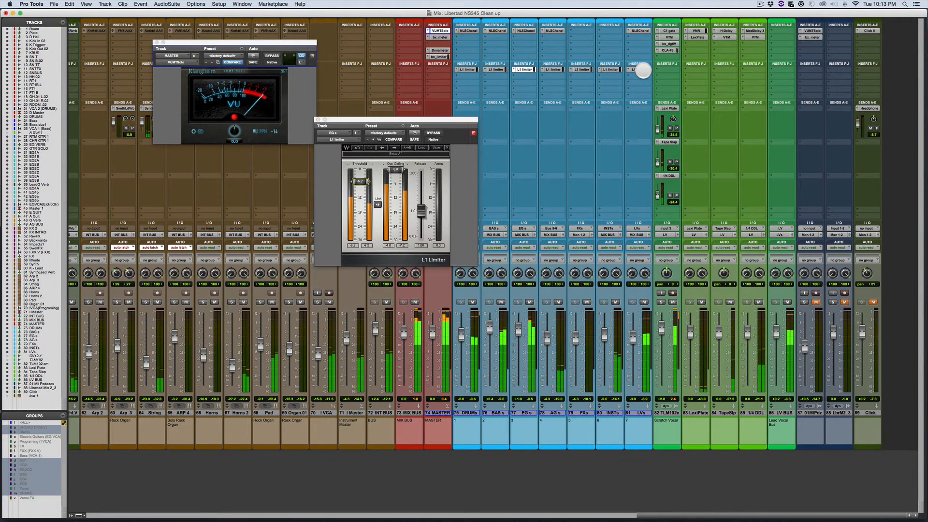
pyautogui.click(640, 69)
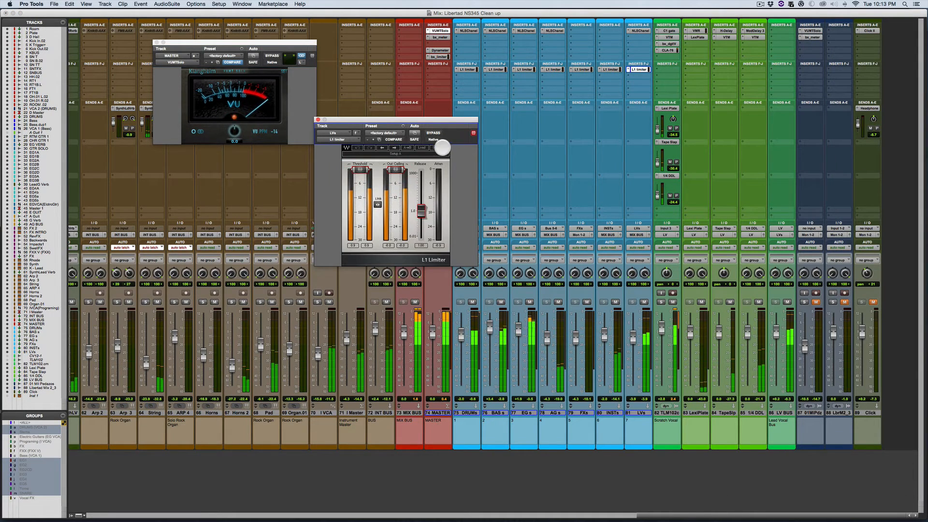
pyautogui.press('space')
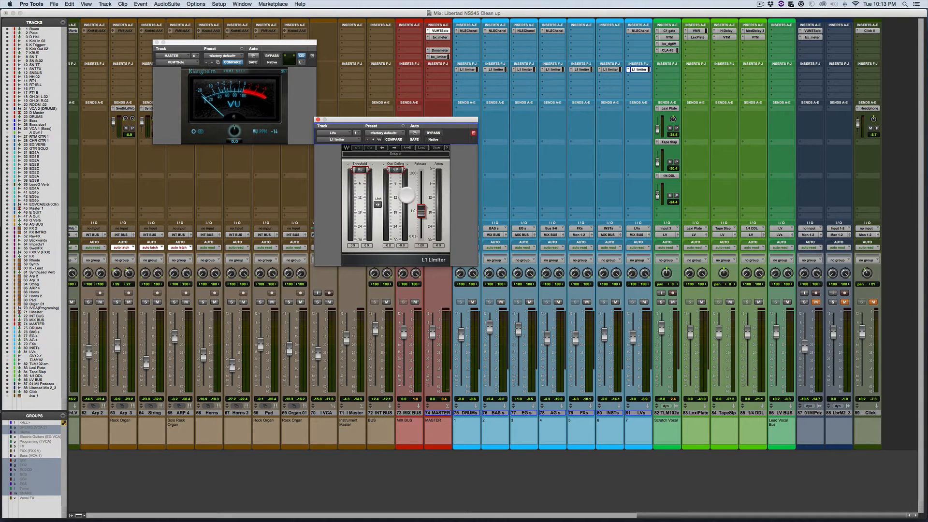
pyautogui.press('space')
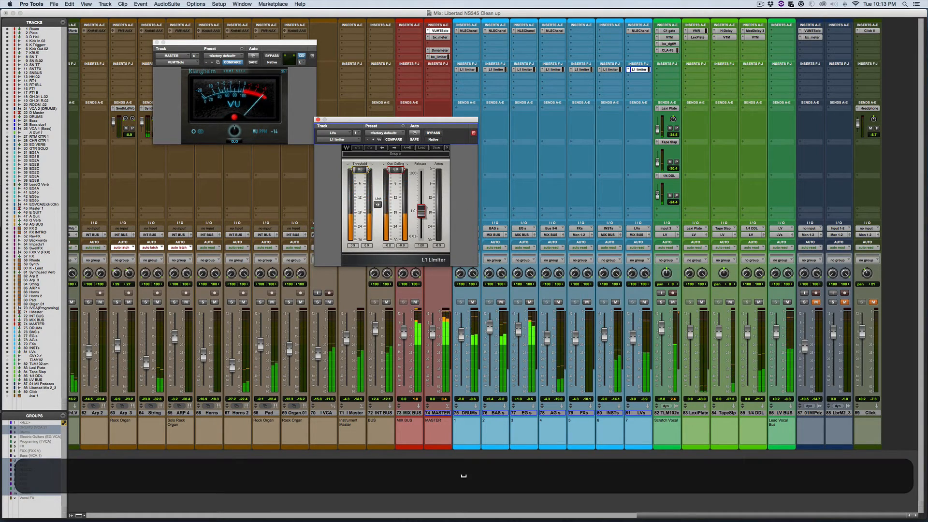
pyautogui.moveTo(359, 172); pyautogui.dragTo(360, 177)
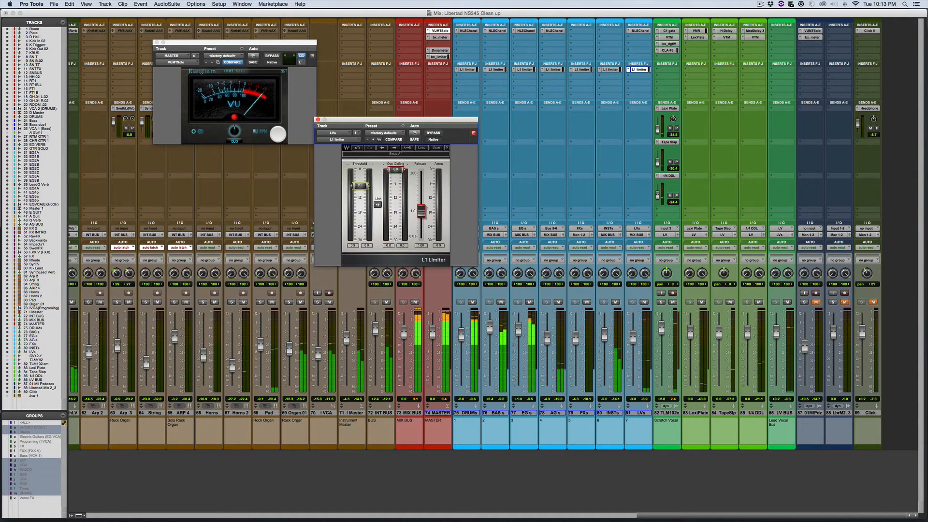
# Step: Set the MASTER track's VU meter reference to -12 and raise the DRUMs fader to about -1.1 dB during playback
pyautogui.keyDown('super'); pyautogui.click(277, 131); pyautogui.keyUp('super')
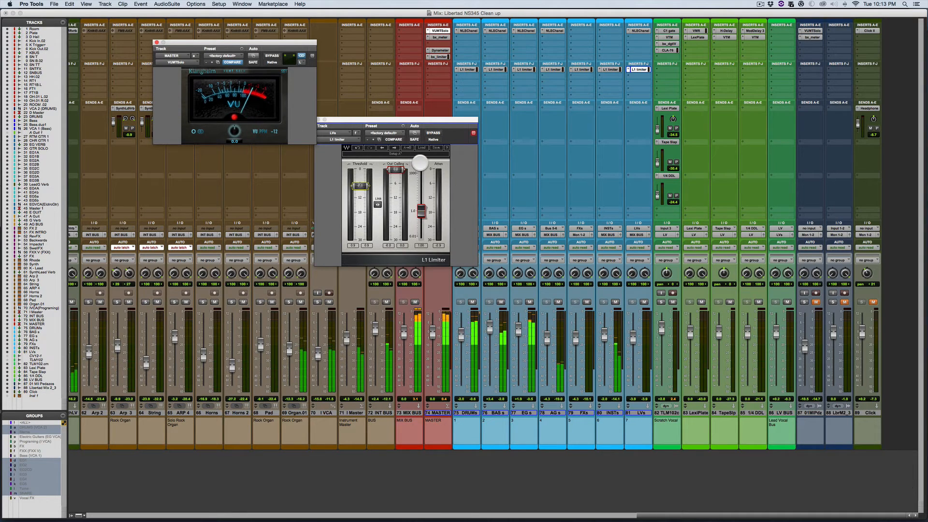
pyautogui.moveTo(461, 338); pyautogui.dragTo(460, 333)
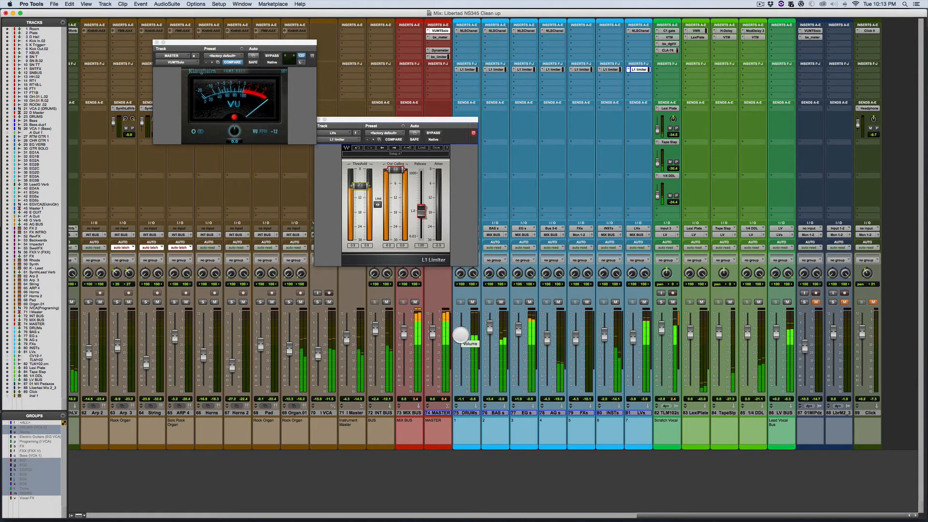
pyautogui.press('space')
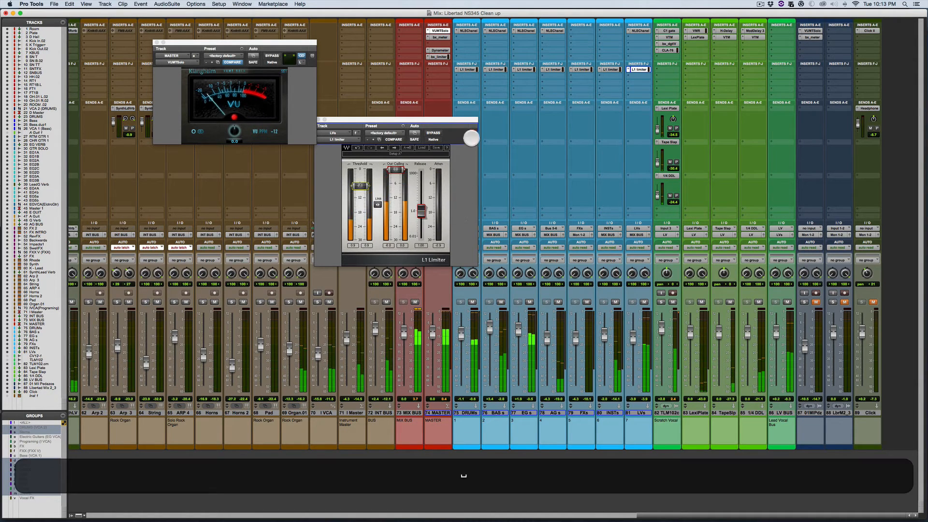
# Step: Close the LVs track's L1 limiter window and reposition the MASTER track's VUMTSolo meter window over the mixer
pyautogui.moveTo(312, 119); pyautogui.dragTo(329, 118)
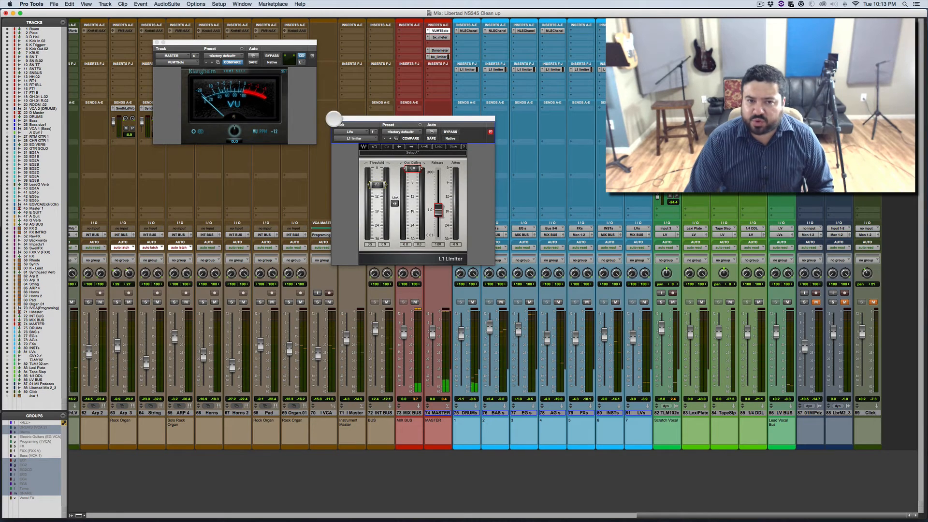
pyautogui.click(334, 119)
pyautogui.moveTo(264, 44); pyautogui.dragTo(311, 78)
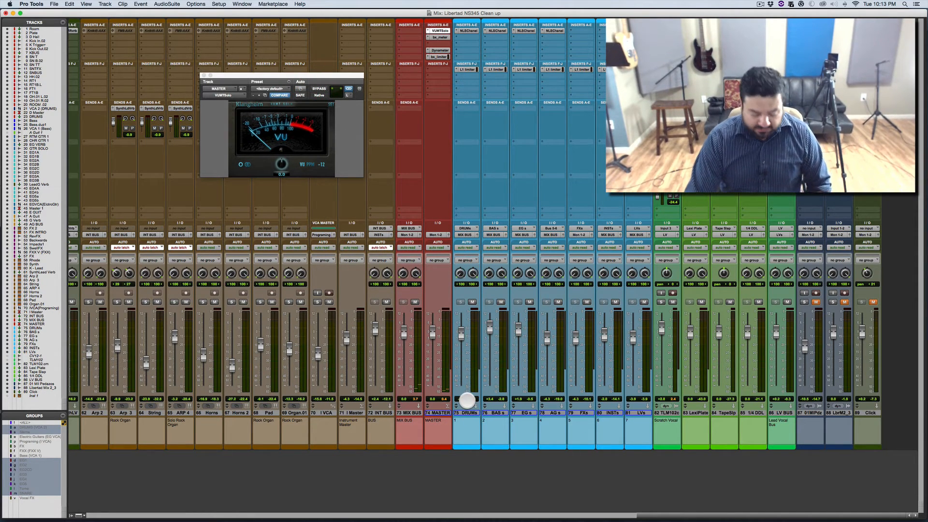
# Step: Reactivate the suspended groups and lower the linked Stems faders together while the mix plays
pyautogui.press('shift+super')
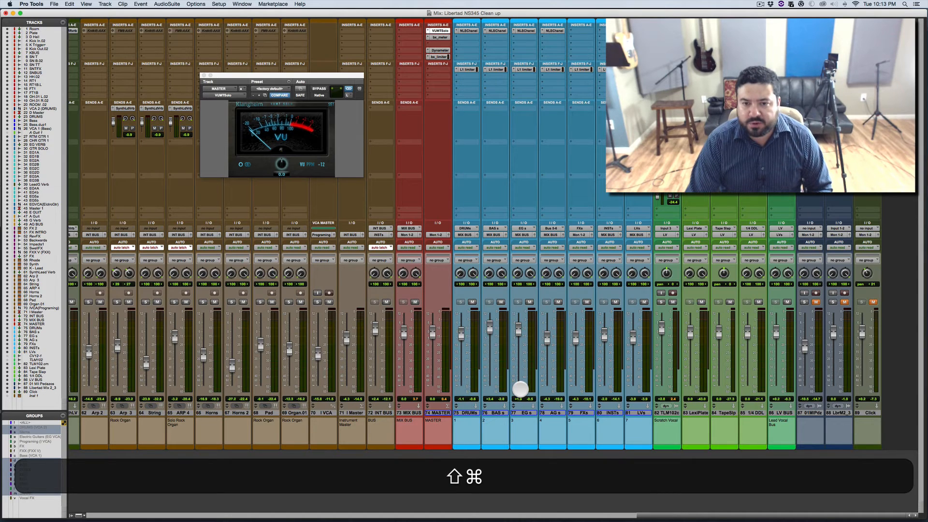
pyautogui.press('shift+super+g')
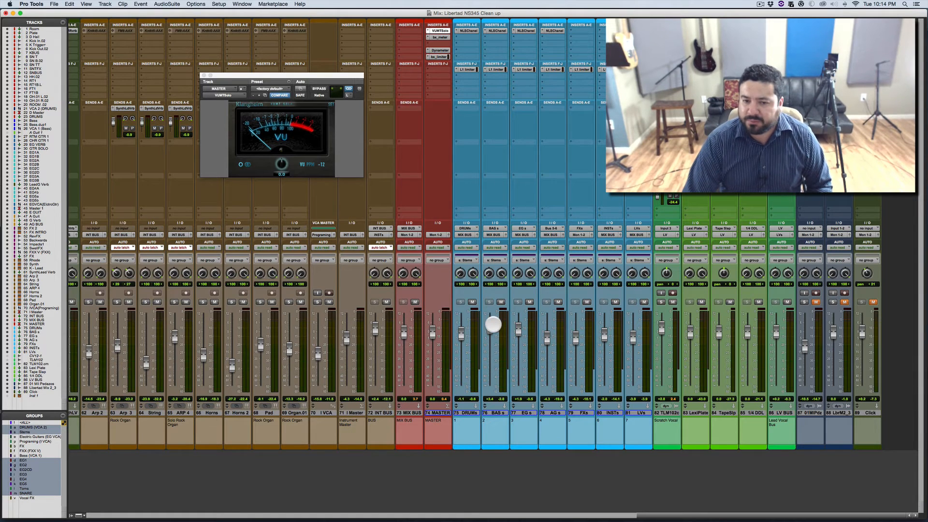
pyautogui.press('space')
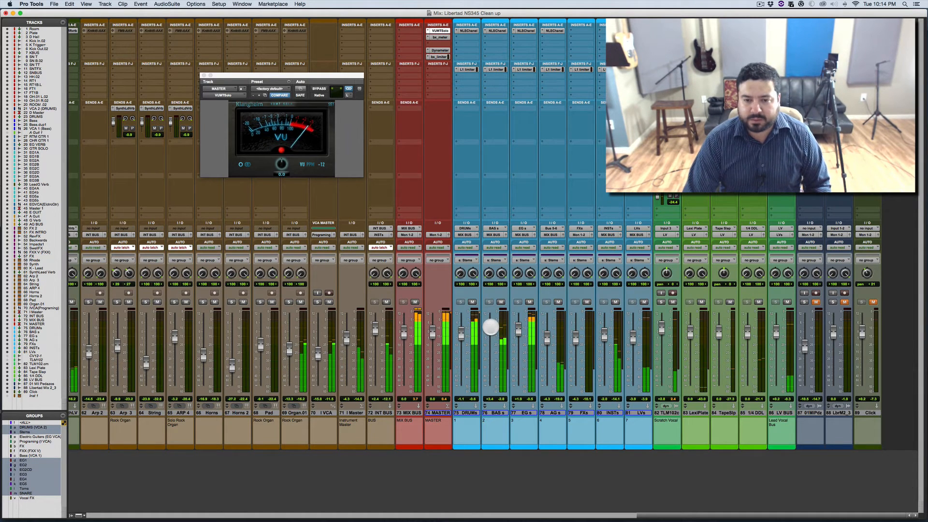
pyautogui.moveTo(491, 332); pyautogui.dragTo(490, 337)
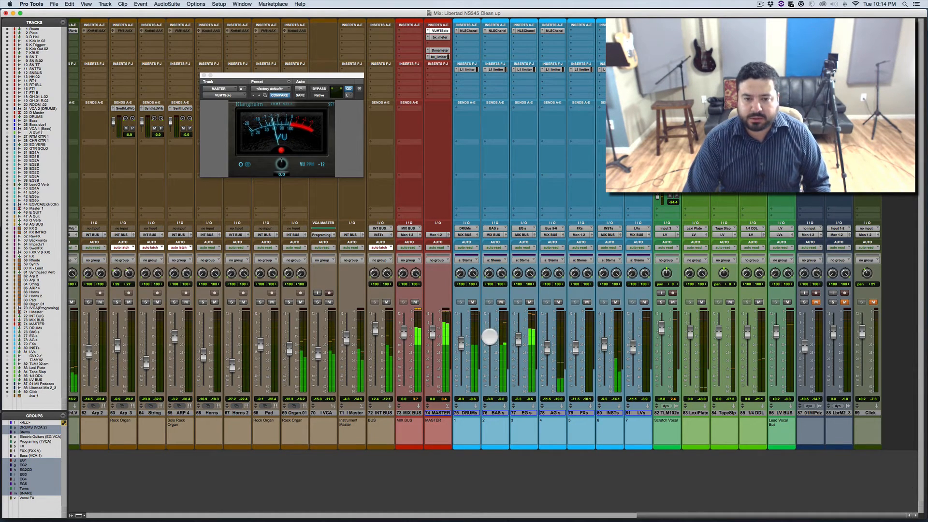
# Step: Set the MASTER track's VU meter reference to -18 and raise the linked Stems faders slightly during playback
pyautogui.keyDown('super'); pyautogui.click(325, 165); pyautogui.keyUp('super')
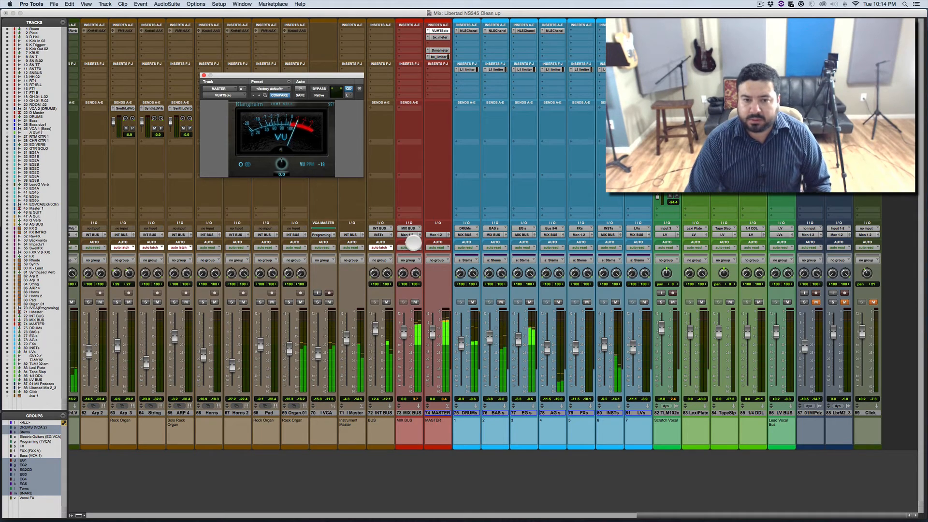
pyautogui.press('space')
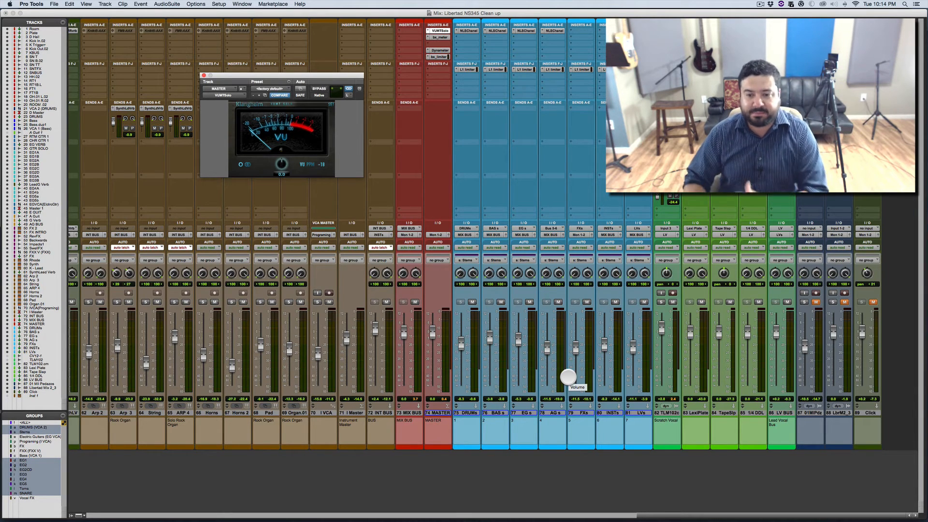
pyautogui.press('space')
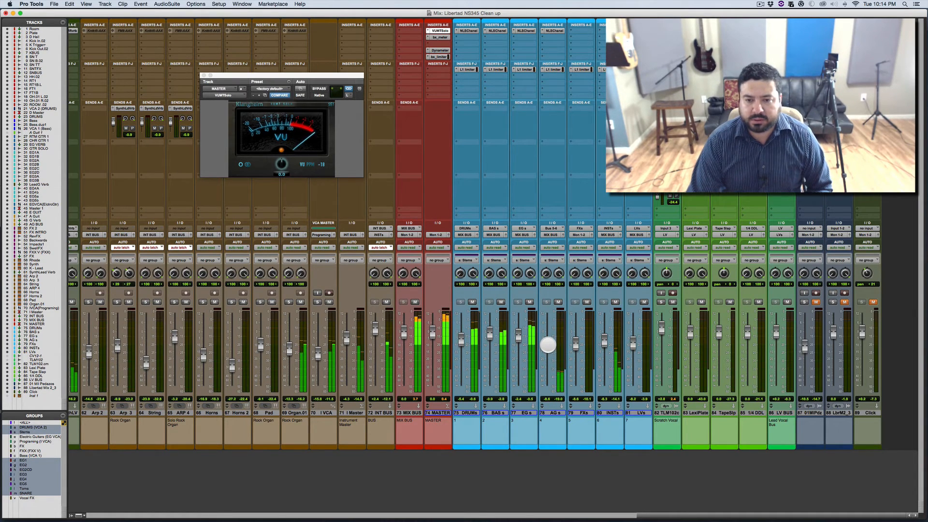
pyautogui.moveTo(547, 349); pyautogui.dragTo(547, 344)
# Step: Select the tracks from DRUMs through LVs and audition the mix with all their L1 limiters bypassed and active
pyautogui.click(468, 412)
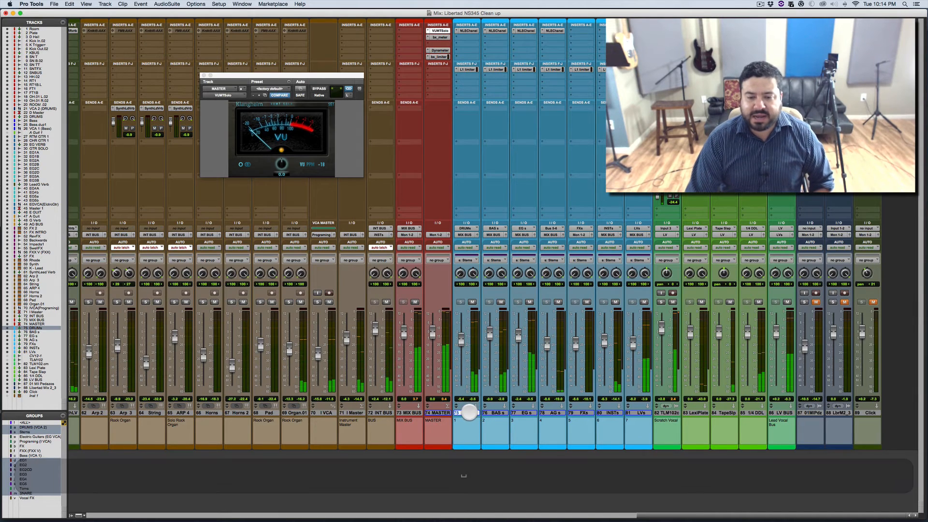
pyautogui.keyDown('shift'); pyautogui.click(641, 413); pyautogui.keyUp('shift')
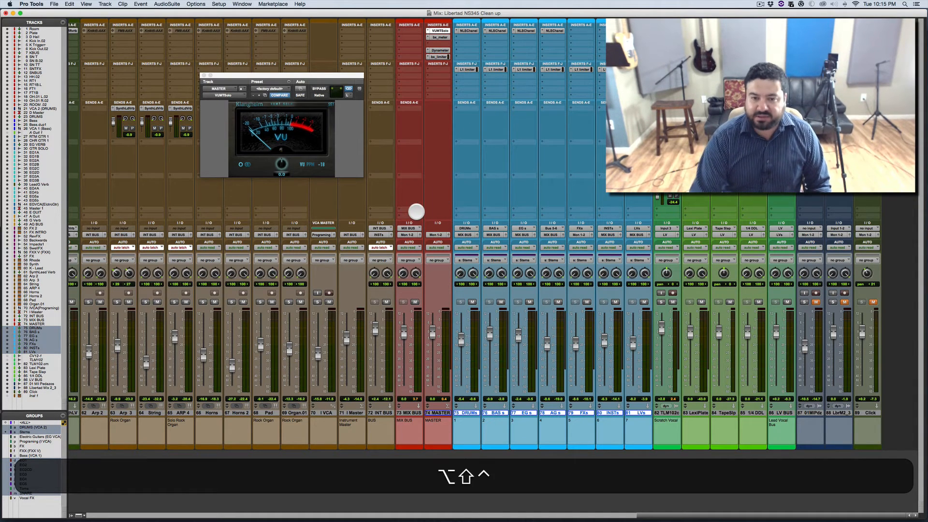
pyautogui.press('space')
pyautogui.press('space')
pyautogui.press('space')
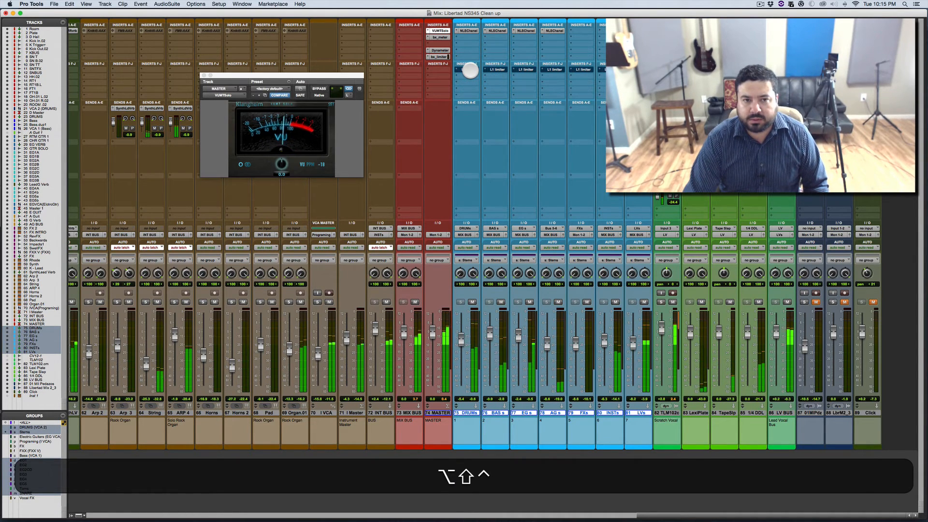
pyautogui.keyDown('ctrl'); pyautogui.keyDown('alt'); pyautogui.keyDown('shift'); pyautogui.click(470, 71); pyautogui.keyUp('shift'); pyautogui.keyUp('alt'); pyautogui.keyUp('ctrl')
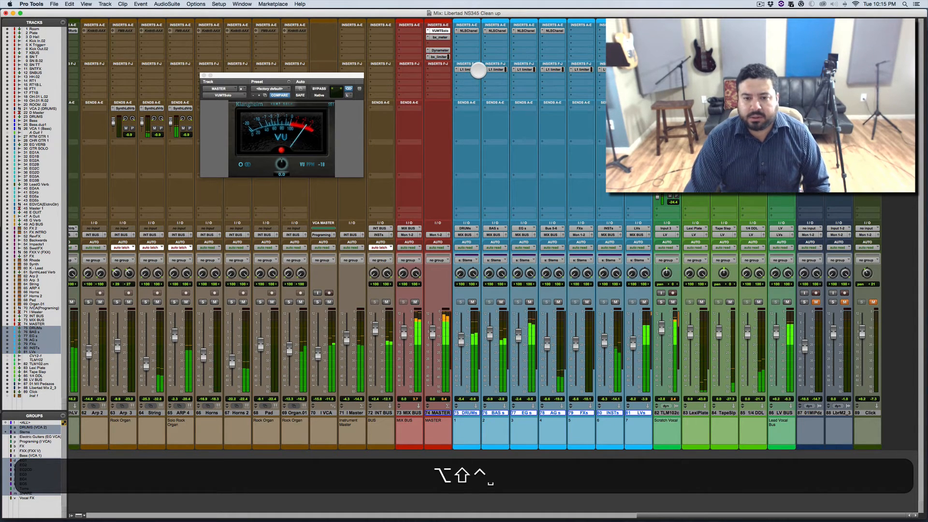
pyautogui.keyDown('ctrl'); pyautogui.keyDown('alt'); pyautogui.keyDown('shift'); pyautogui.click(471, 70); pyautogui.keyUp('shift'); pyautogui.keyUp('alt'); pyautogui.keyUp('ctrl')
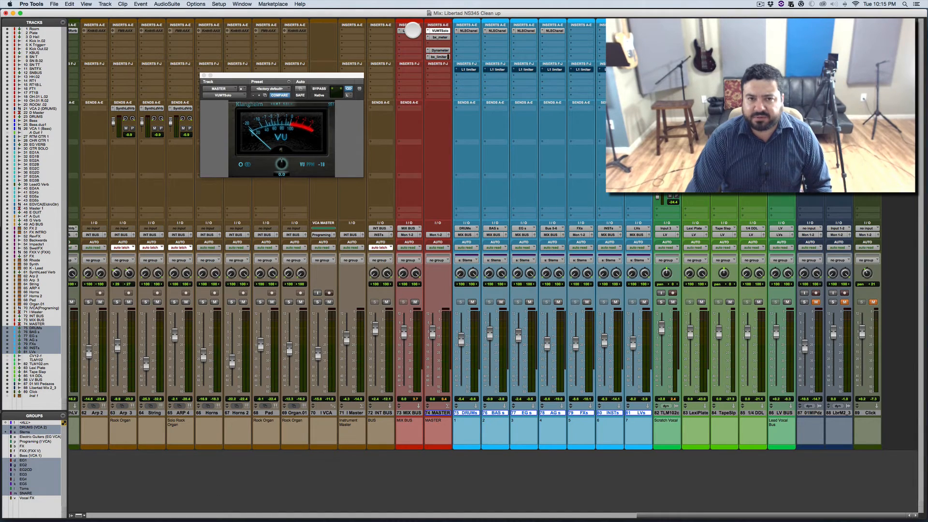
# Step: Open the L1 limiter on the MIX BUS track and lower its threshold while the mix plays
pyautogui.press('space')
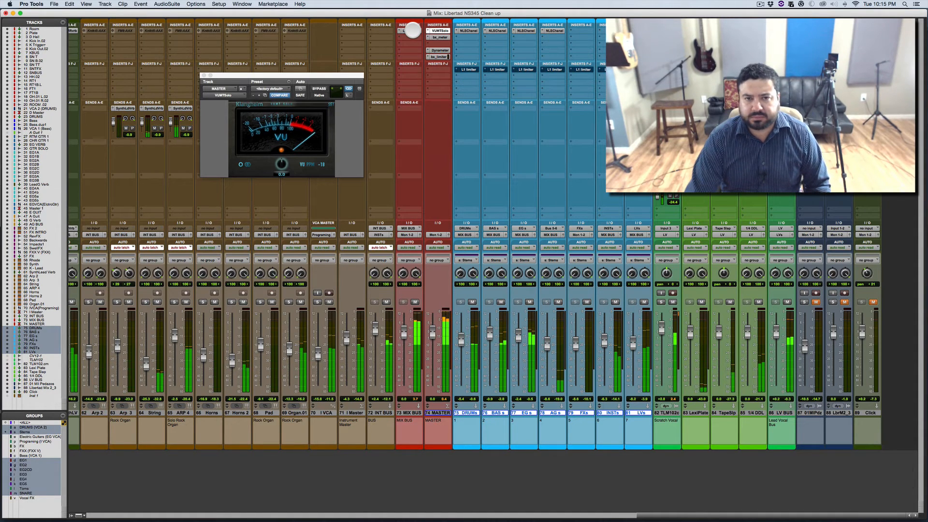
pyautogui.click(413, 30)
pyautogui.click(319, 163)
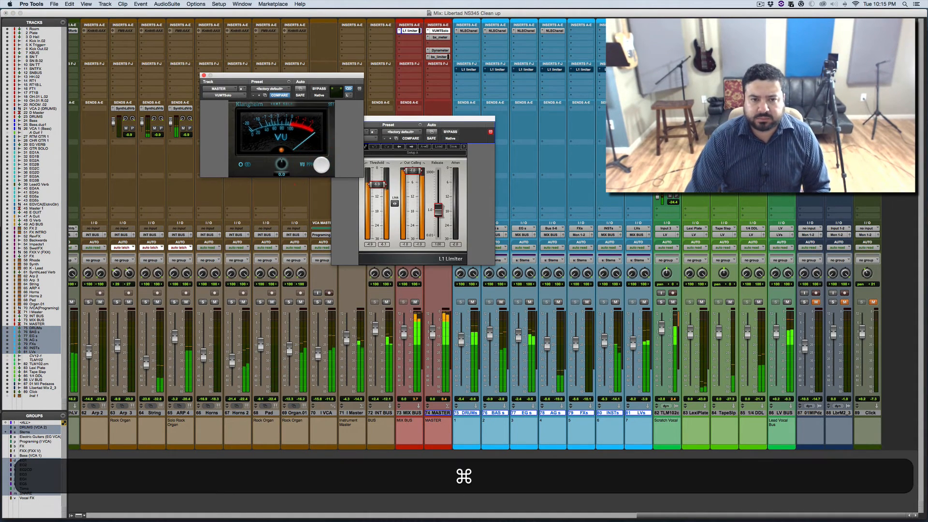
pyautogui.press('super+minus')
pyautogui.press('Return')
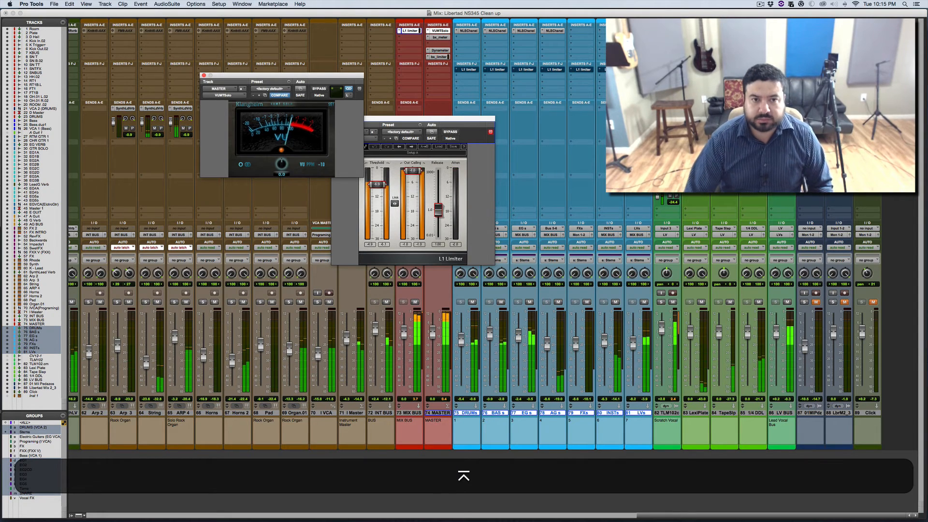
pyautogui.moveTo(377, 184); pyautogui.dragTo(377, 193)
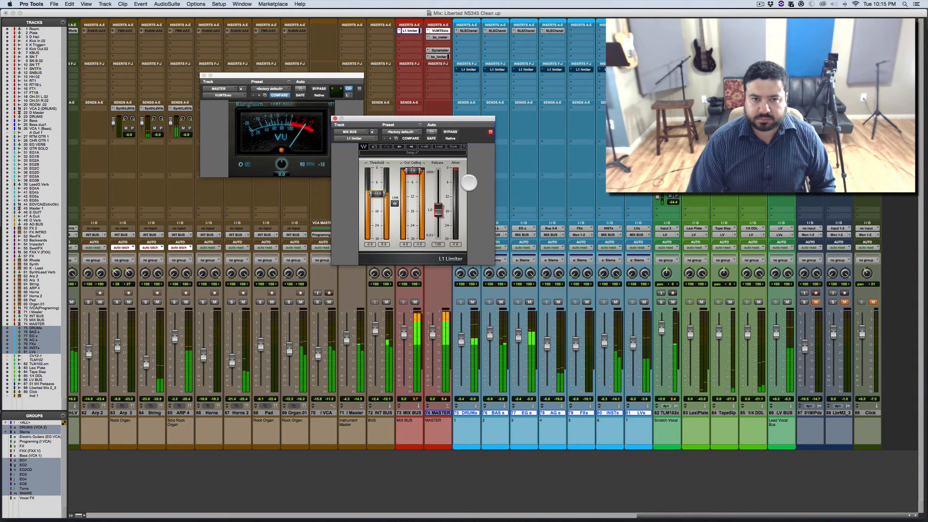
# Step: Bypass the MIX BUS limiter and reactivate the L1 limiters on the selected submix tracks
pyautogui.click(450, 131)
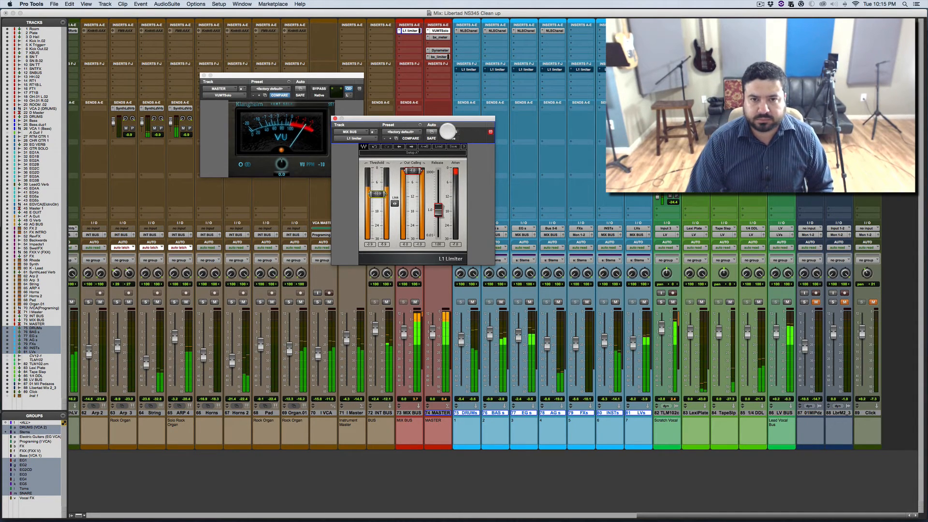
pyautogui.keyDown('ctrl'); pyautogui.keyDown('alt'); pyautogui.keyDown('shift'); pyautogui.click(472, 69); pyautogui.keyUp('shift'); pyautogui.keyUp('alt'); pyautogui.keyUp('ctrl')
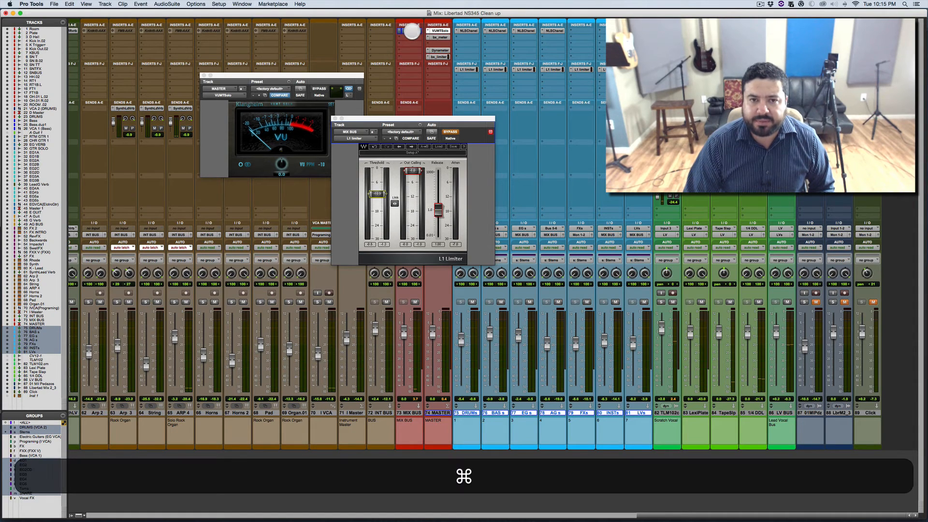
# Step: Reactivate the MIX BUS limiter, raise its threshold, and audition the mix with the submix limiters active
pyautogui.keyDown('super'); pyautogui.click(412, 32); pyautogui.keyUp('super')
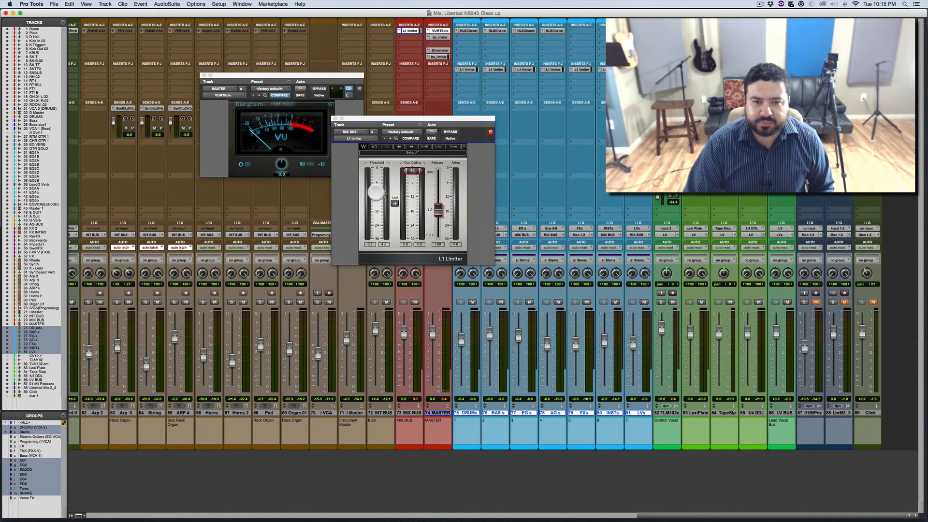
pyautogui.click(376, 193)
pyautogui.press('space')
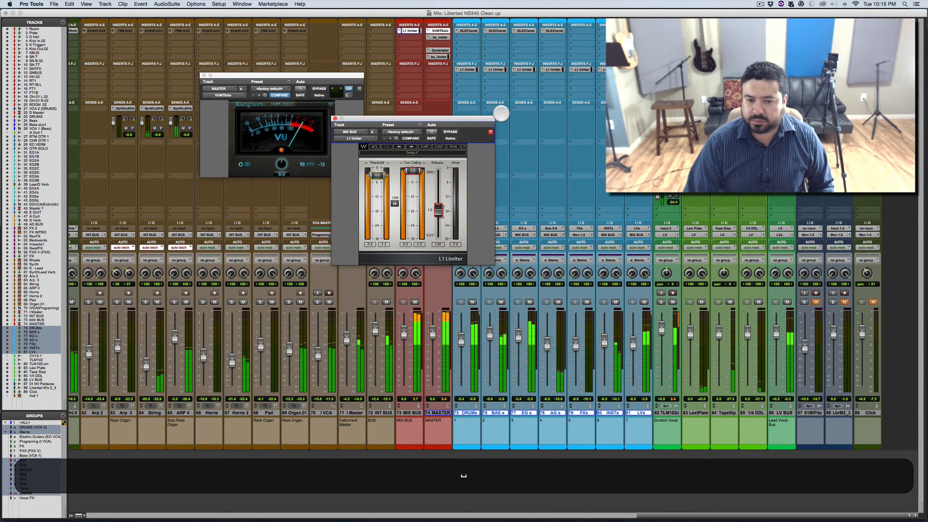
pyautogui.press('space')
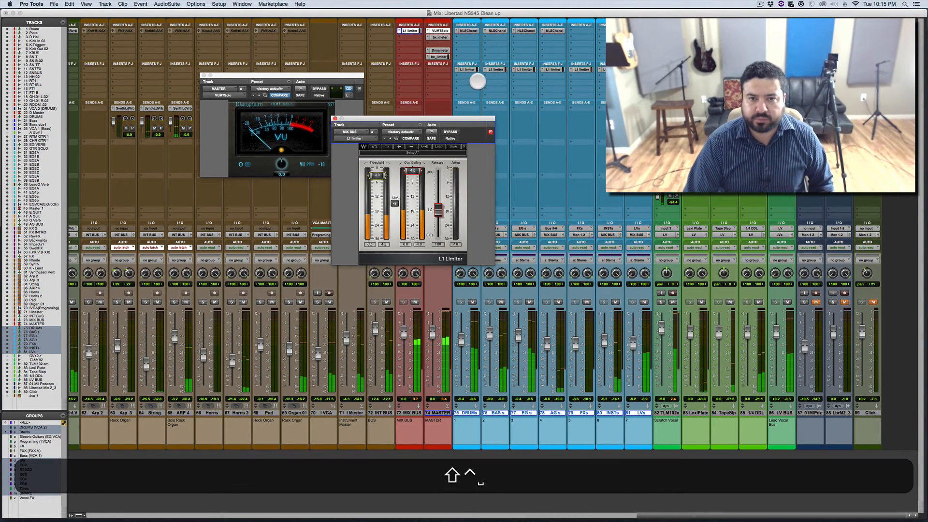
# Step: Bypass all L1 limiters on the DRUMs through LVs tracks and audition the mix through the MIX BUS limiter alone
pyautogui.keyDown('ctrl'); pyautogui.keyDown('alt'); pyautogui.keyDown('shift'); pyautogui.click(468, 70); pyautogui.keyUp('shift'); pyautogui.keyUp('alt'); pyautogui.keyUp('ctrl')
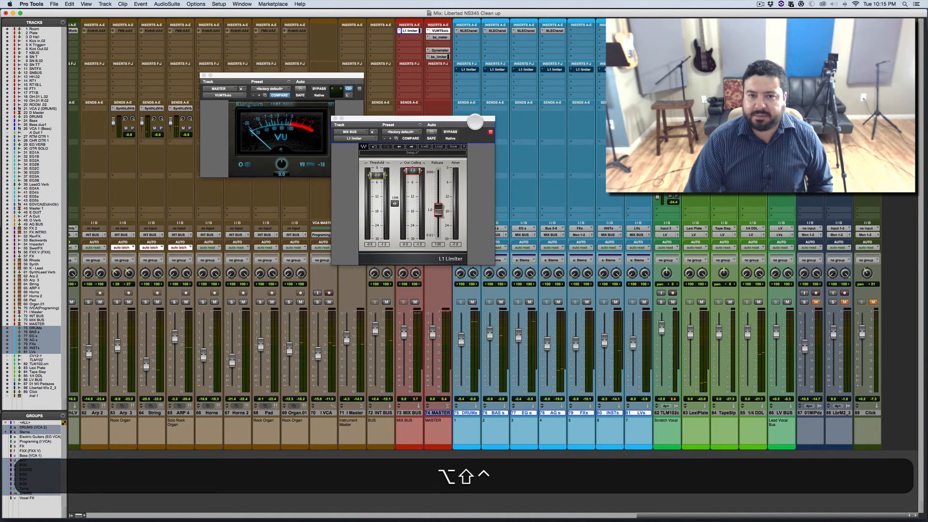
pyautogui.press('space')
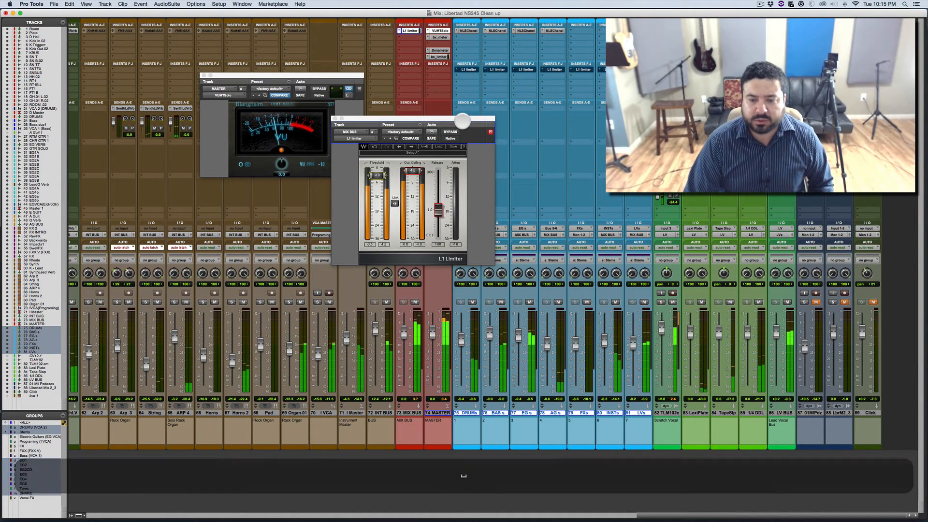
pyautogui.press('space')
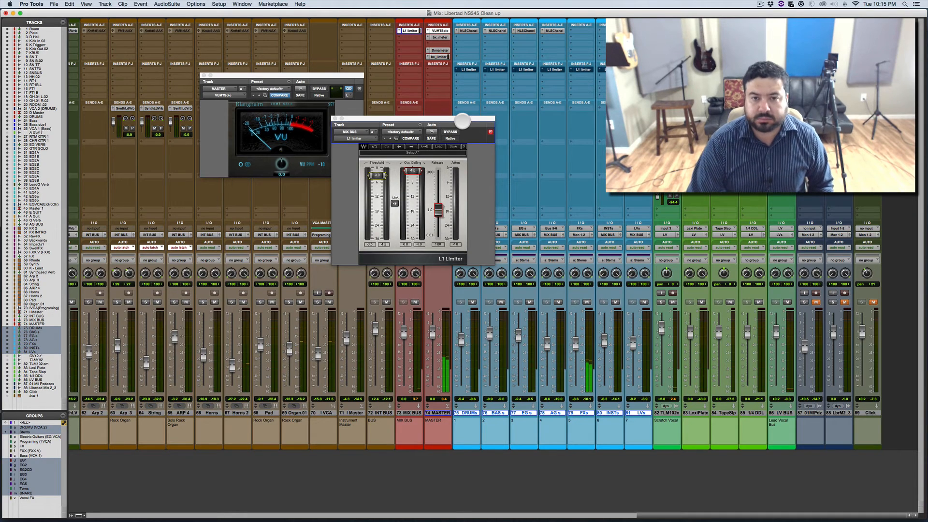
pyautogui.press('space')
pyautogui.press('Down')
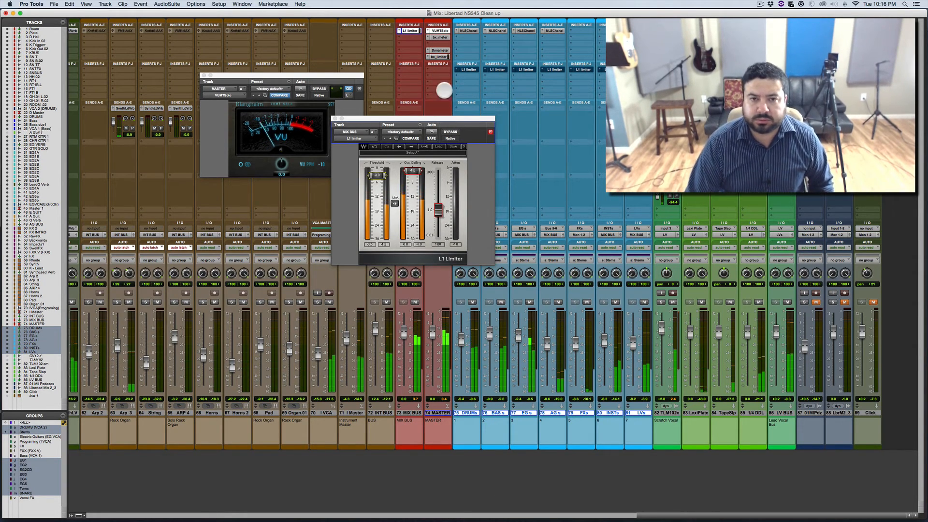
# Step: Bypass the MIX BUS limiter during playback and compare the mix with the submix L1 limiters active and bypassed
pyautogui.keyDown('super'); pyautogui.click(410, 30); pyautogui.keyUp('super')
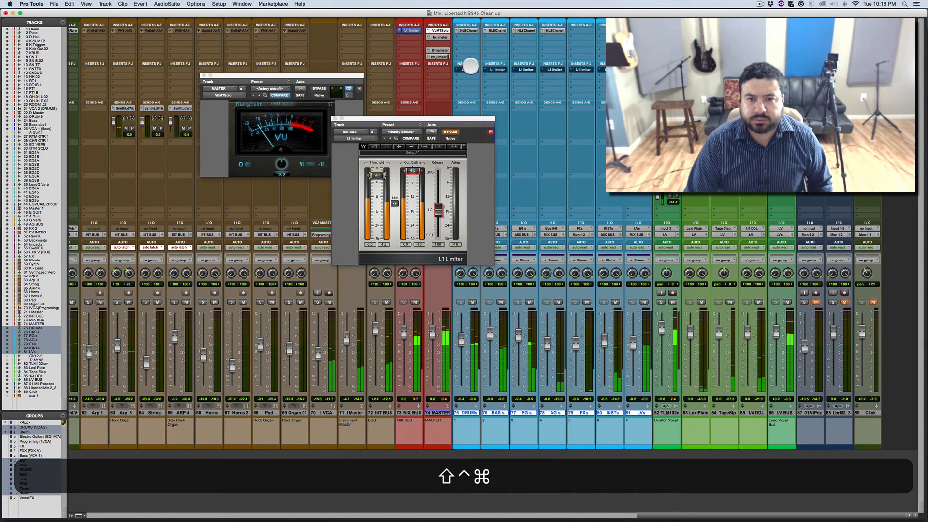
pyautogui.keyDown('ctrl'); pyautogui.keyDown('alt'); pyautogui.keyDown('shift'); pyautogui.click(467, 69); pyautogui.keyUp('shift'); pyautogui.keyUp('alt'); pyautogui.keyUp('ctrl')
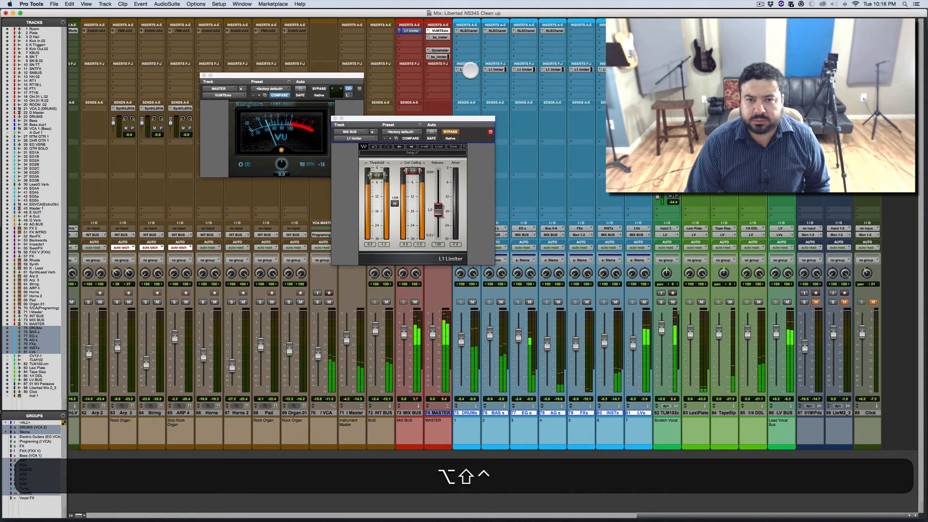
pyautogui.hotkey('ctrl', 'alt', 'shift')
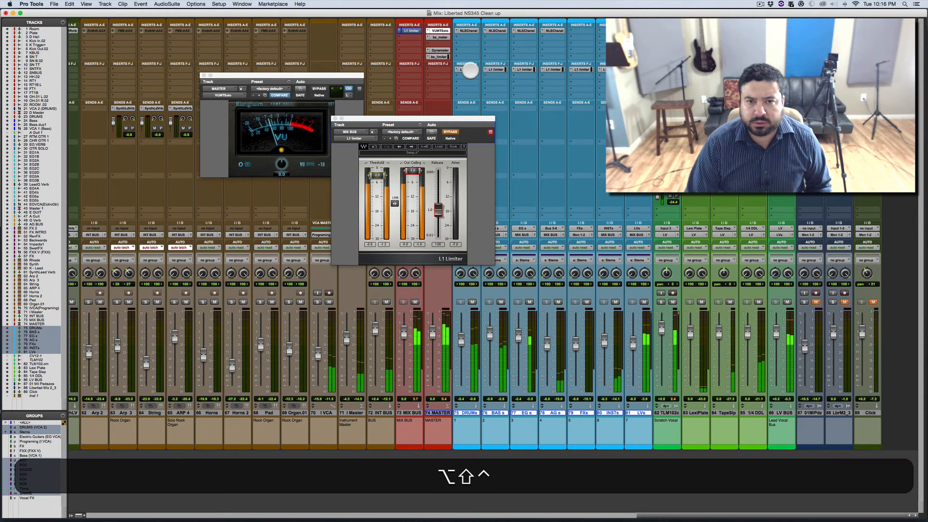
pyautogui.keyDown('ctrl'); pyautogui.keyDown('alt'); pyautogui.keyDown('shift'); pyautogui.click(470, 69); pyautogui.keyUp('shift'); pyautogui.keyUp('alt'); pyautogui.keyUp('ctrl')
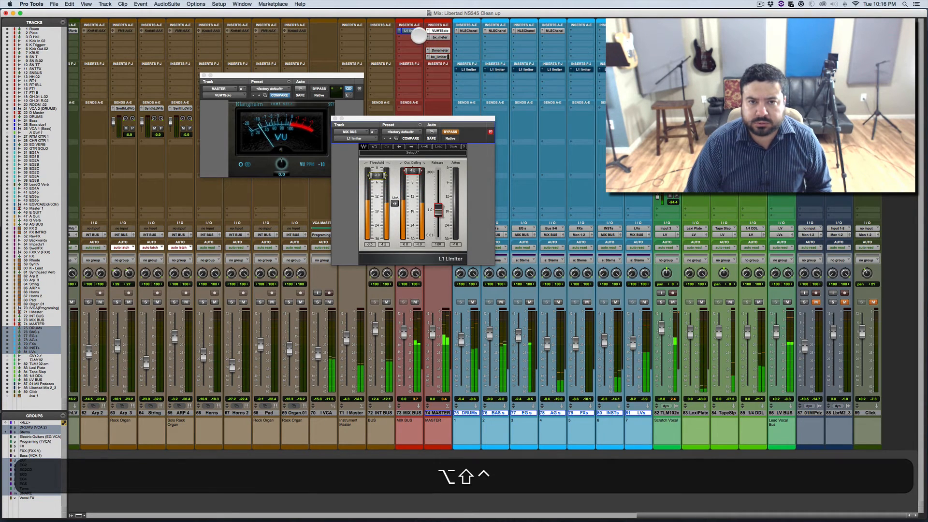
pyautogui.keyDown('ctrl'); pyautogui.keyDown('alt'); pyautogui.keyDown('shift'); pyautogui.click(413, 31); pyautogui.keyUp('shift'); pyautogui.keyUp('alt'); pyautogui.keyUp('ctrl')
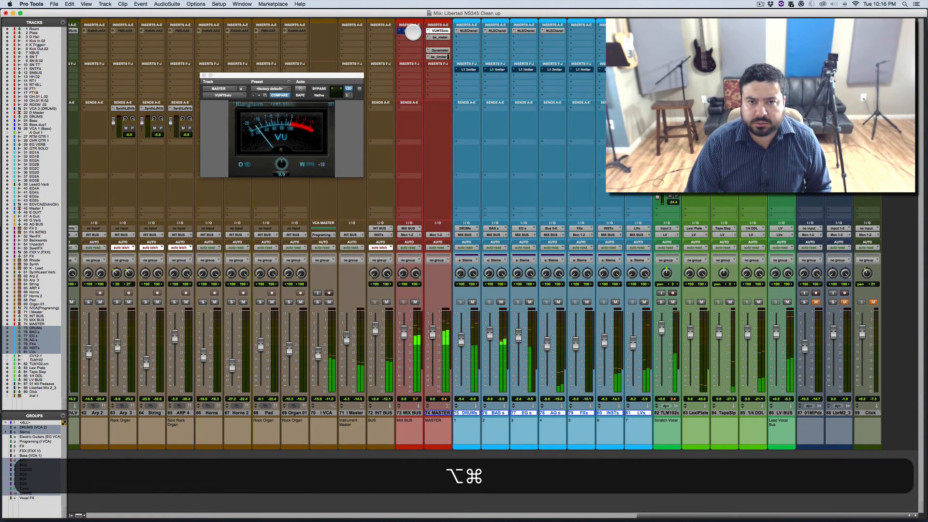
# Step: Reactivate and open the MIX BUS L1 limiter, and compare the playing mix with the submix L1 limiters active and bypassed
pyautogui.click(413, 31)
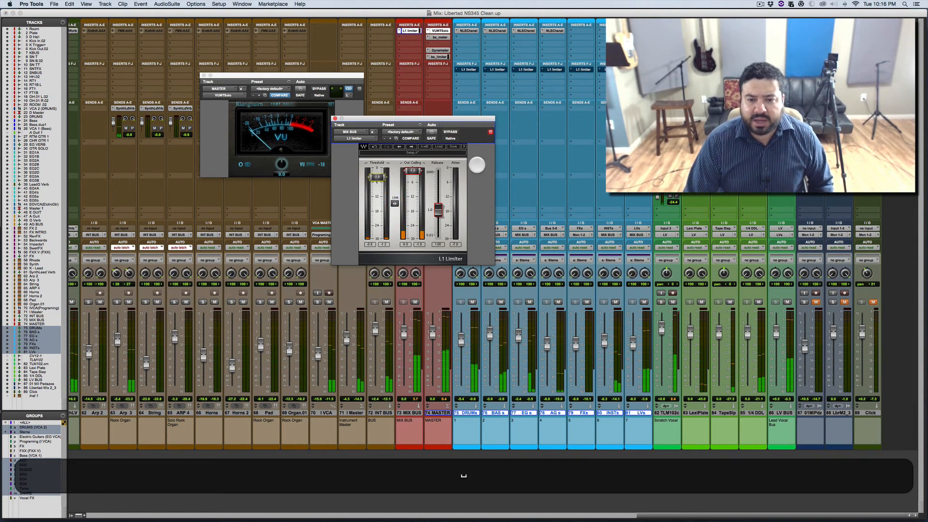
pyautogui.hotkey('ctrl', 'shift')
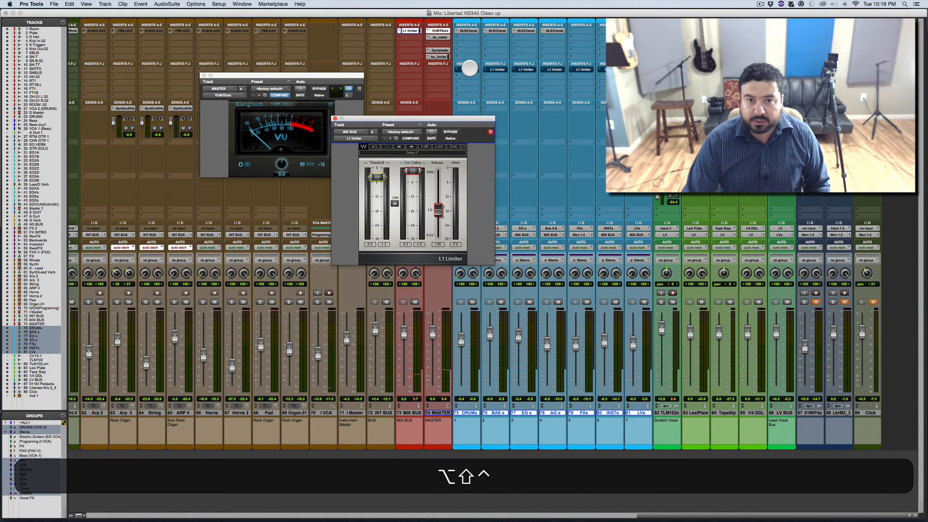
pyautogui.keyDown('ctrl'); pyautogui.keyDown('alt'); pyautogui.keyDown('shift'); pyautogui.click(469, 68); pyautogui.keyUp('shift'); pyautogui.keyUp('alt'); pyautogui.keyUp('ctrl')
pyautogui.press('space')
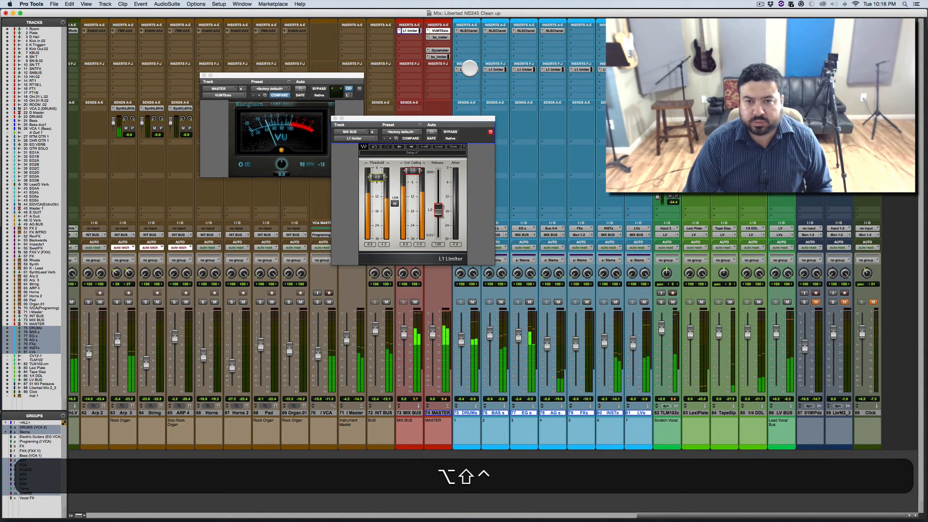
pyautogui.keyDown('ctrl'); pyautogui.keyDown('alt'); pyautogui.keyDown('shift'); pyautogui.click(469, 68); pyautogui.keyUp('shift'); pyautogui.keyUp('alt'); pyautogui.keyUp('ctrl')
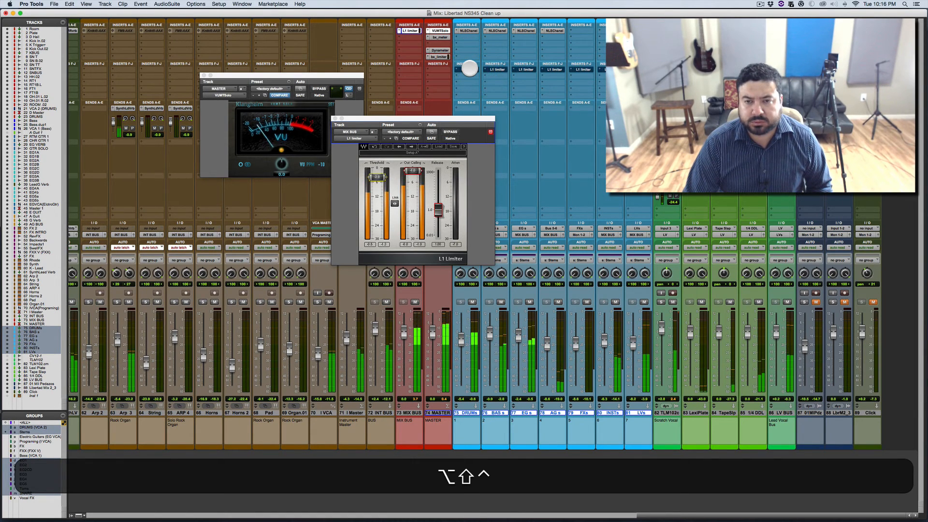
pyautogui.keyDown('ctrl'); pyautogui.keyDown('alt'); pyautogui.keyDown('shift'); pyautogui.click(469, 68); pyautogui.keyUp('shift'); pyautogui.keyUp('alt'); pyautogui.keyUp('ctrl')
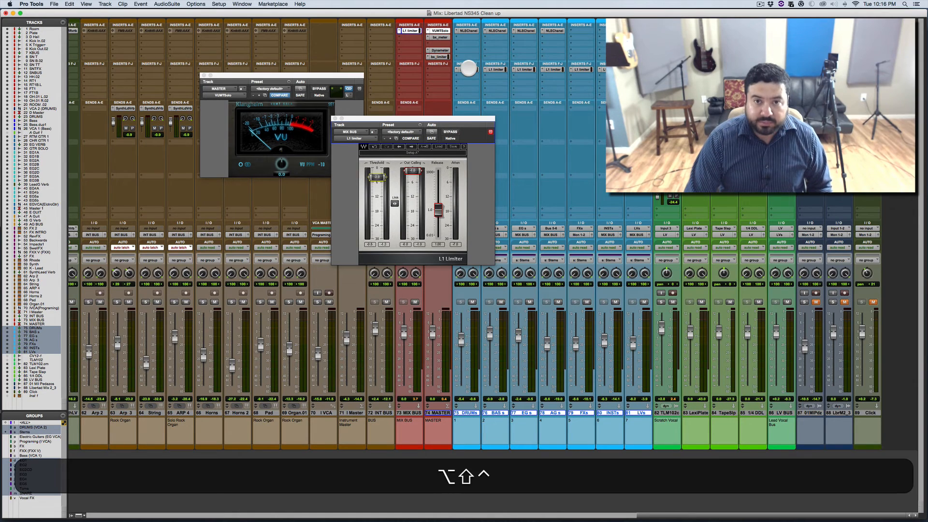
pyautogui.keyDown('ctrl'); pyautogui.keyDown('alt'); pyautogui.keyDown('shift'); pyautogui.click(468, 68); pyautogui.keyUp('shift'); pyautogui.keyUp('alt'); pyautogui.keyUp('ctrl')
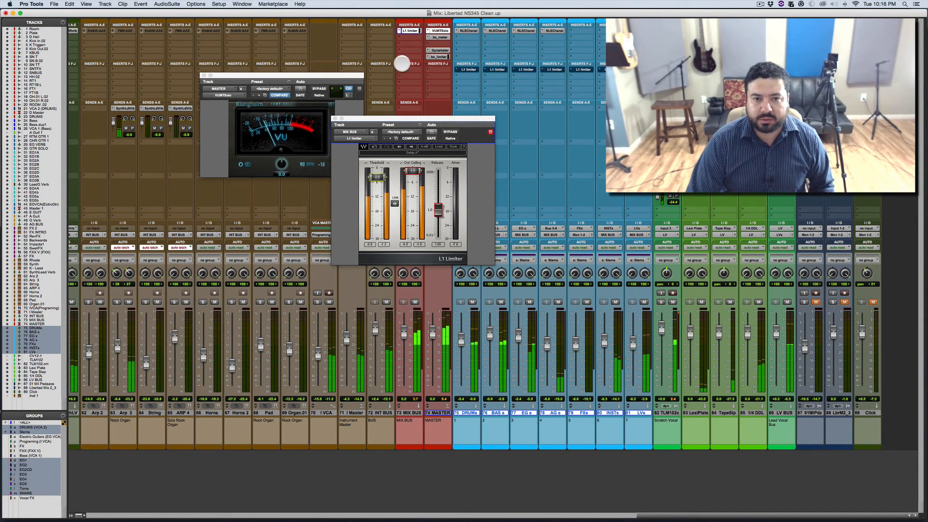
# Step: Lower the MIX BUS limiter's threshold during playback and bypass the limiter to compare the result
pyautogui.moveTo(377, 176); pyautogui.dragTo(377, 188)
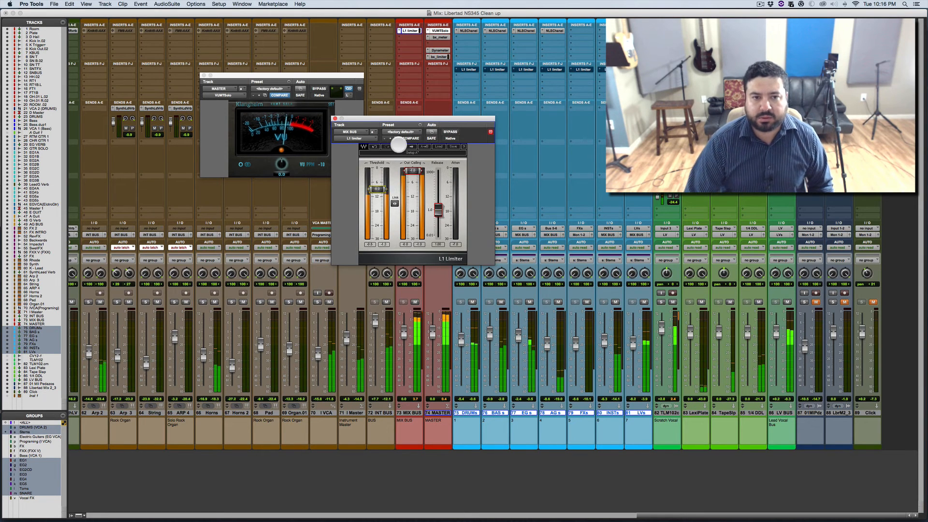
pyautogui.press('super')
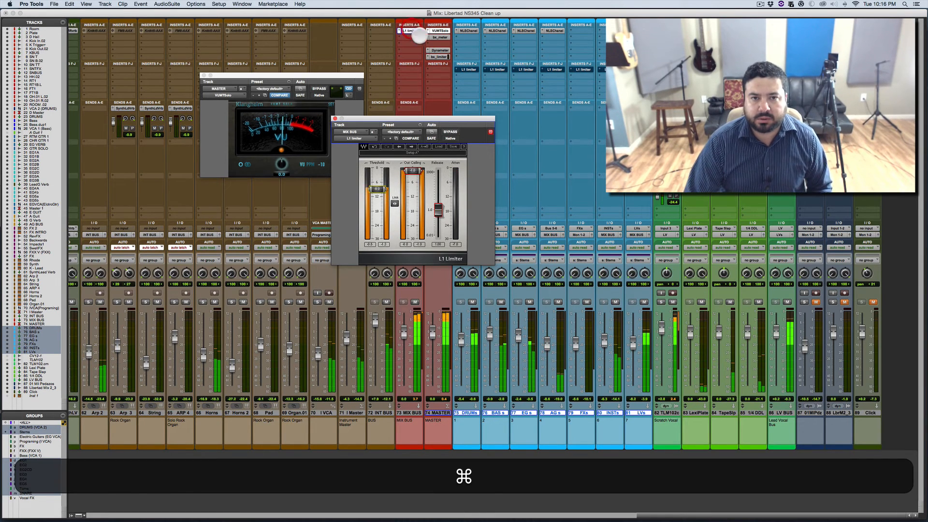
pyautogui.keyDown('super'); pyautogui.click(417, 32); pyautogui.keyUp('super')
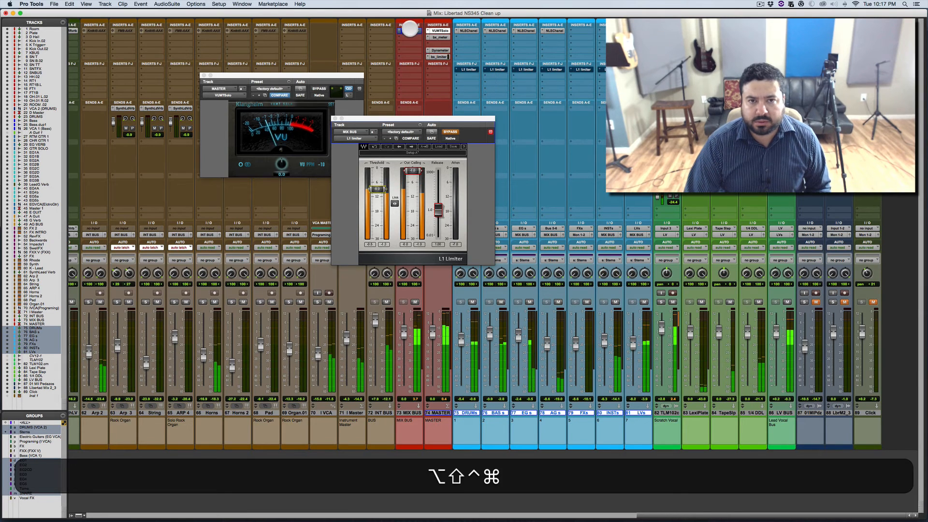
pyautogui.keyDown('ctrl'); pyautogui.keyDown('alt'); pyautogui.keyDown('shift'); pyautogui.keyDown('super'); pyautogui.click(410, 28); pyautogui.keyUp('super'); pyautogui.keyUp('shift'); pyautogui.keyUp('alt'); pyautogui.keyUp('ctrl')
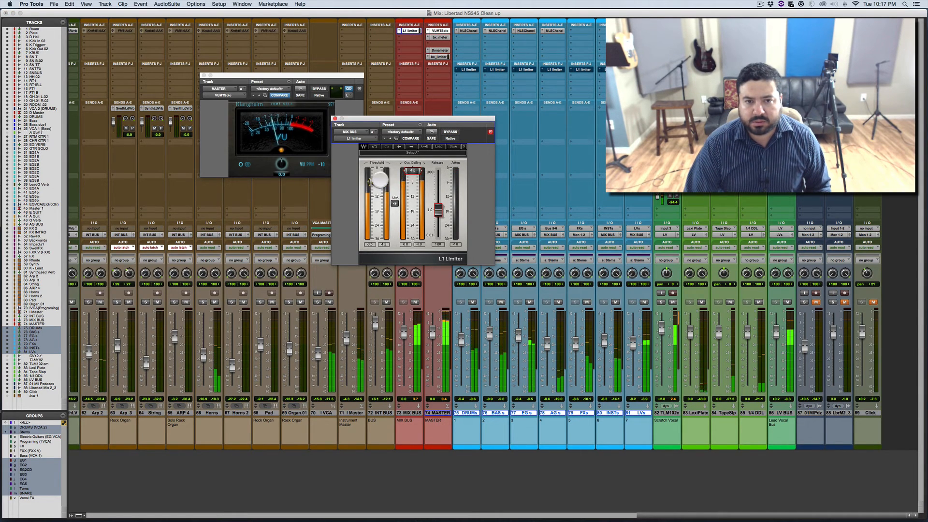
# Step: Reactivate the L1 limiters on the submix tracks and on the MIX BUS, raising the submix faders slightly during playback
pyautogui.keyDown('ctrl'); pyautogui.keyDown('alt'); pyautogui.keyDown('shift'); pyautogui.keyDown('super'); pyautogui.click(472, 70); pyautogui.keyUp('super'); pyautogui.keyUp('shift'); pyautogui.keyUp('alt'); pyautogui.keyUp('ctrl')
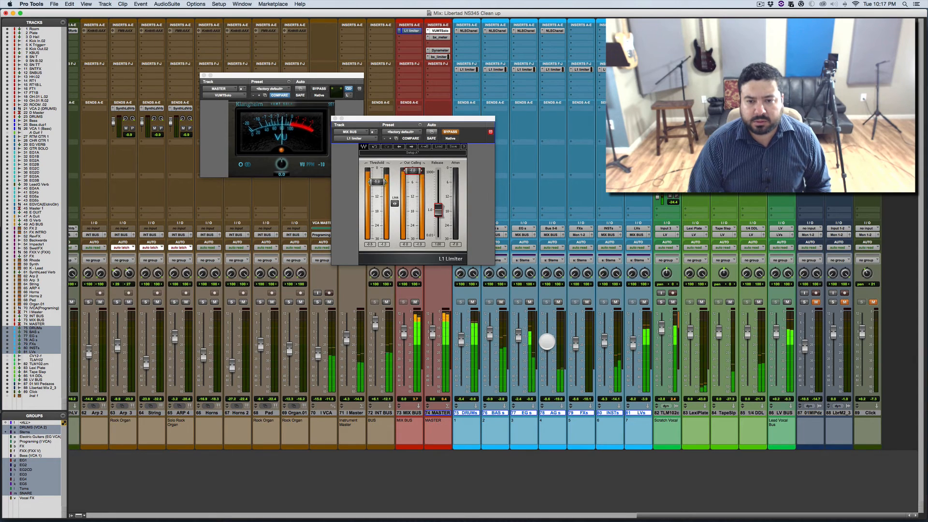
pyautogui.click(545, 340)
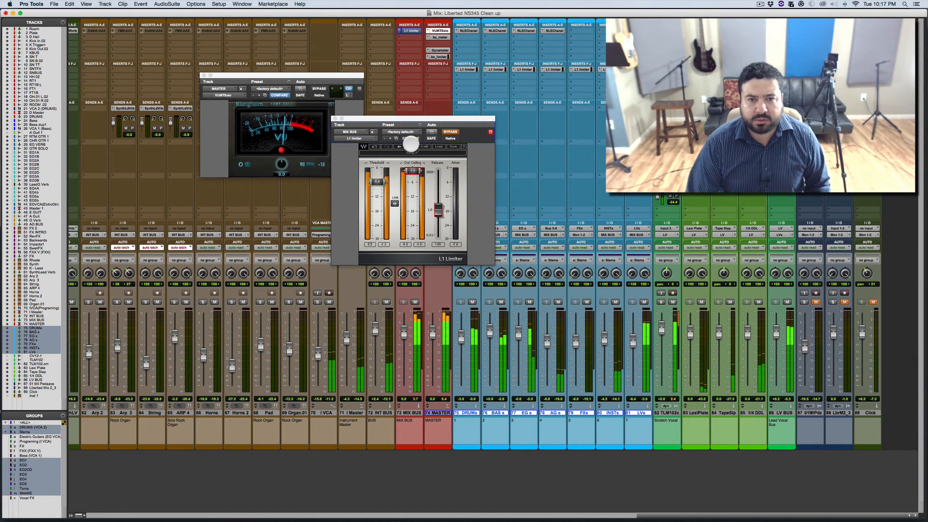
pyautogui.click(449, 130)
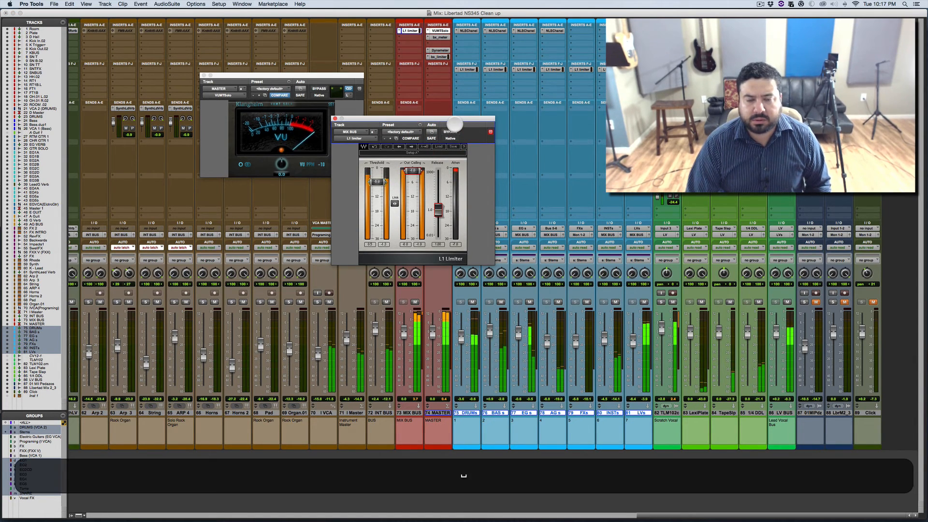
# Step: Close the L1 limiter and VU meter windows, bypass the MIX BUS limiter, and deselect the submix tracks
pyautogui.click(335, 118)
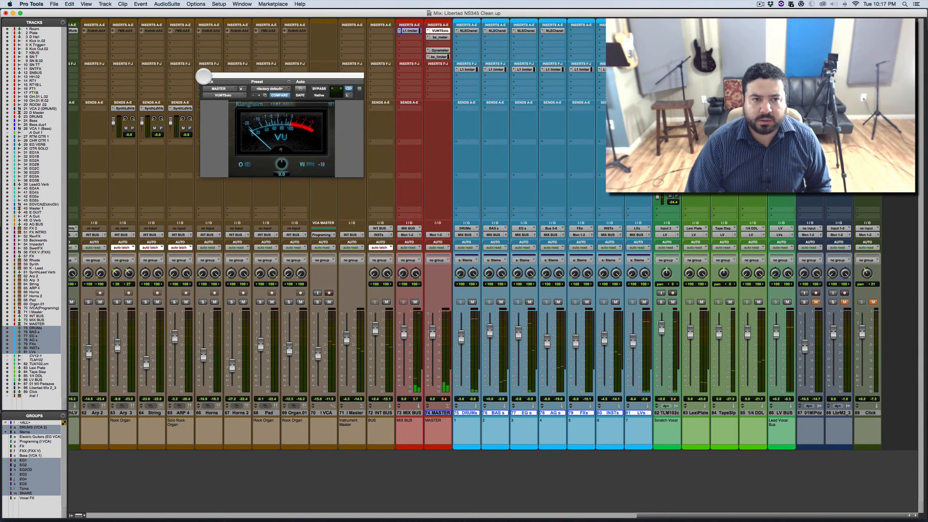
pyautogui.click(203, 76)
pyautogui.keyDown('super'); pyautogui.click(409, 30); pyautogui.keyUp('super')
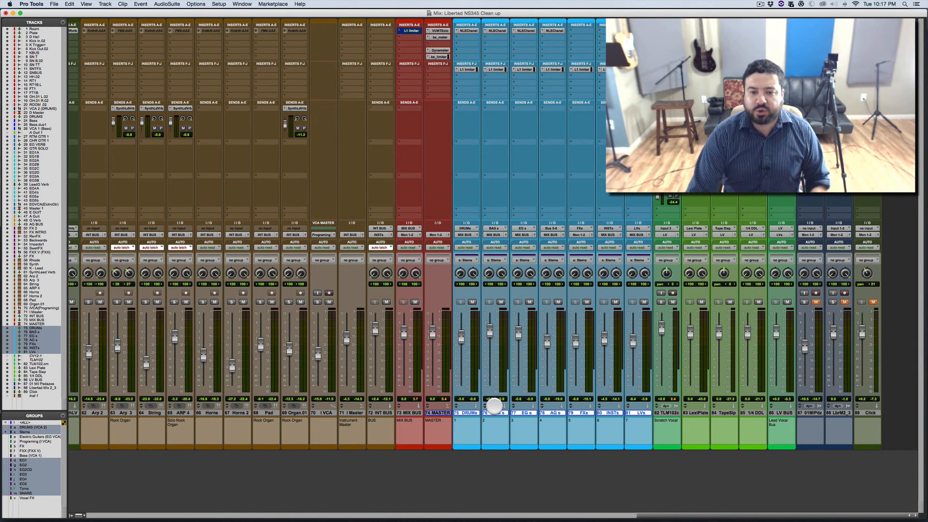
pyautogui.keyDown('alt'); pyautogui.click(471, 413); pyautogui.keyUp('alt')
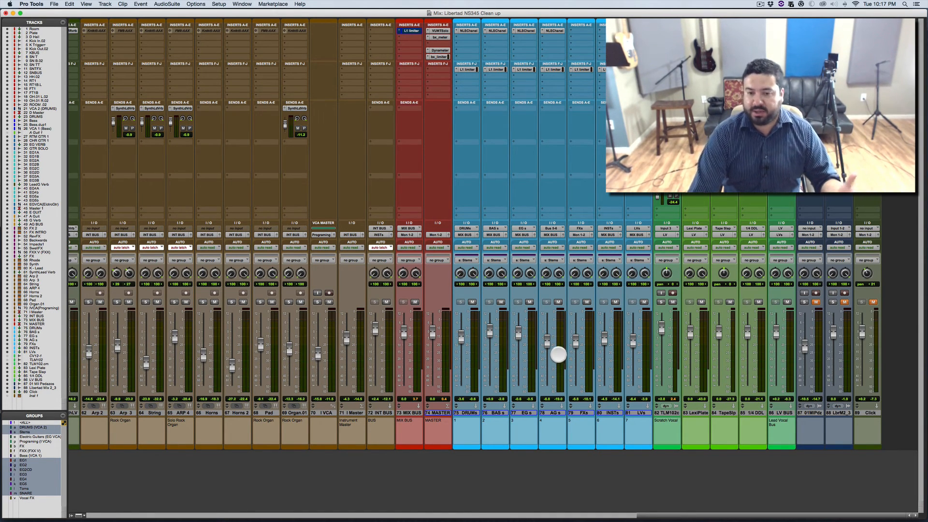
# Step: Adjust the fader of the drums VCA Master (VCA 2) slightly
pyautogui.hscroll(-15, 315, 321)
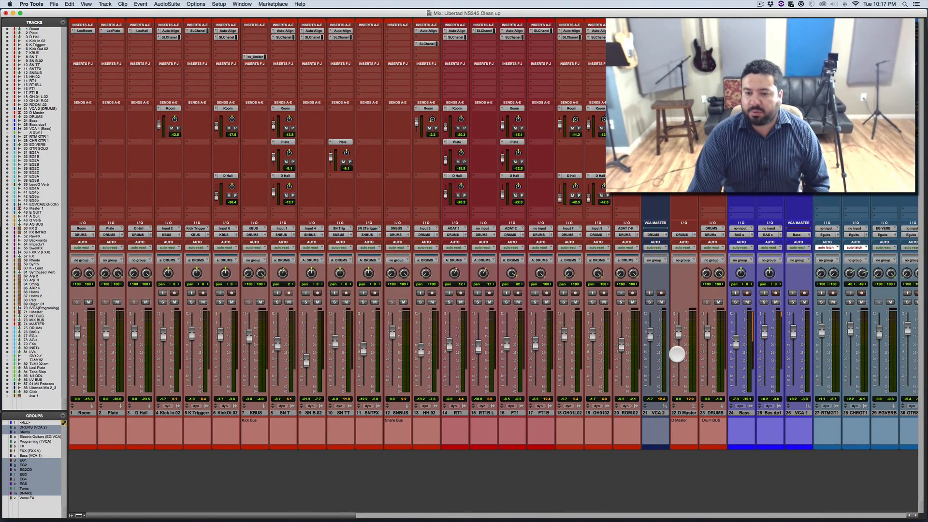
pyautogui.moveTo(650, 336); pyautogui.dragTo(651, 339)
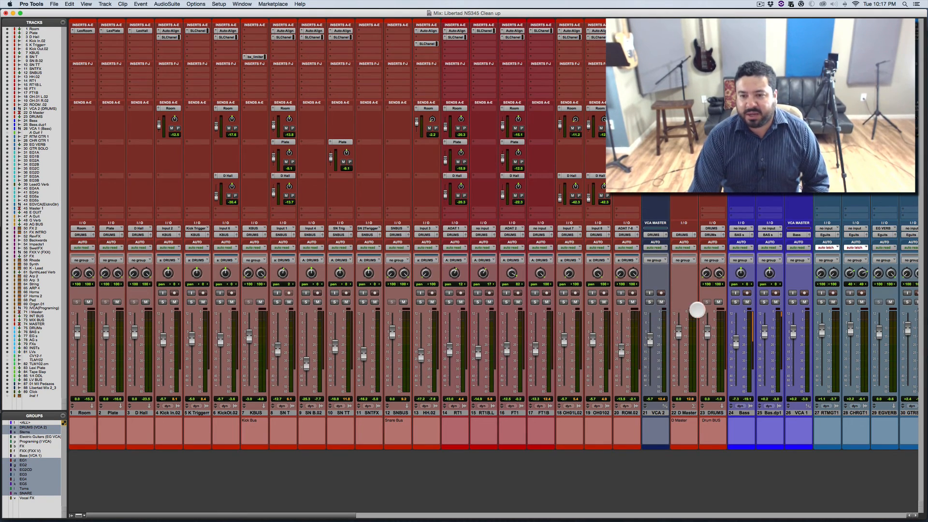
pyautogui.hscroll(10, 675, 341)
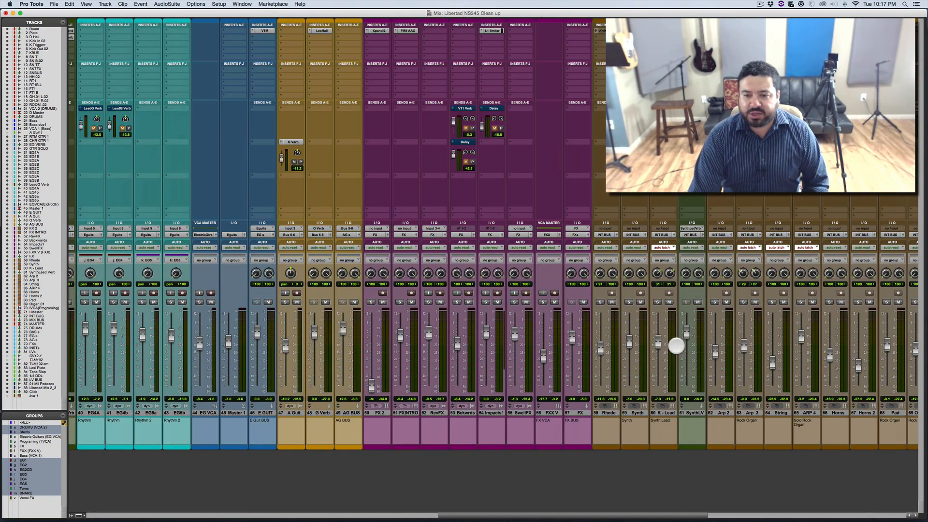
pyautogui.hscroll(5, 675, 345)
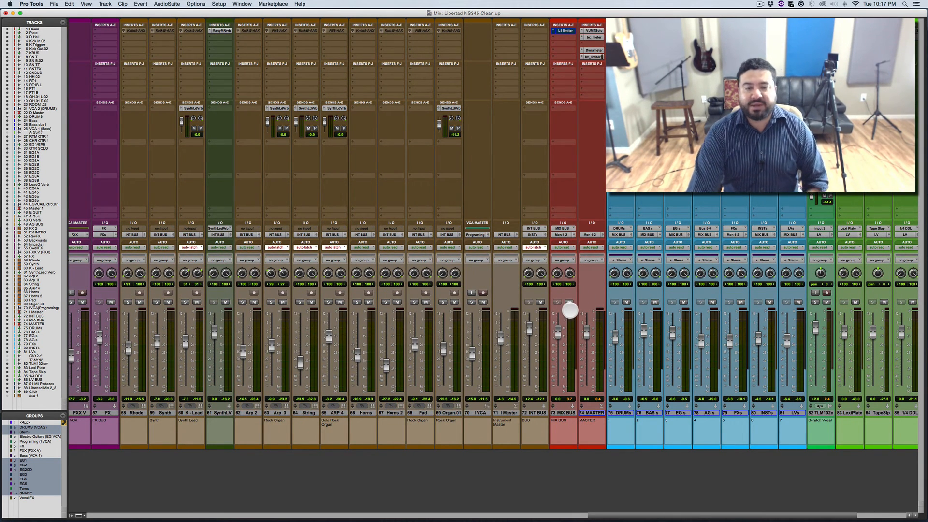
pyautogui.hscroll(2, 568, 306)
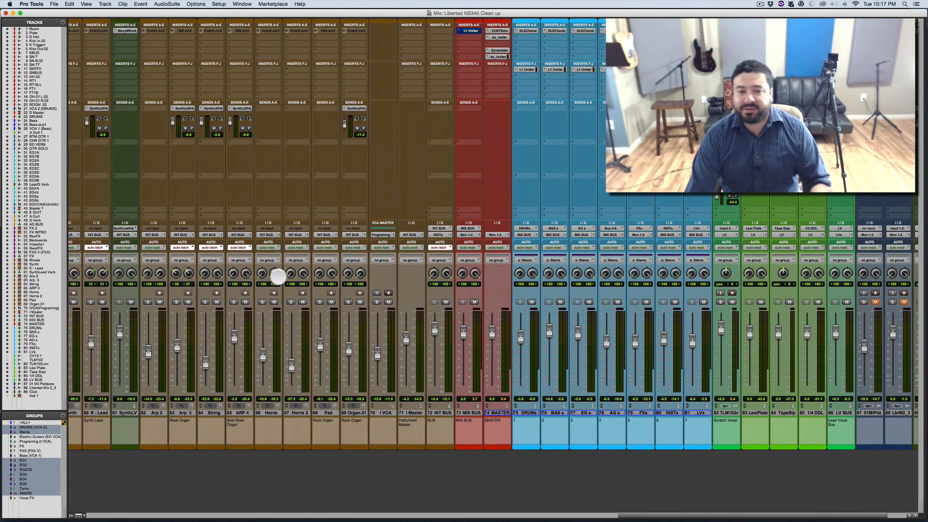
pyautogui.hscroll(2, 279, 276)
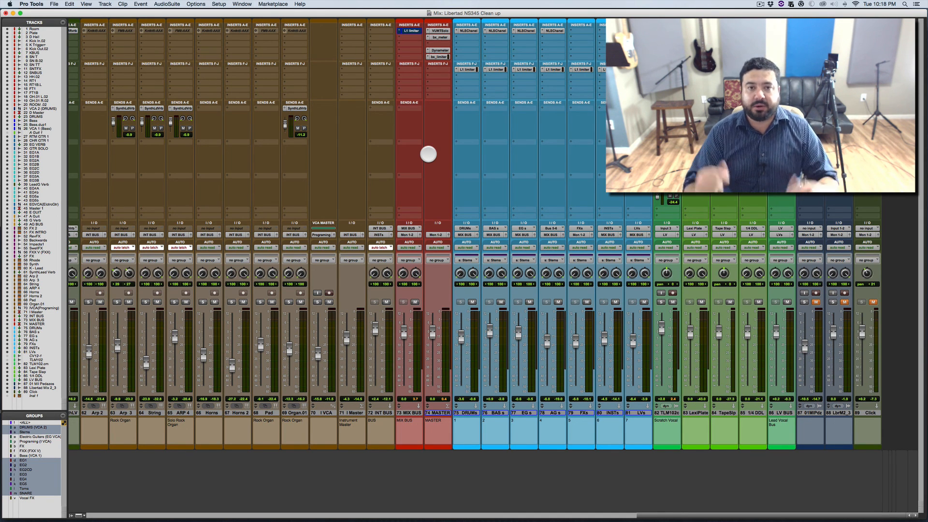
# Step: Play the mix, mute the grouped submix tracks, and bring back DRUMs, BAS s and EG s one at a time
pyautogui.press('space')
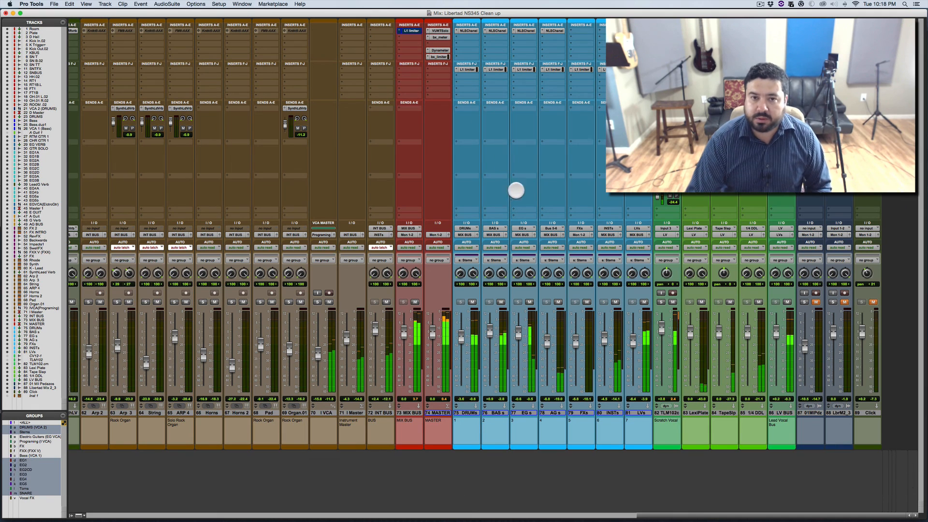
pyautogui.click(474, 302)
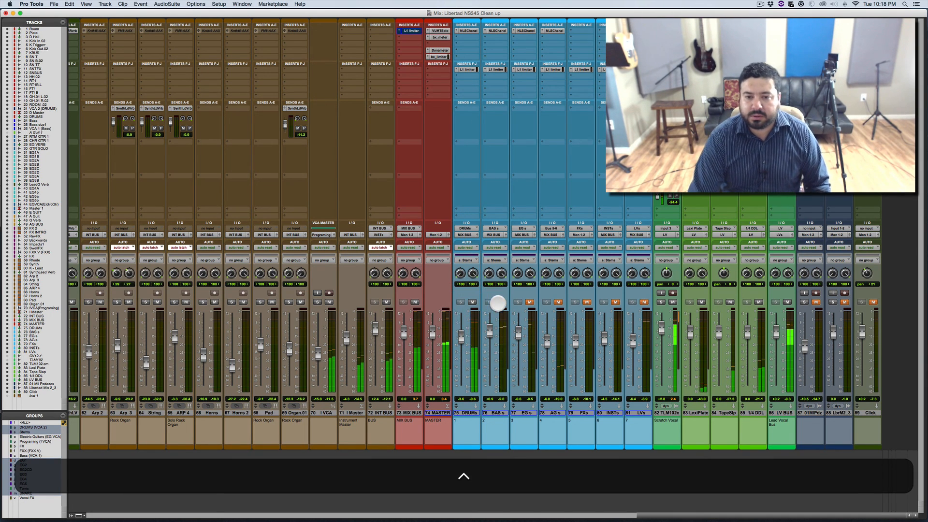
pyautogui.click(498, 303)
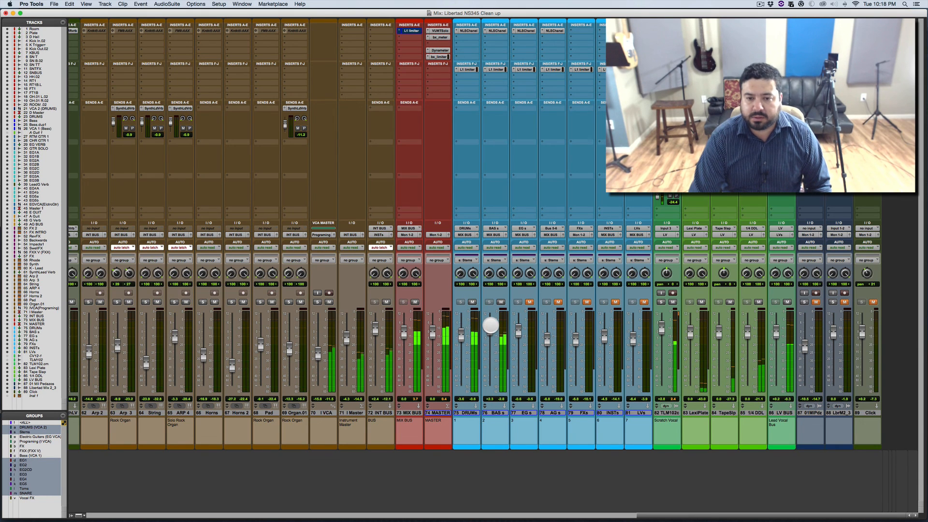
pyautogui.click(530, 302)
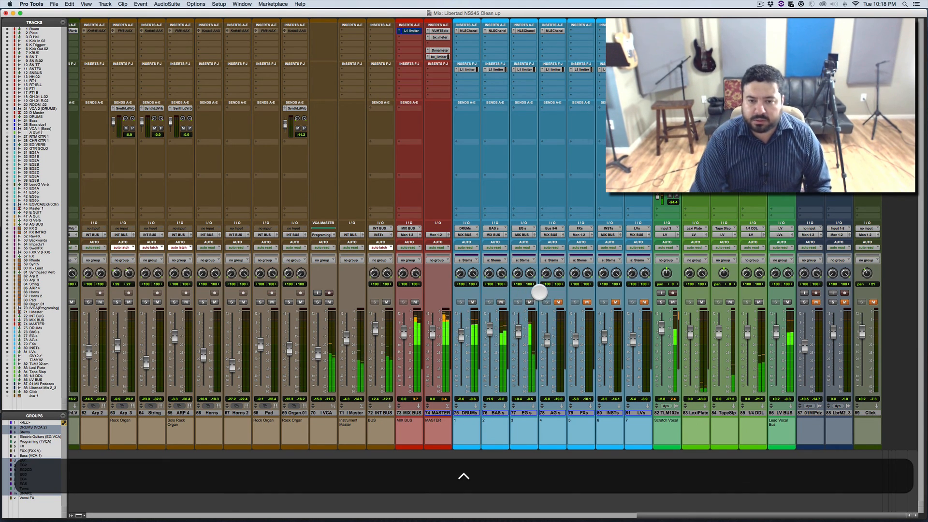